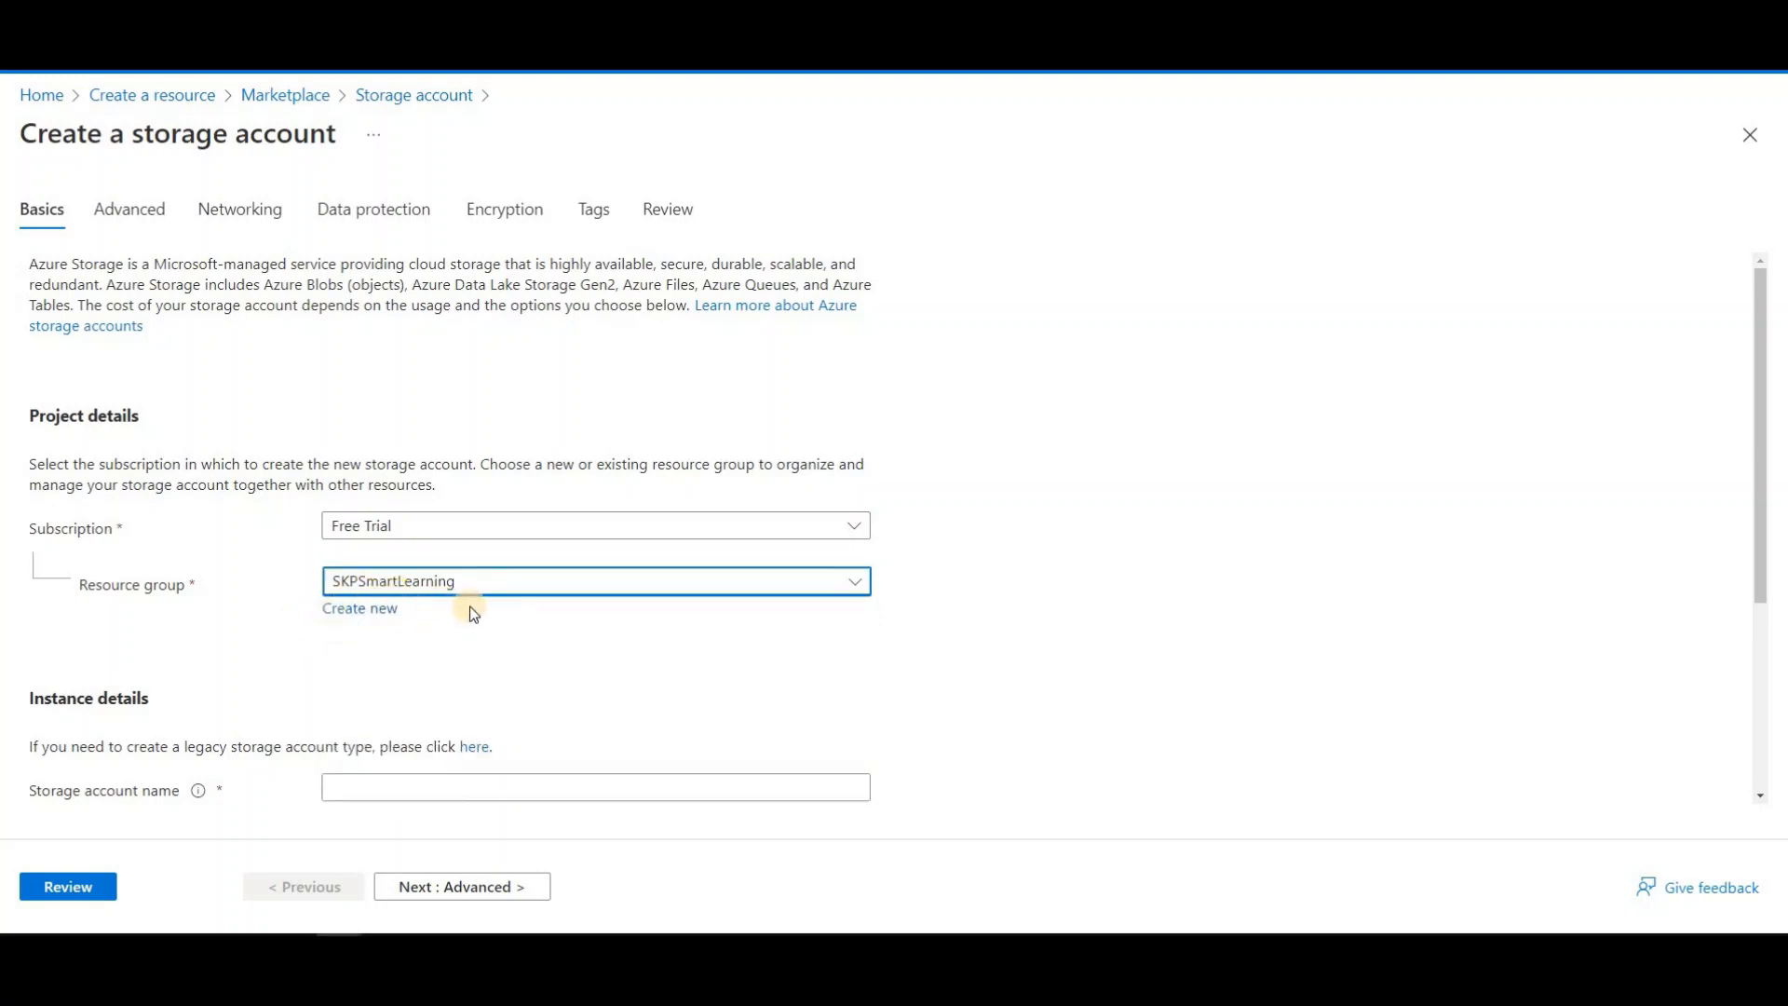
# - Name the storage account skpblobstorageaccount, keeping SKPSmartLearning as its resource group
pyautogui.click(359, 616)
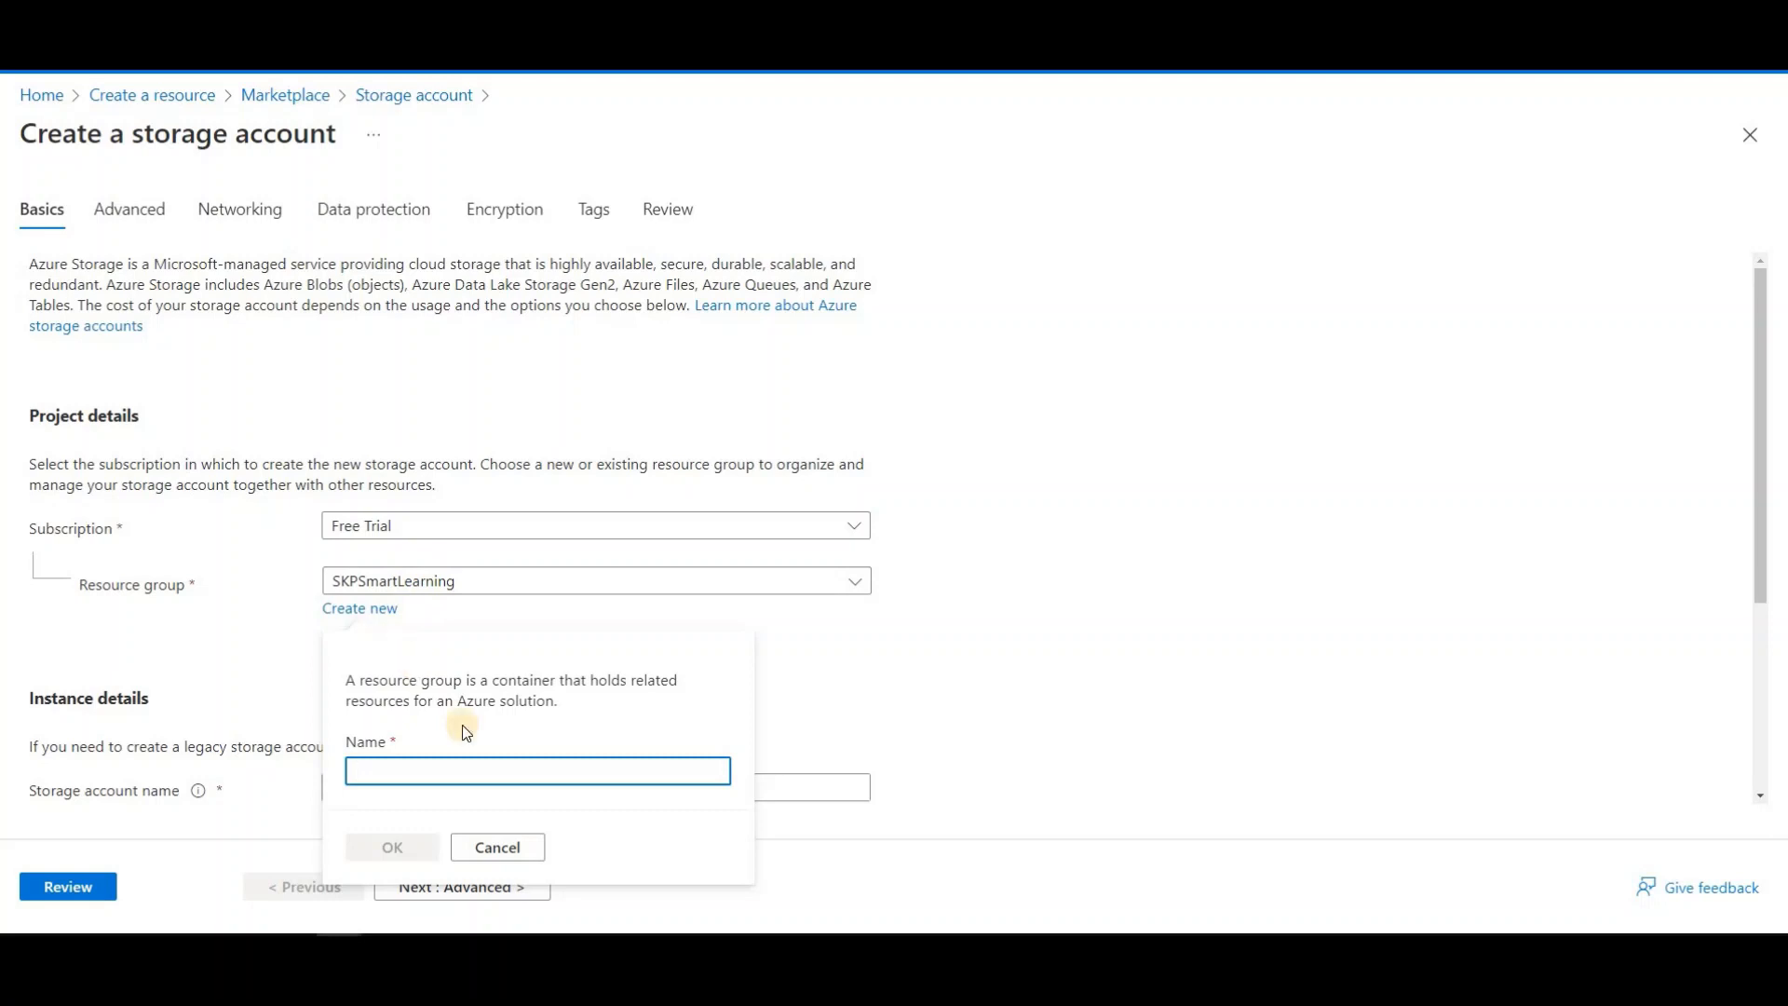
pyautogui.click(524, 848)
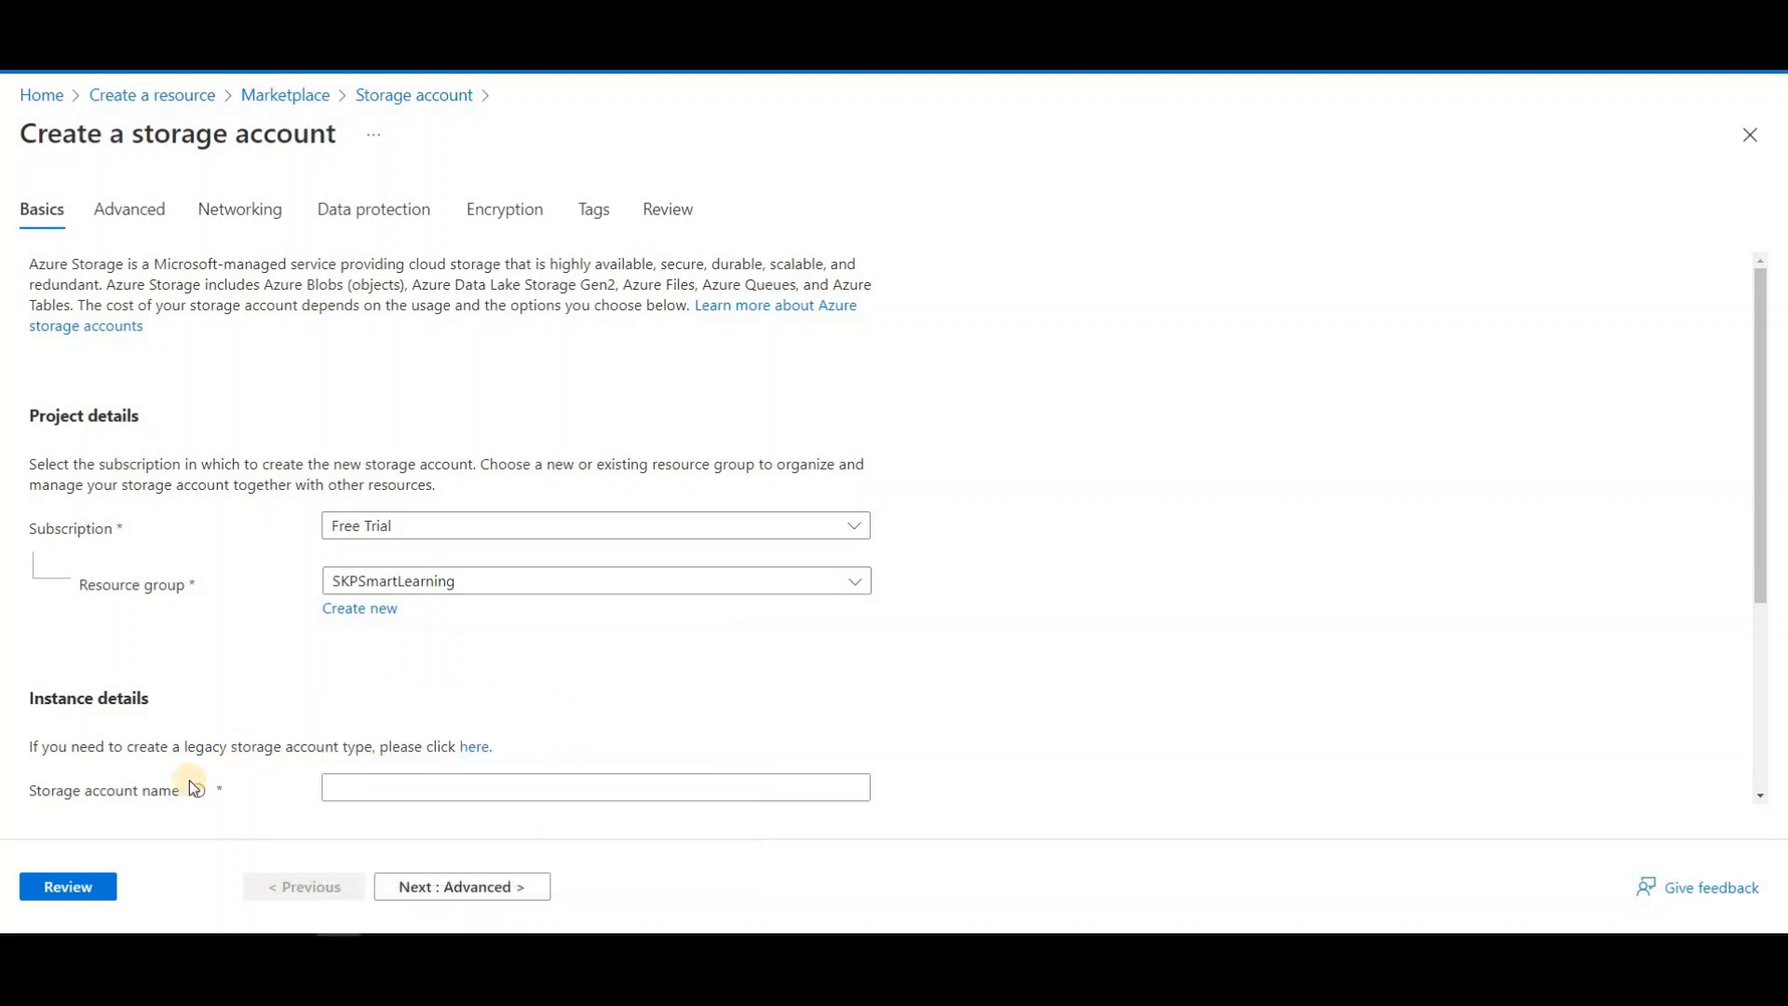
pyautogui.scroll(-2, 376, 672)
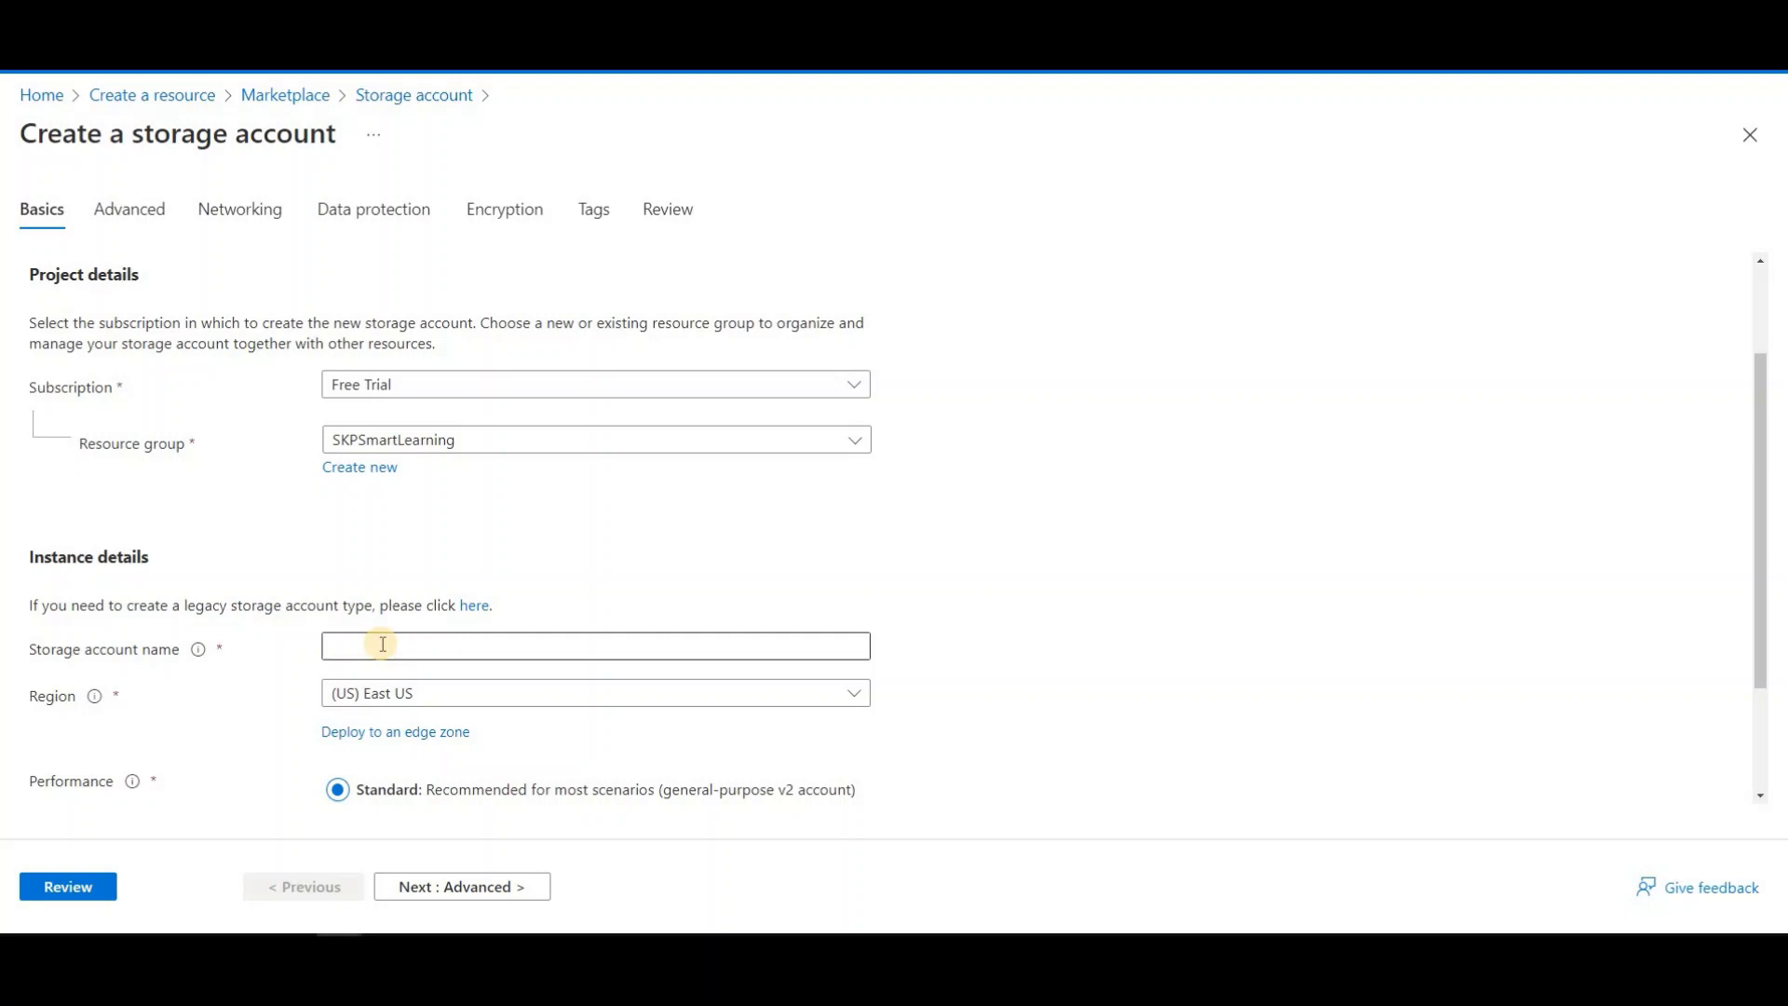
pyautogui.click(382, 646)
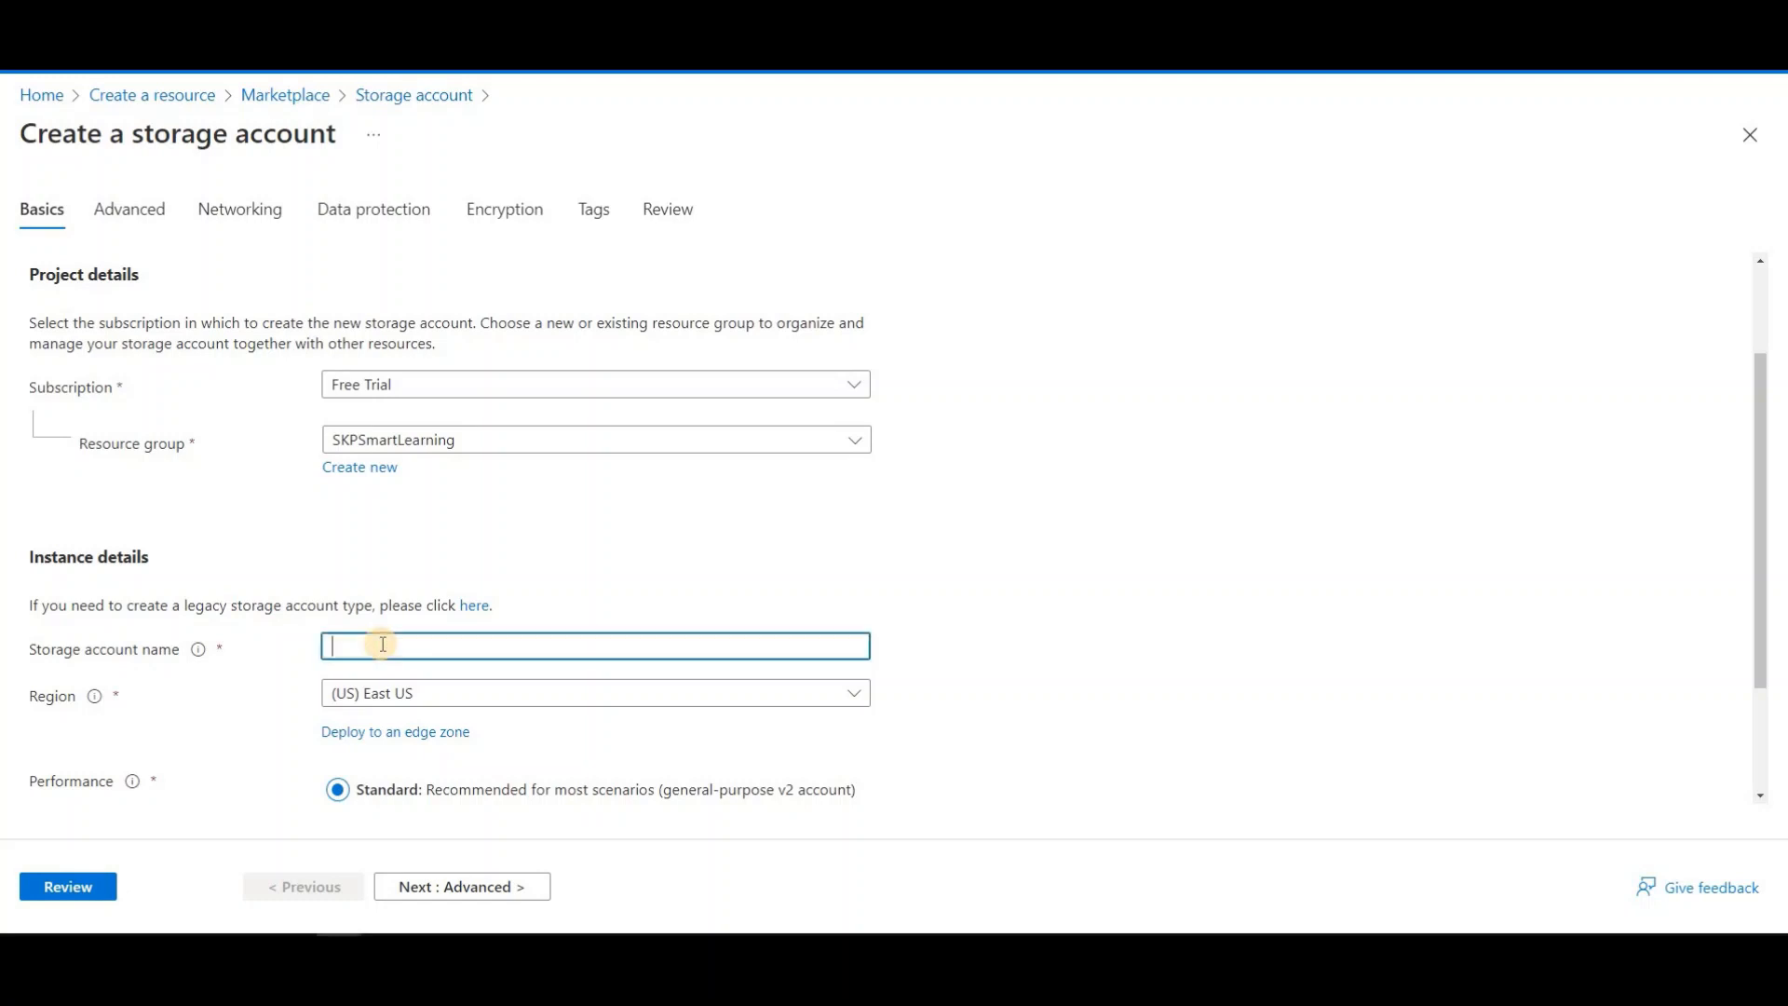
pyautogui.write('skp')
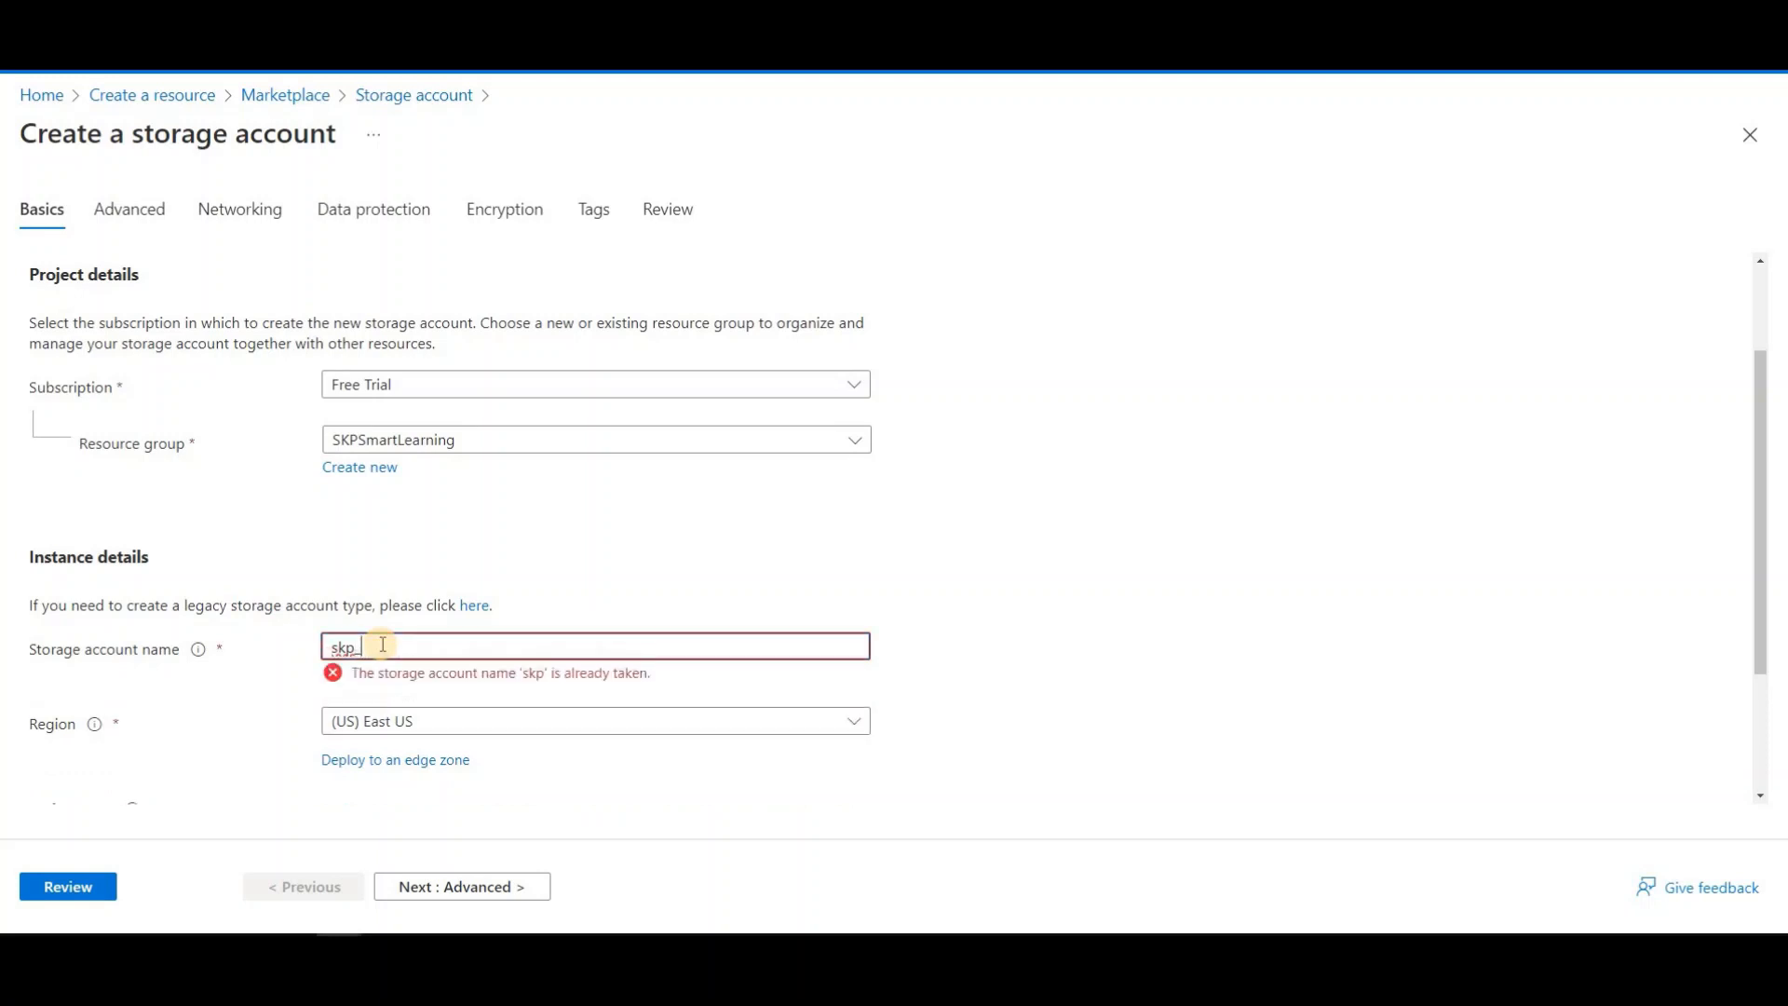
pyautogui.write('_b')
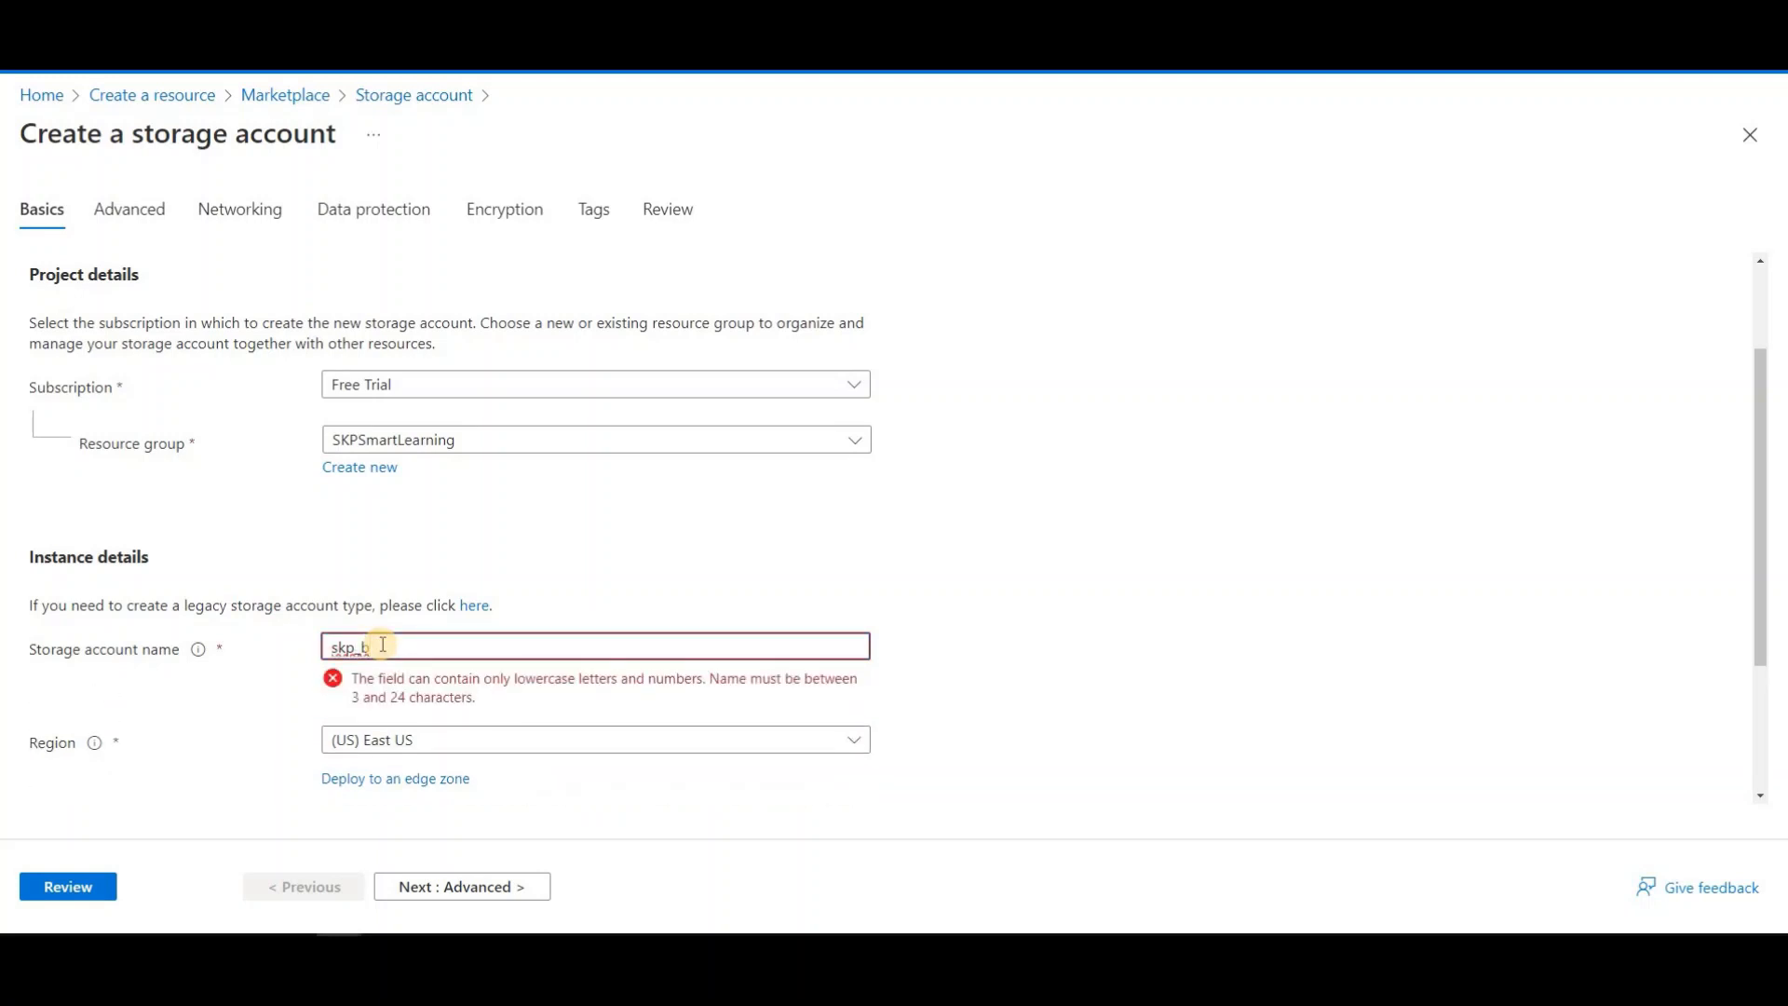
pyautogui.press('BackSpace')
pyautogui.press('BackSpace')
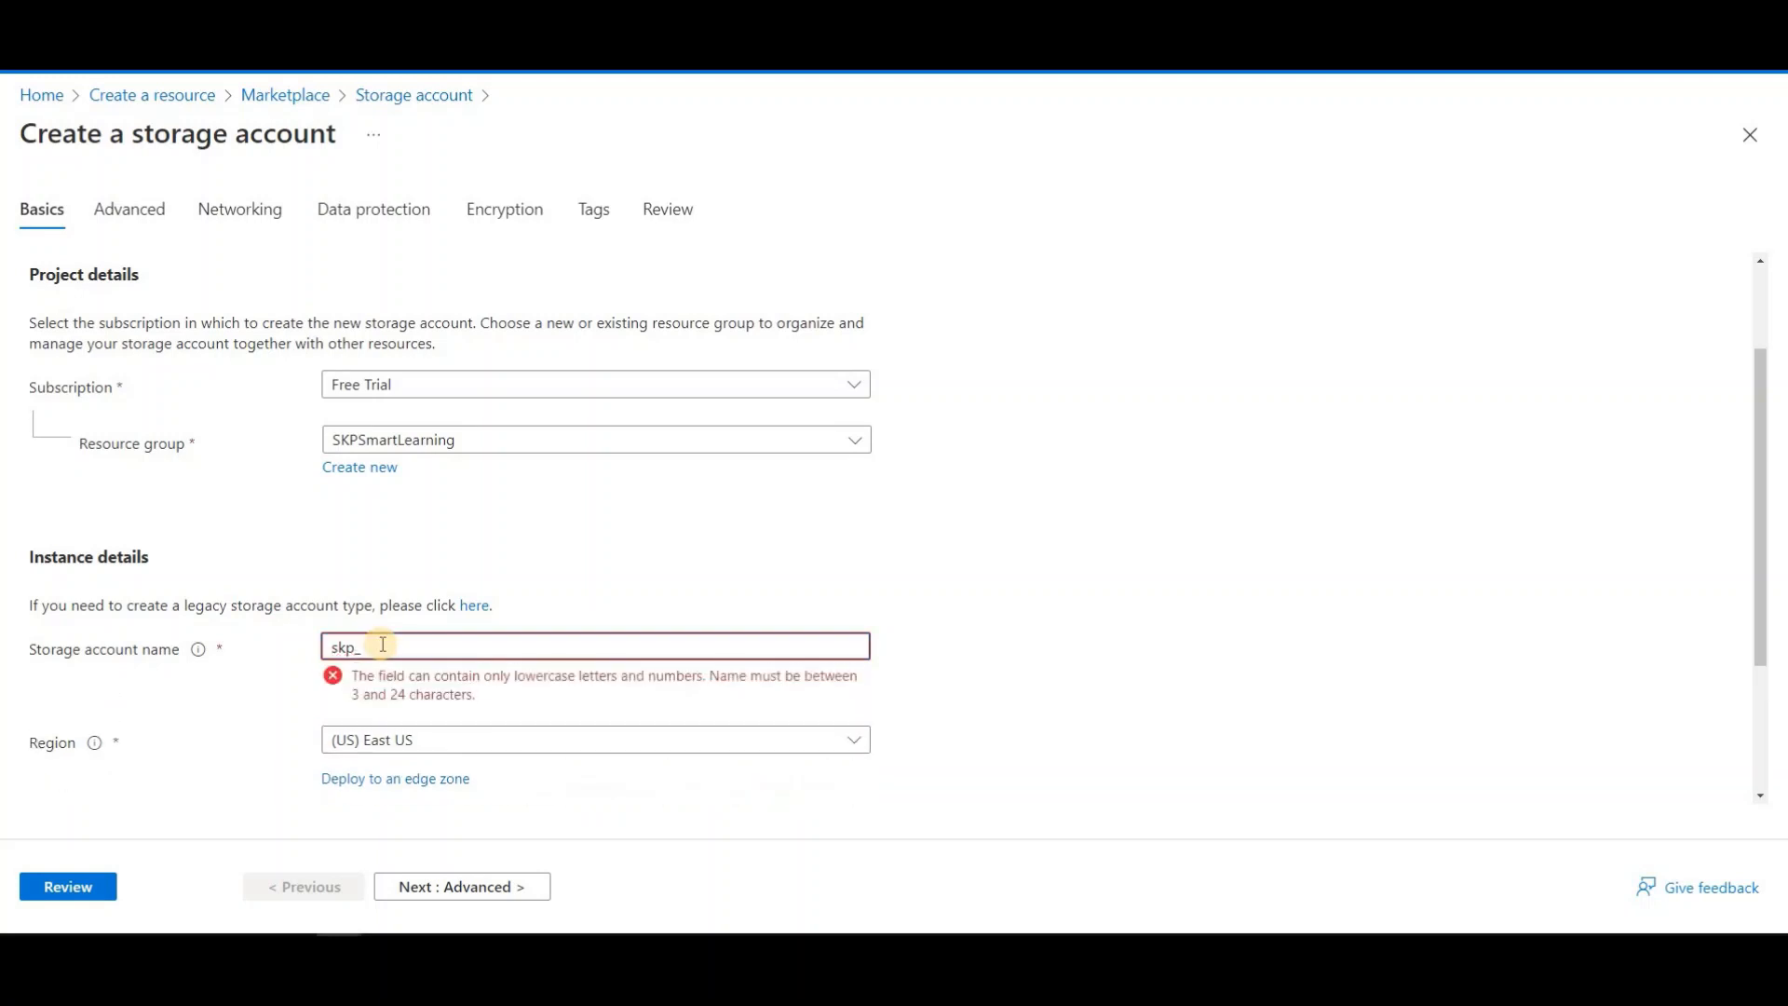
pyautogui.write('-')
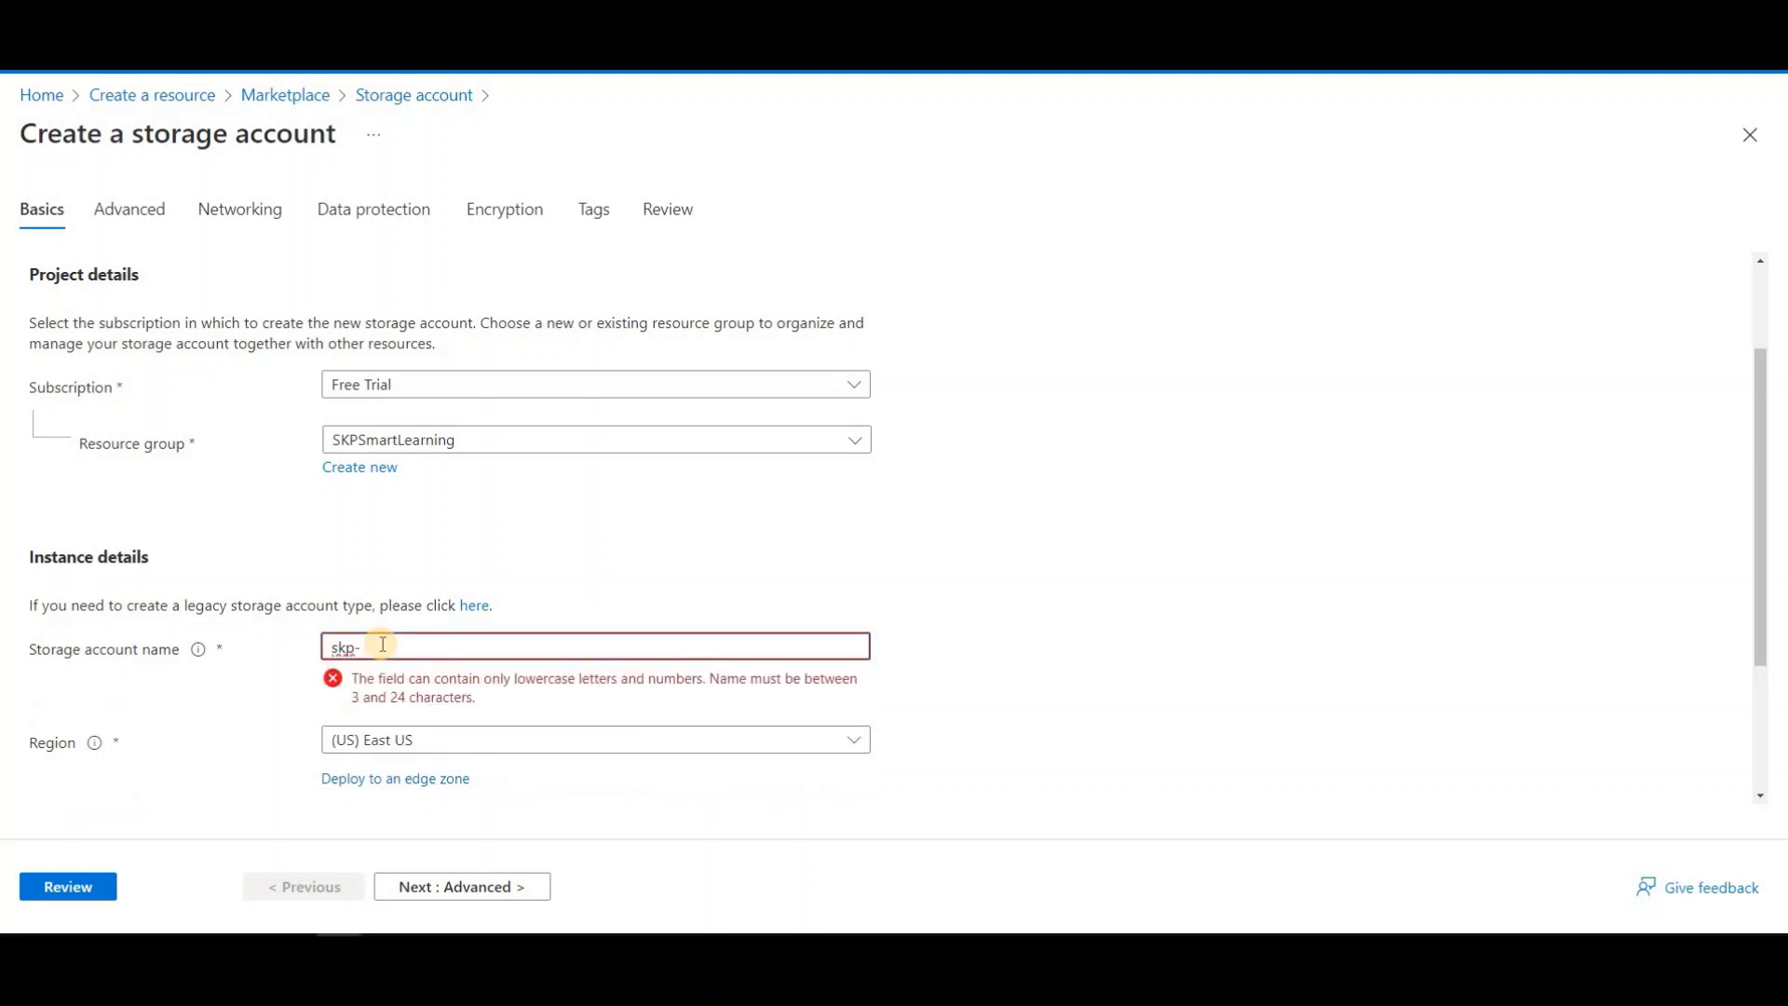
pyautogui.press('BackSpace')
pyautogui.write('blo')
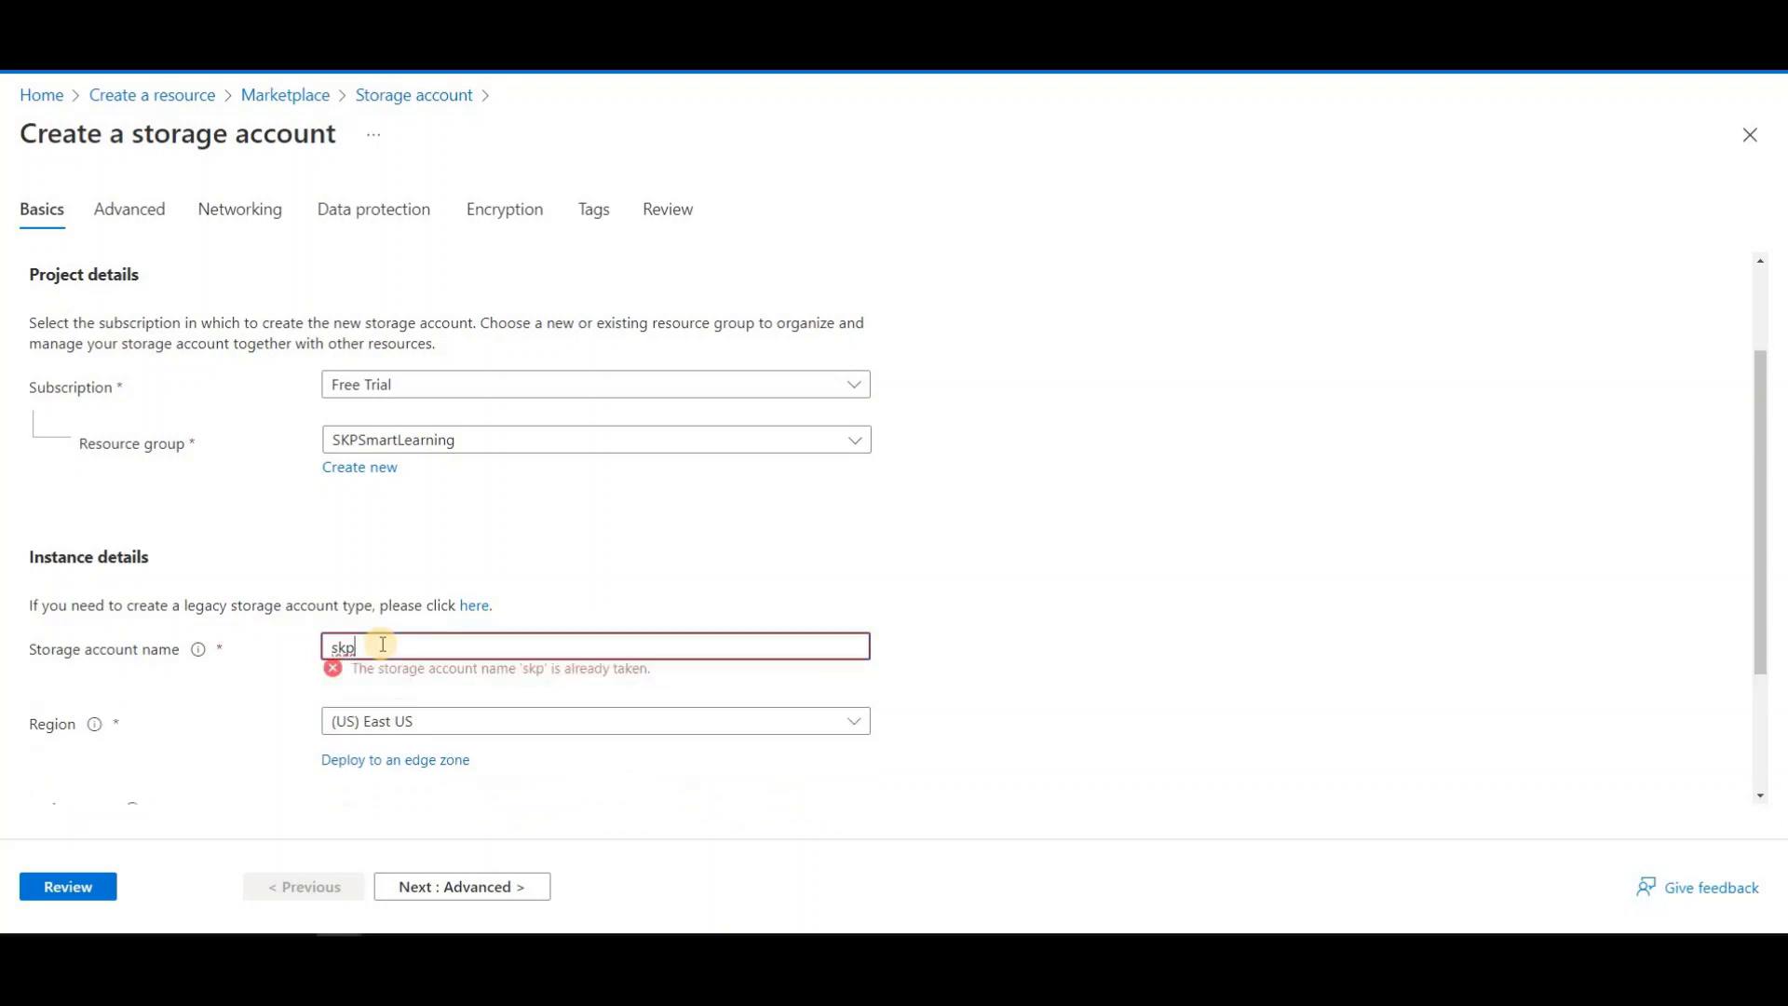
pyautogui.write('b')
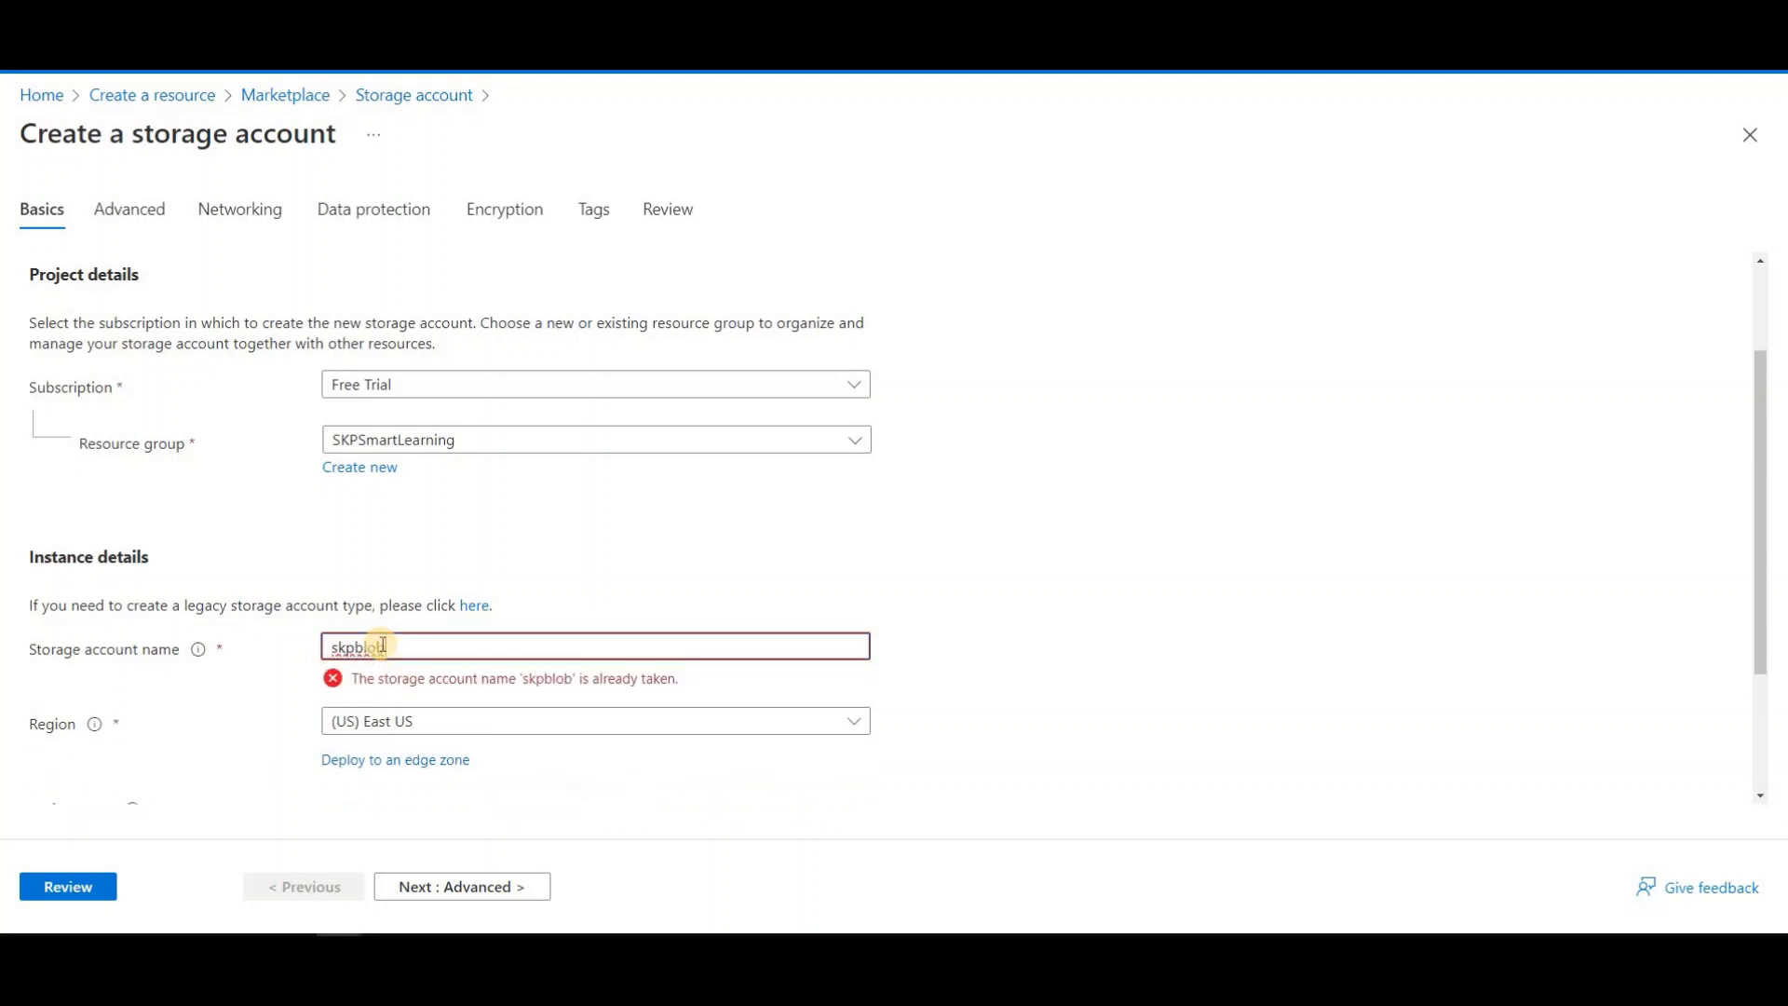
pyautogui.write('storage')
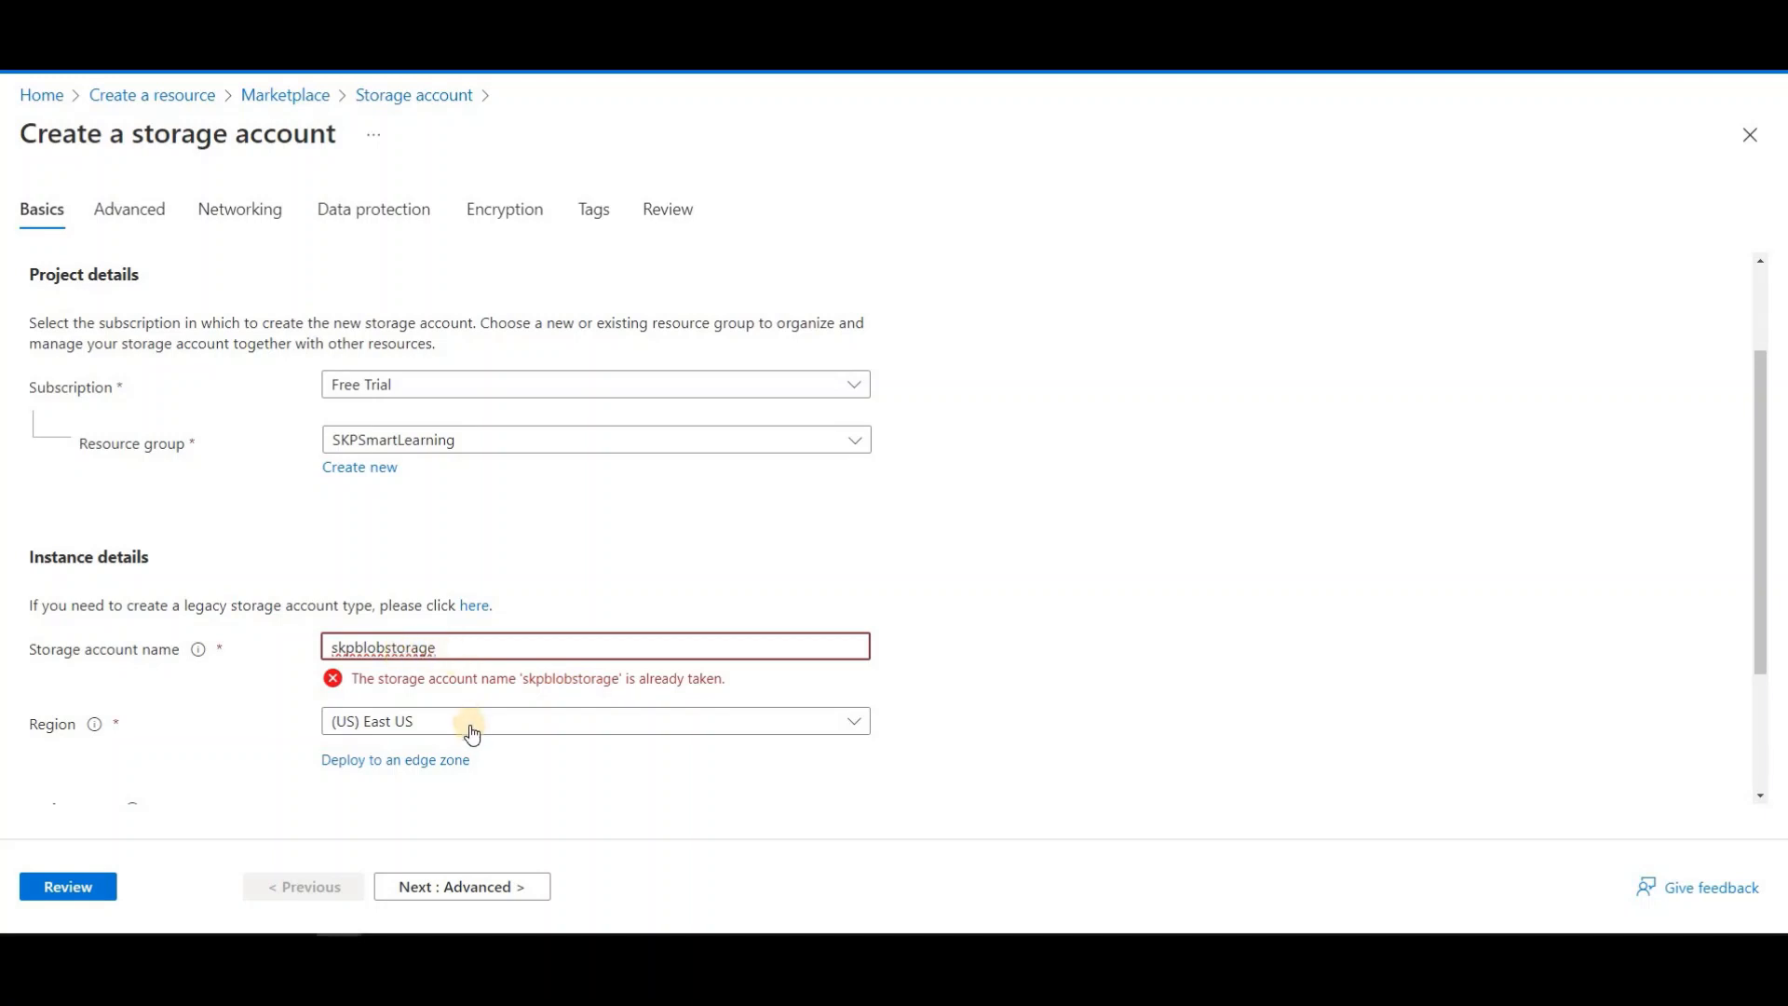
pyautogui.write('acc')
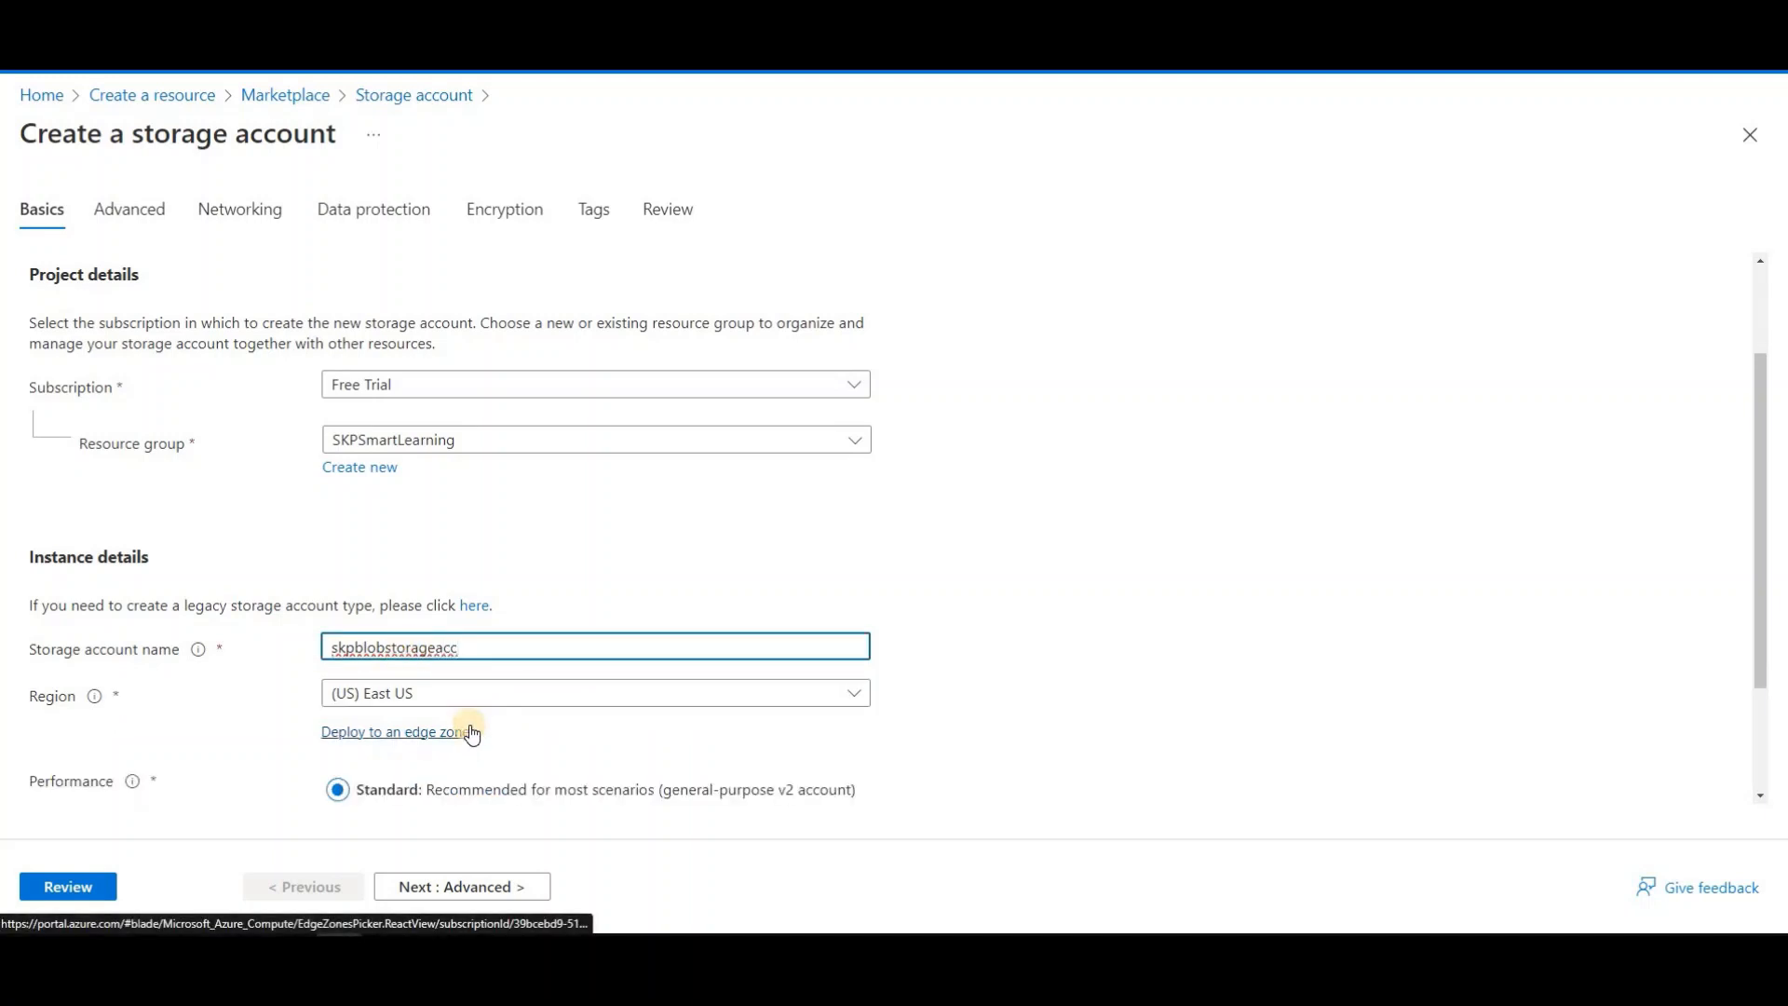
pyautogui.write('ount')
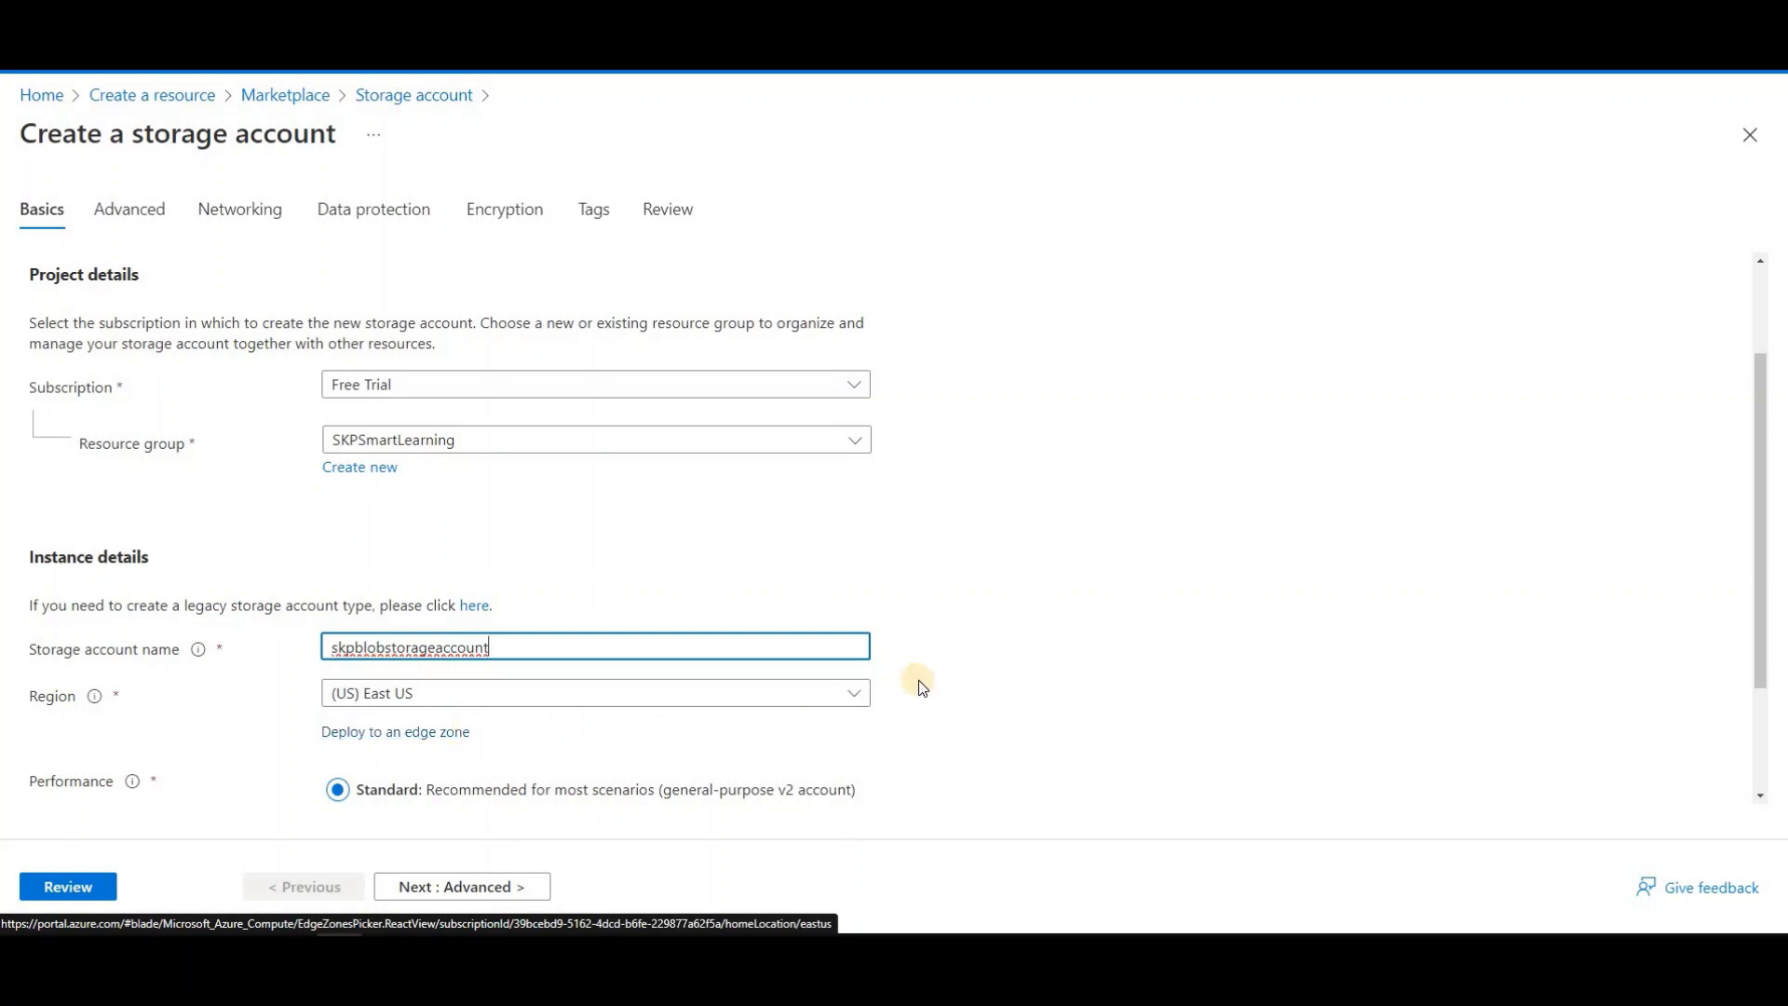
pyautogui.click(936, 672)
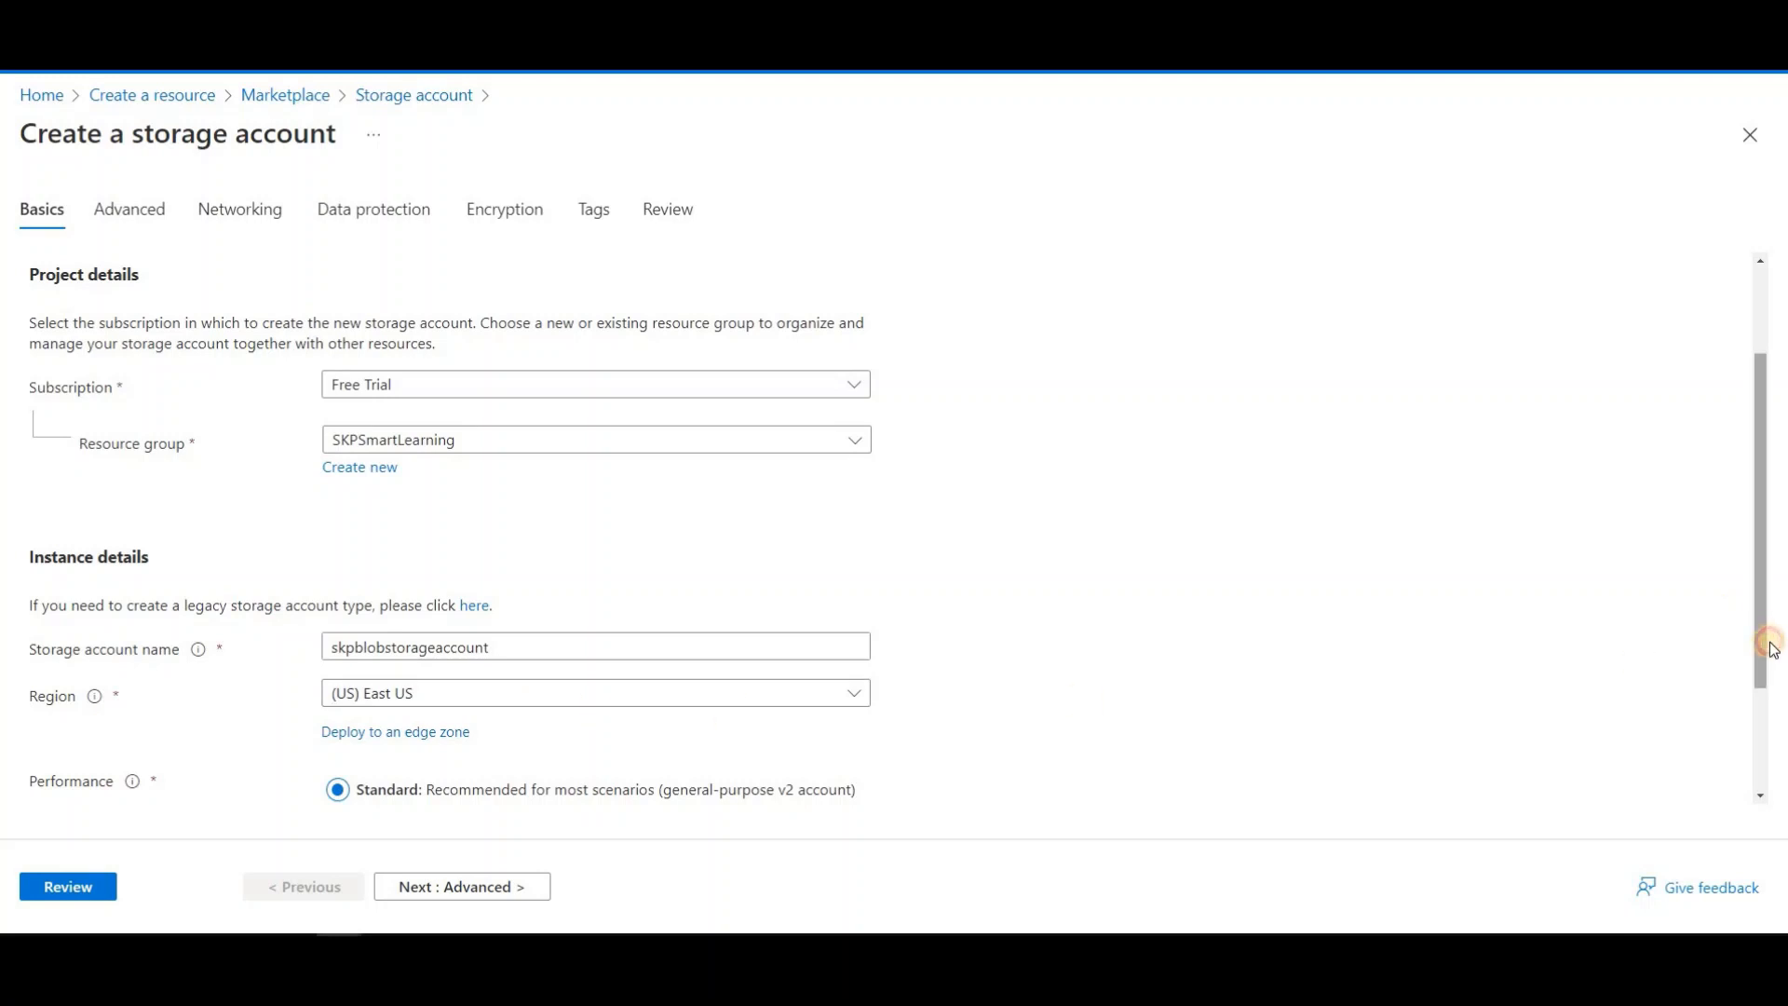
# - Set the storage account's redundancy to Locally-redundant storage (LRS)
pyautogui.scroll(-1, 777, 625)
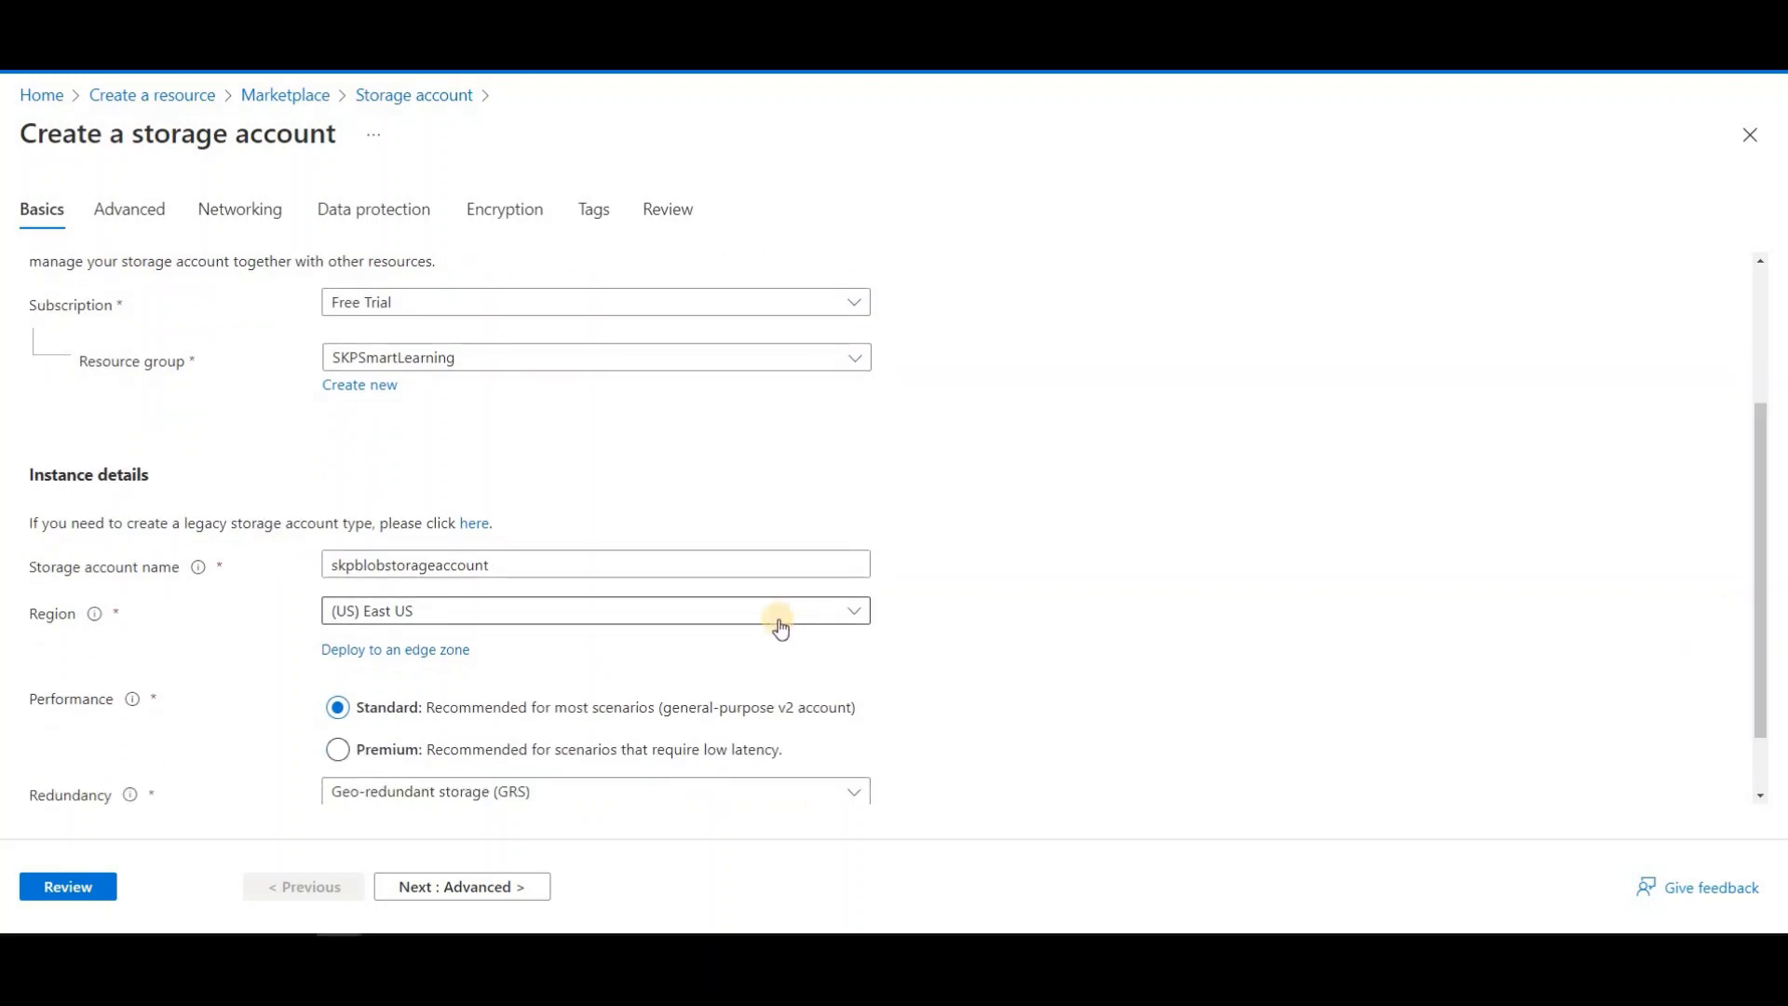
pyautogui.scroll(-1, 624, 674)
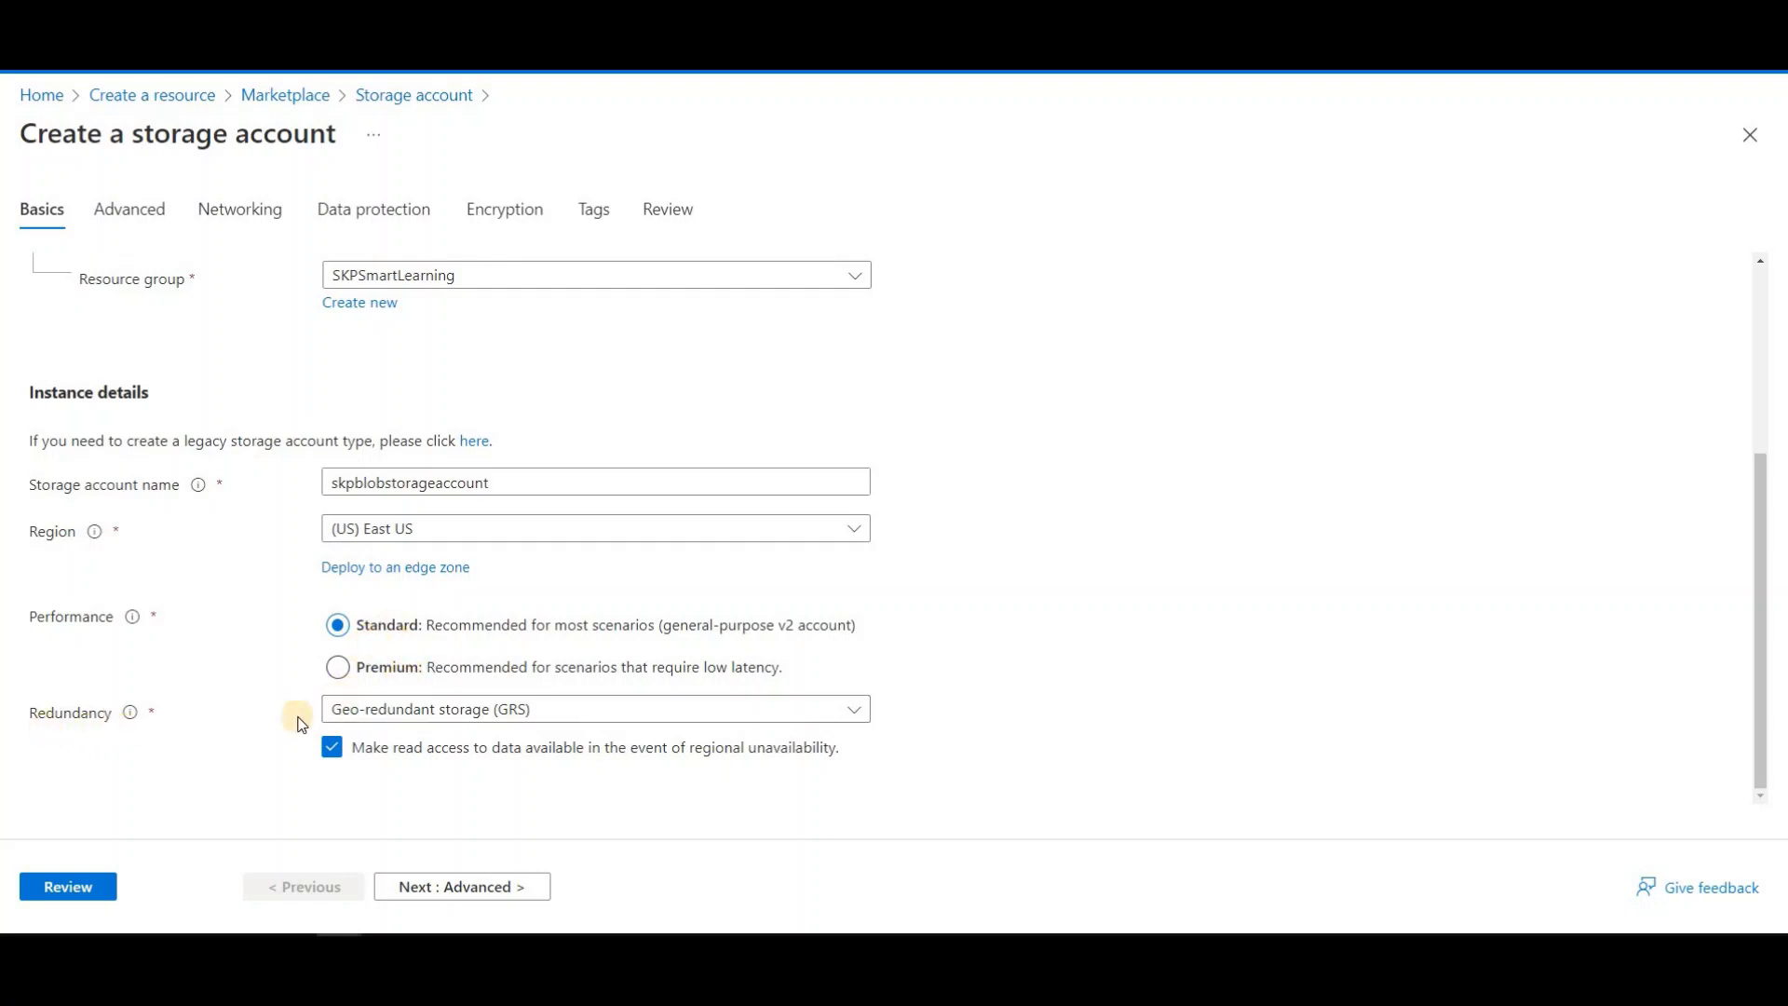
pyautogui.click(594, 713)
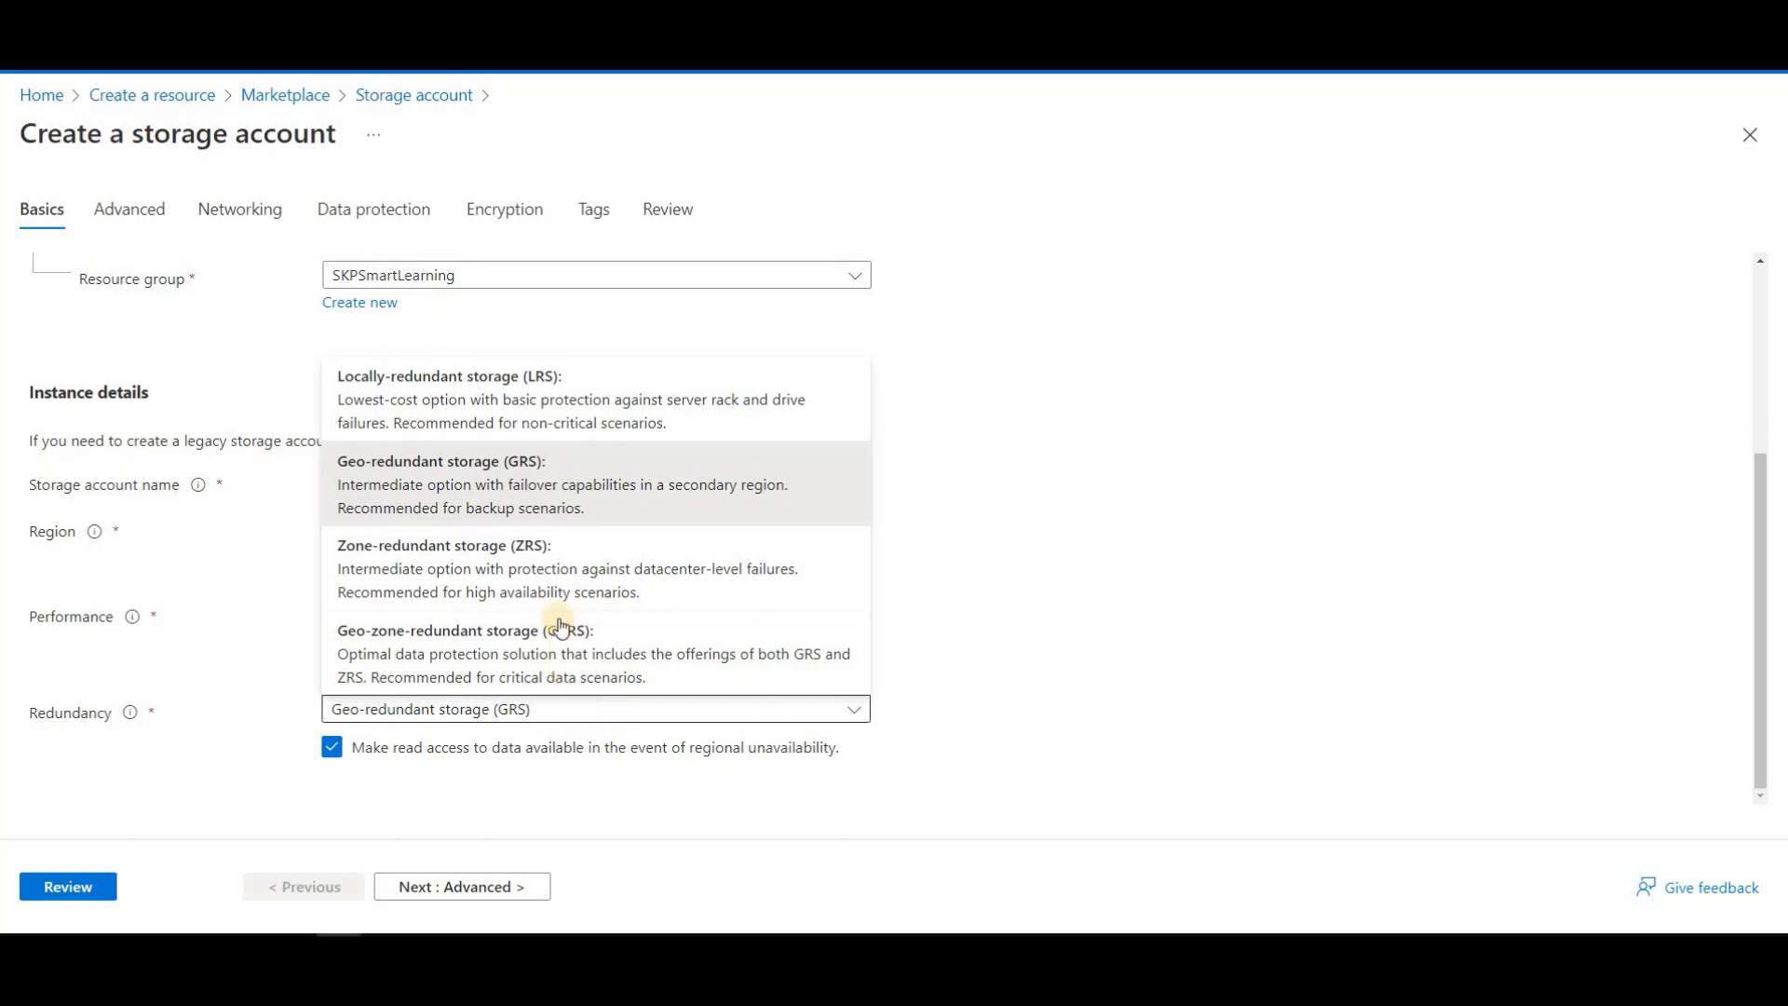
pyautogui.click(405, 383)
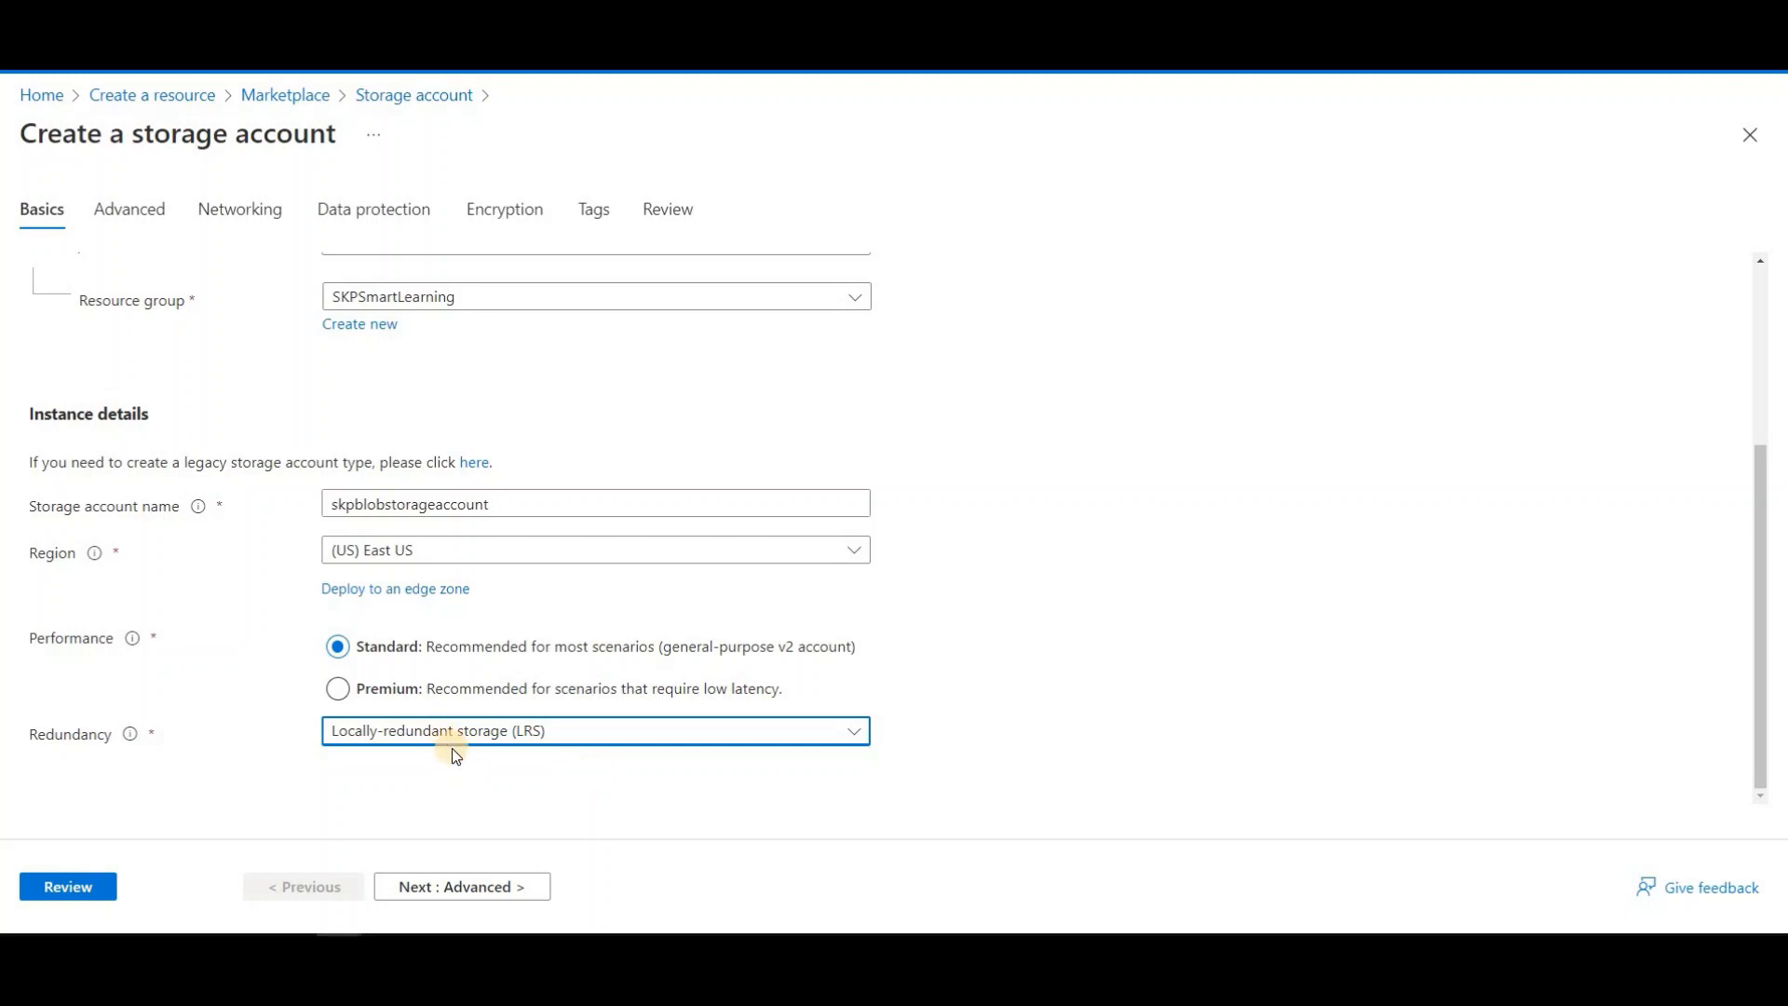
# - Examine the advanced security settings and the hierarchical namespace option for Data Lake Storage Gen2, leaving them at their defaults
pyautogui.click(149, 213)
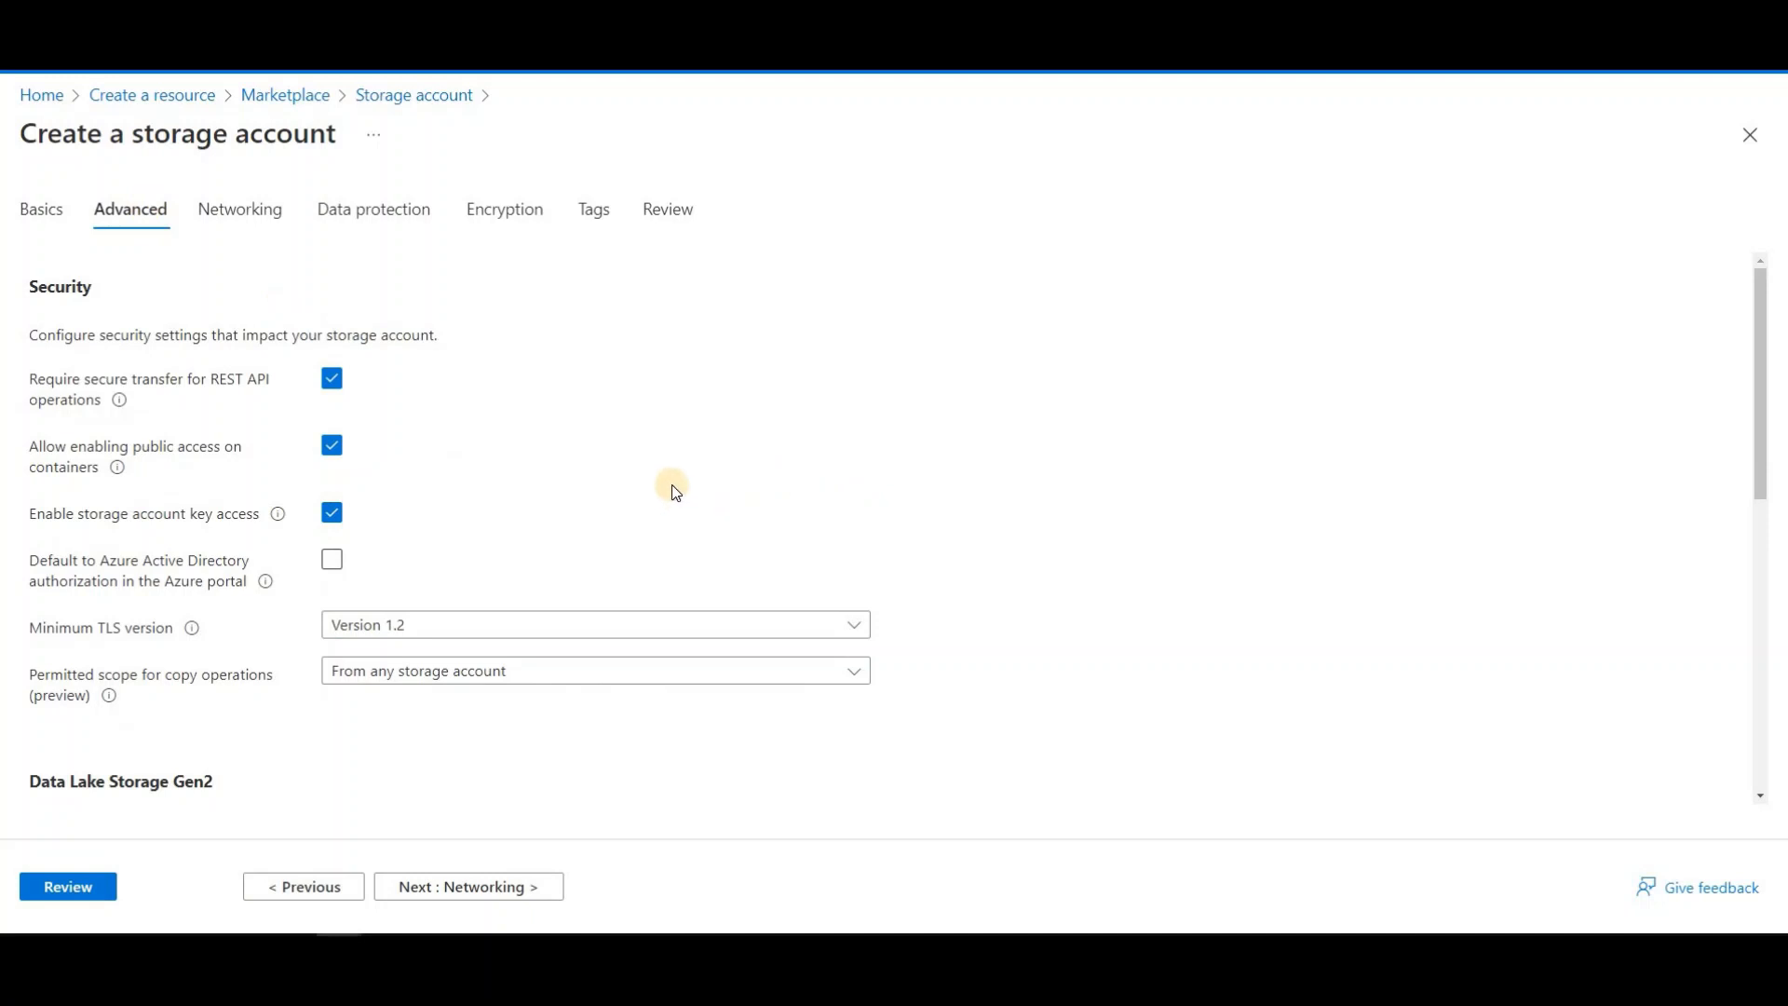
pyautogui.scroll(-1, 663, 472)
pyautogui.scroll(-2, 663, 474)
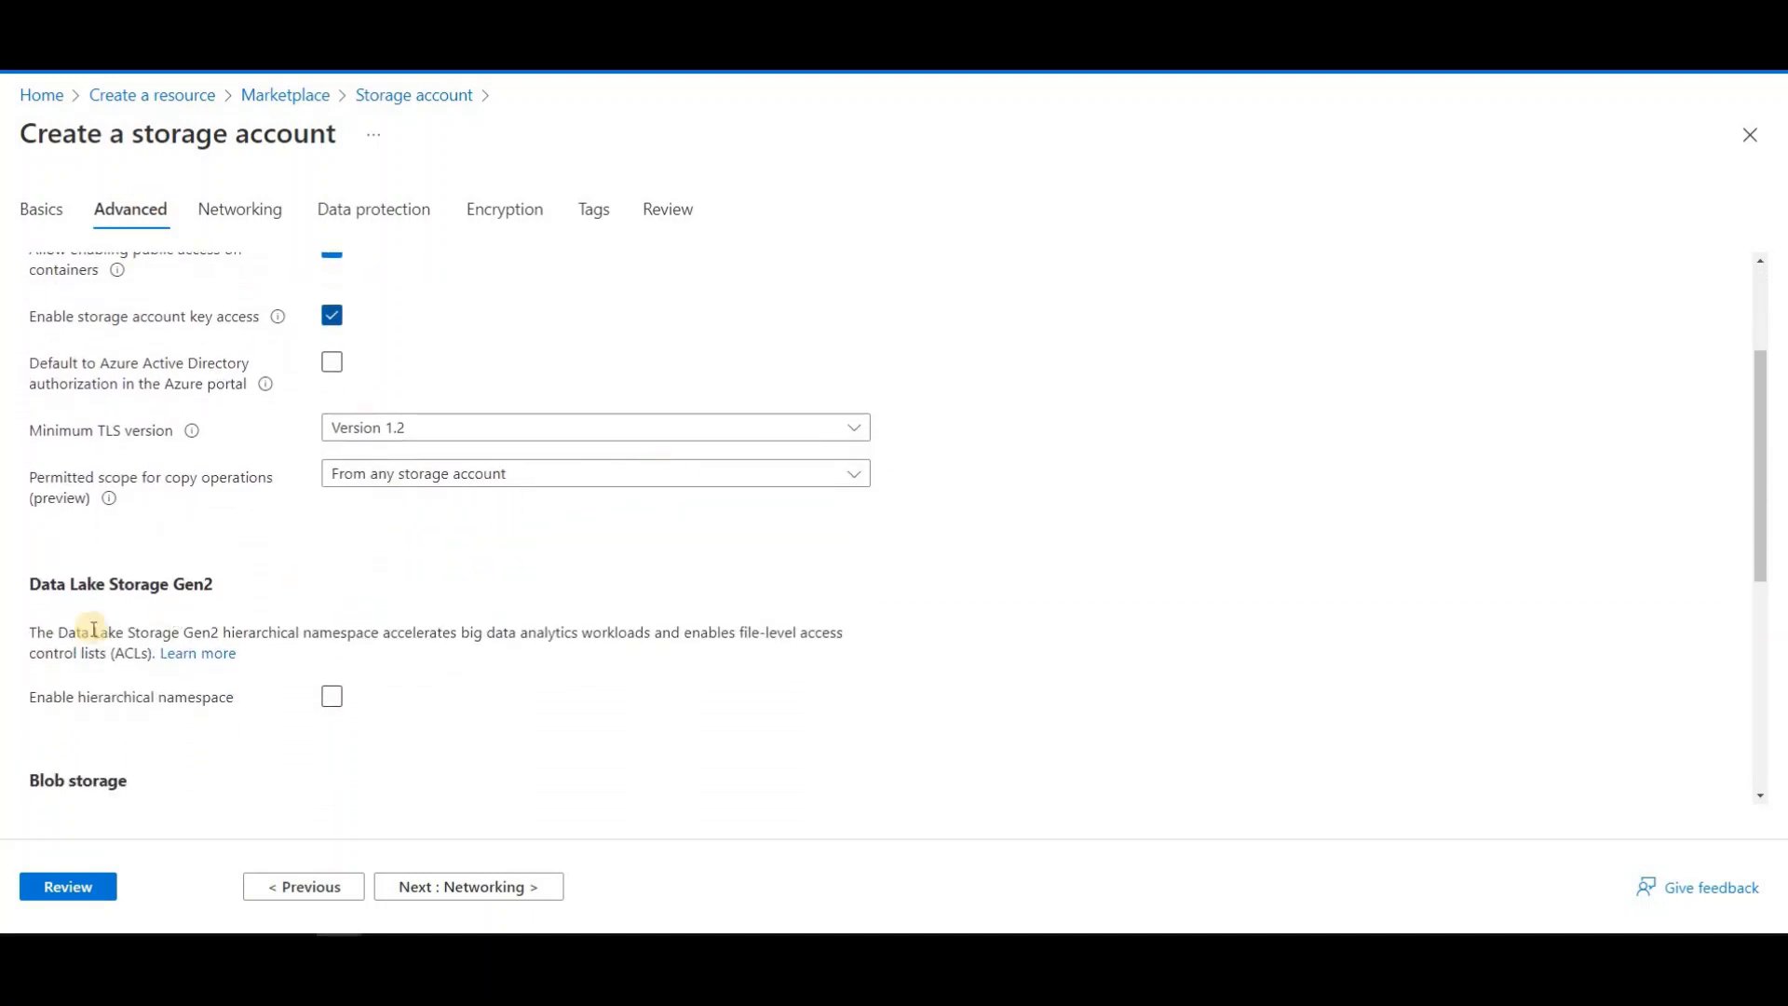
pyautogui.moveTo(33, 594); pyautogui.dragTo(216, 603)
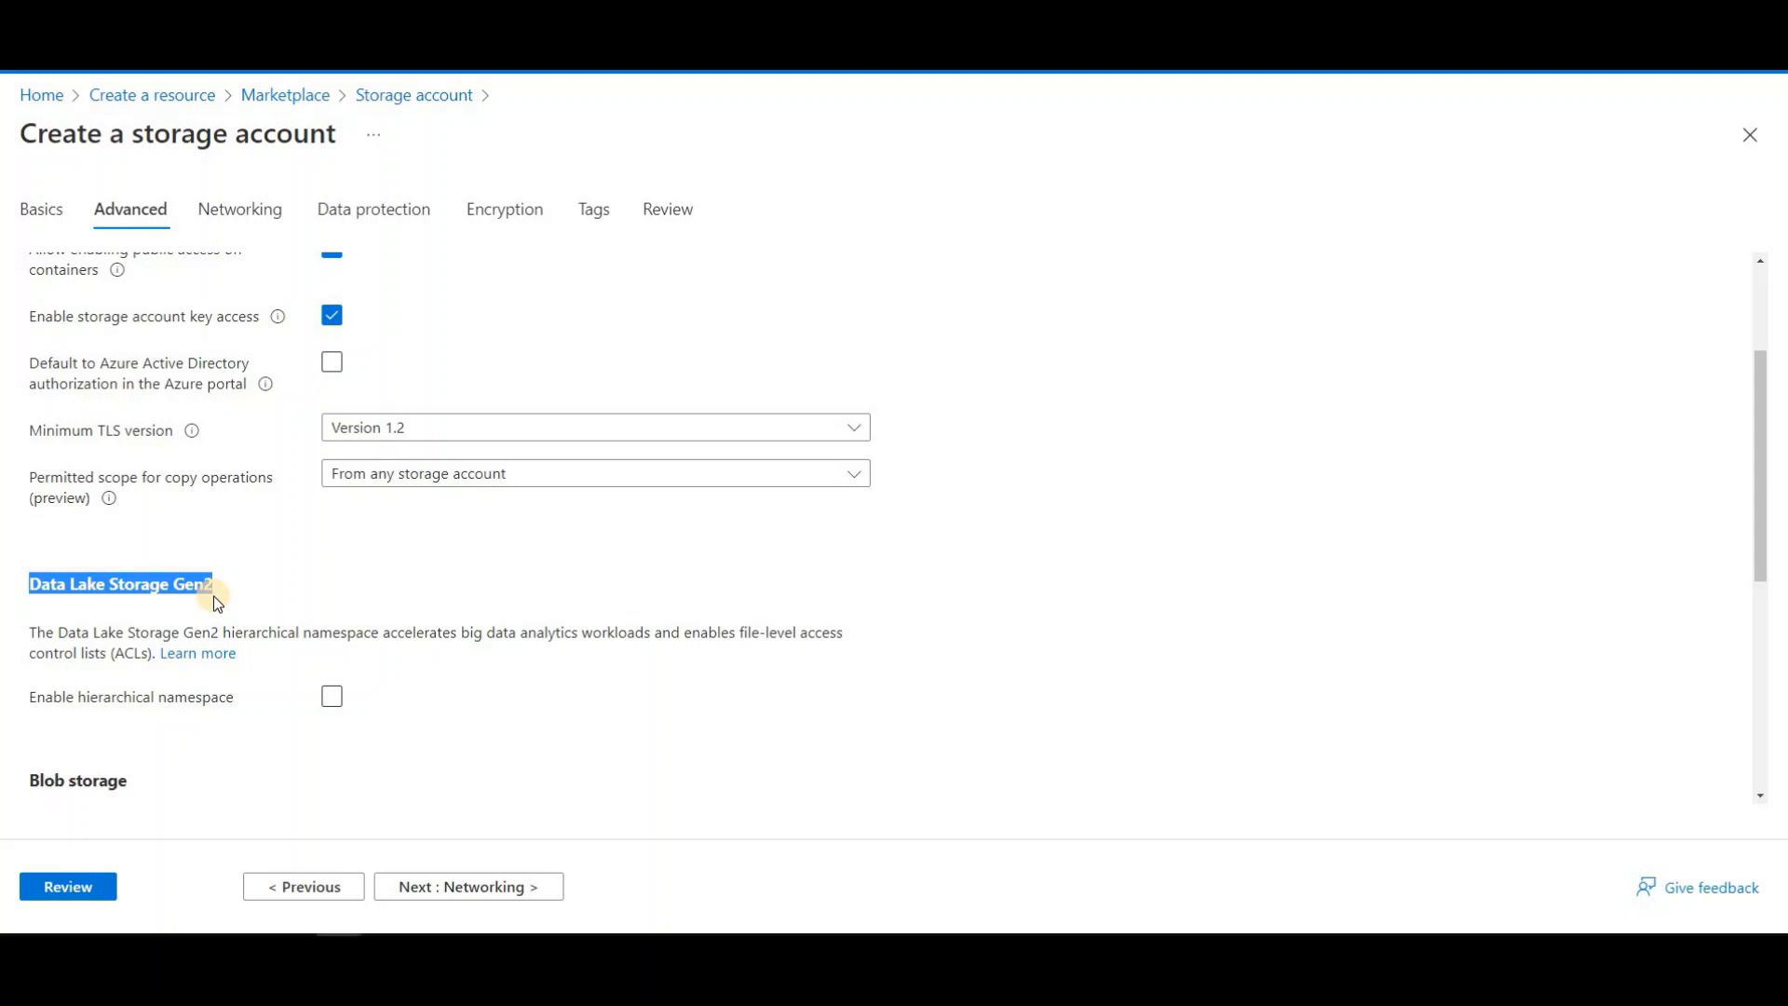
pyautogui.click(330, 700)
pyautogui.click(352, 607)
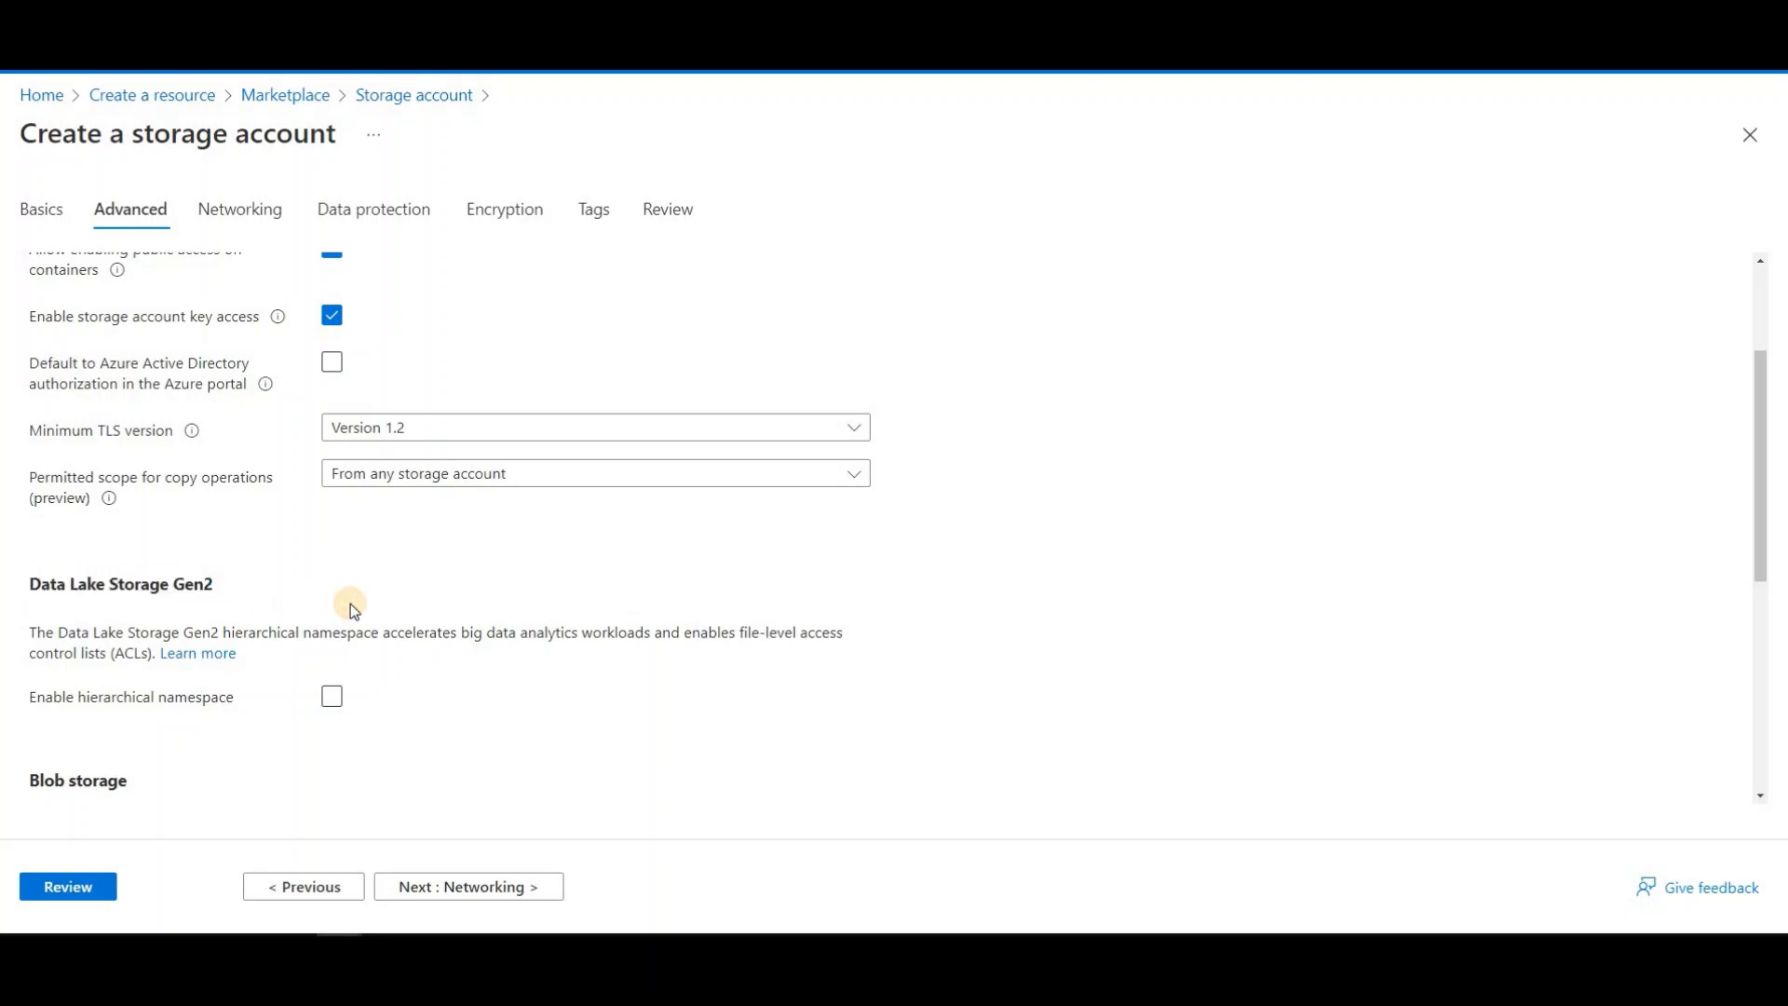
pyautogui.click(332, 708)
pyautogui.click(334, 699)
pyautogui.scroll(-2, 410, 715)
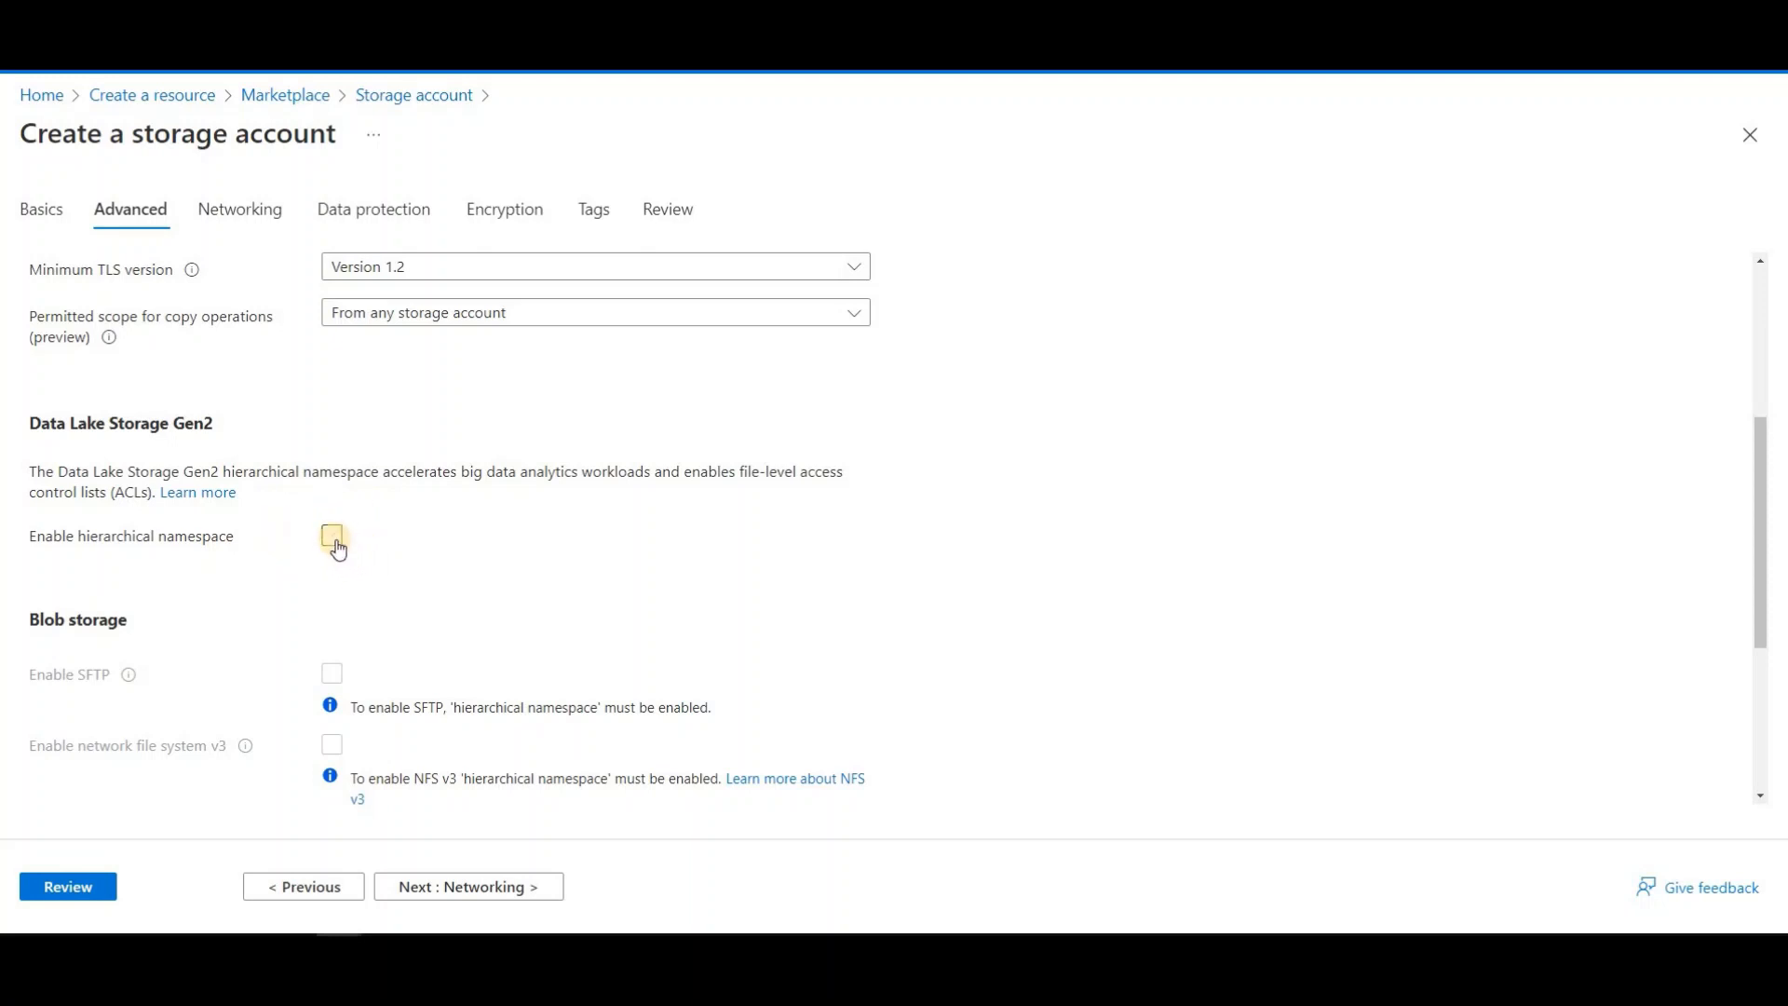
pyautogui.click(334, 540)
# - Examine the blob storage settings and the Hot and Cool access tiers, leaving the Hot tier selected
pyautogui.scroll(-3, 403, 587)
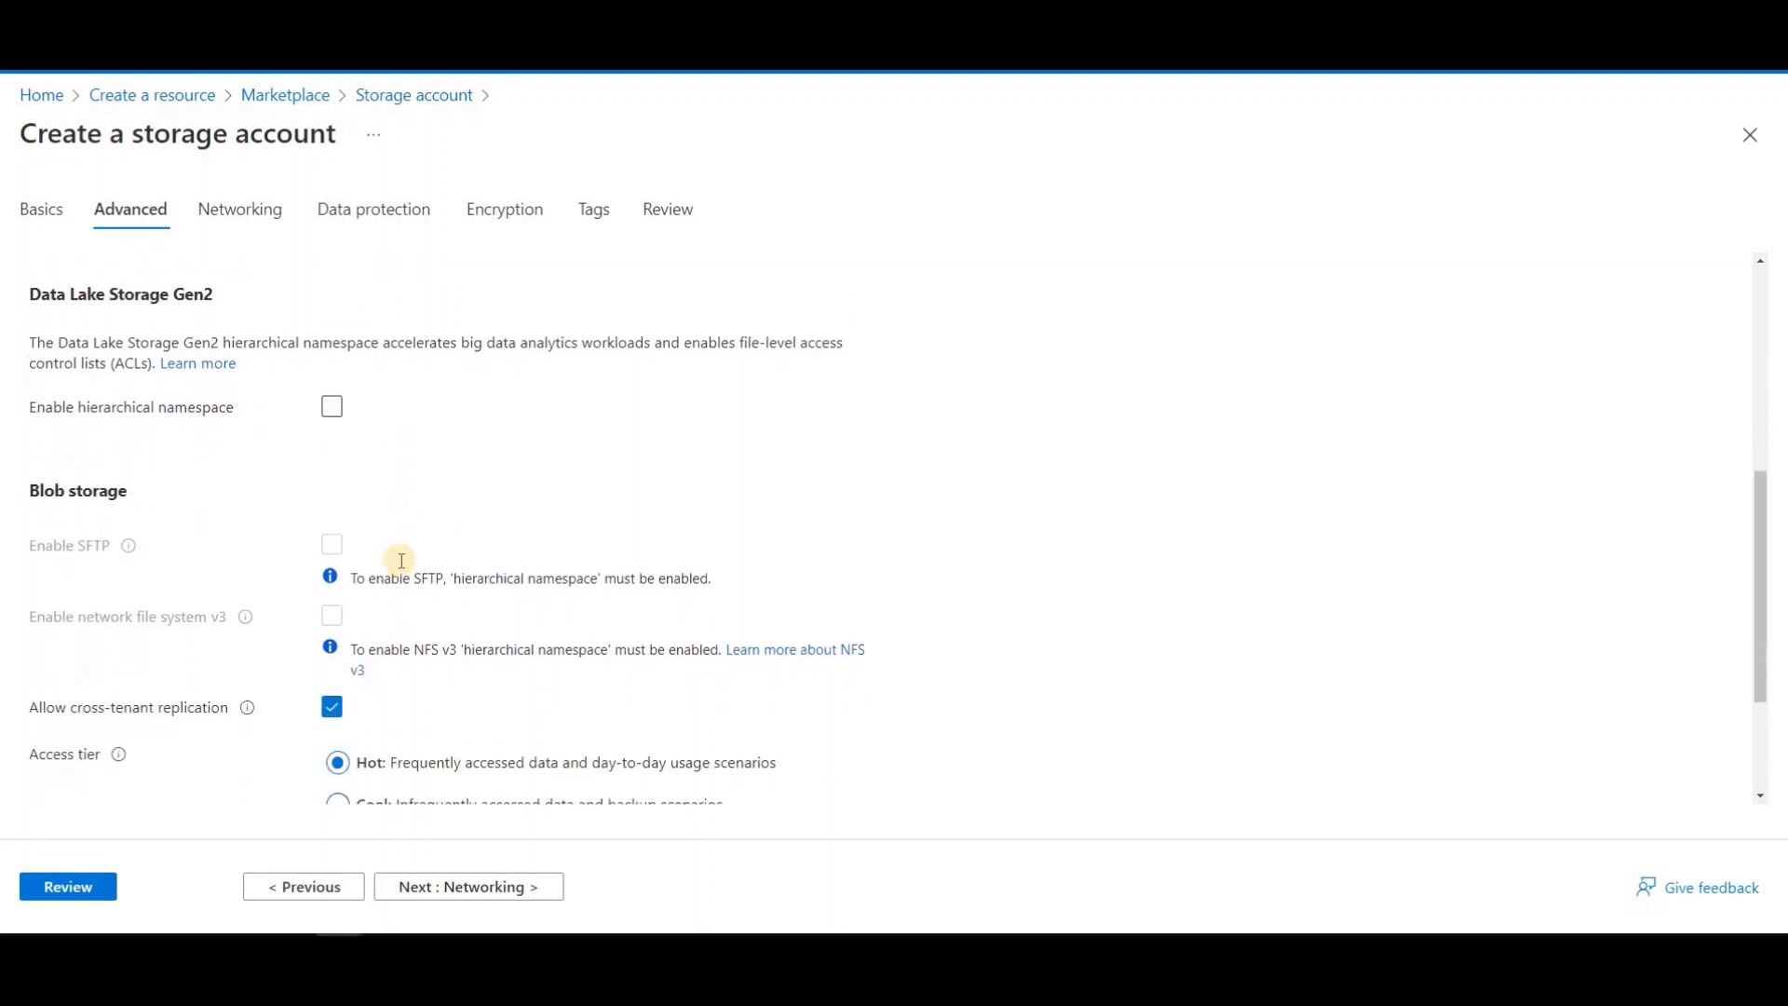
pyautogui.scroll(-2, 400, 570)
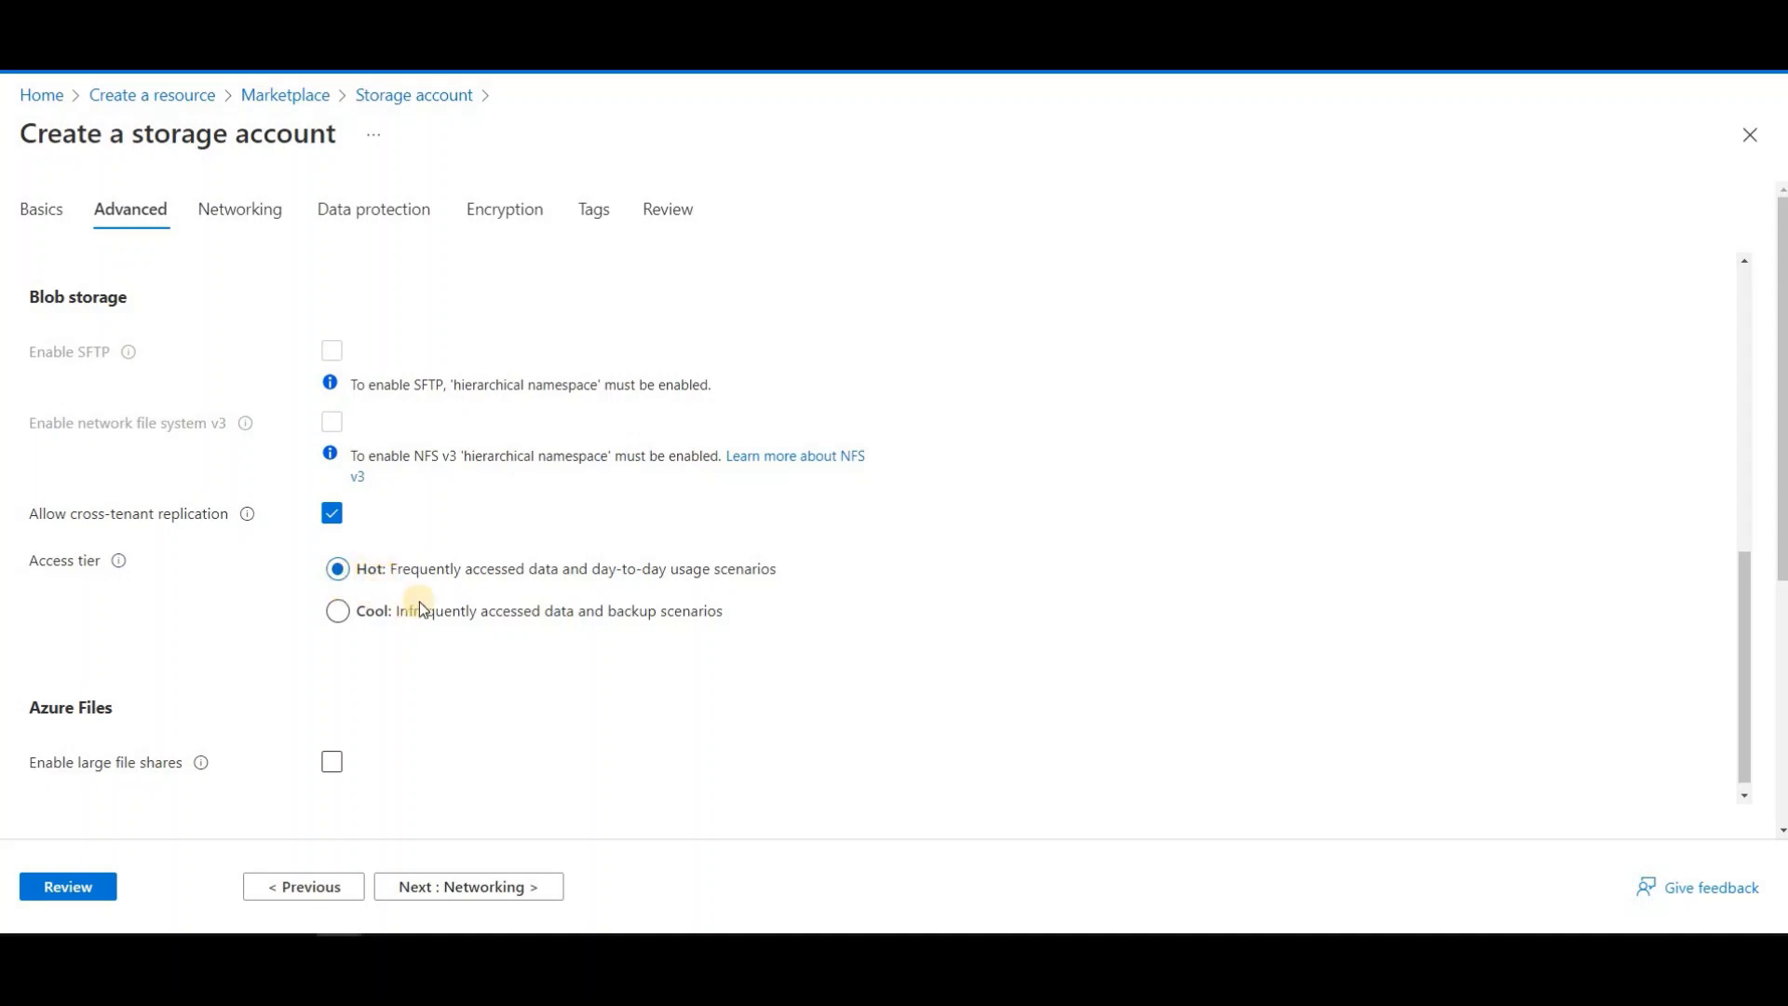
pyautogui.click(341, 622)
pyautogui.scroll(6, 370, 683)
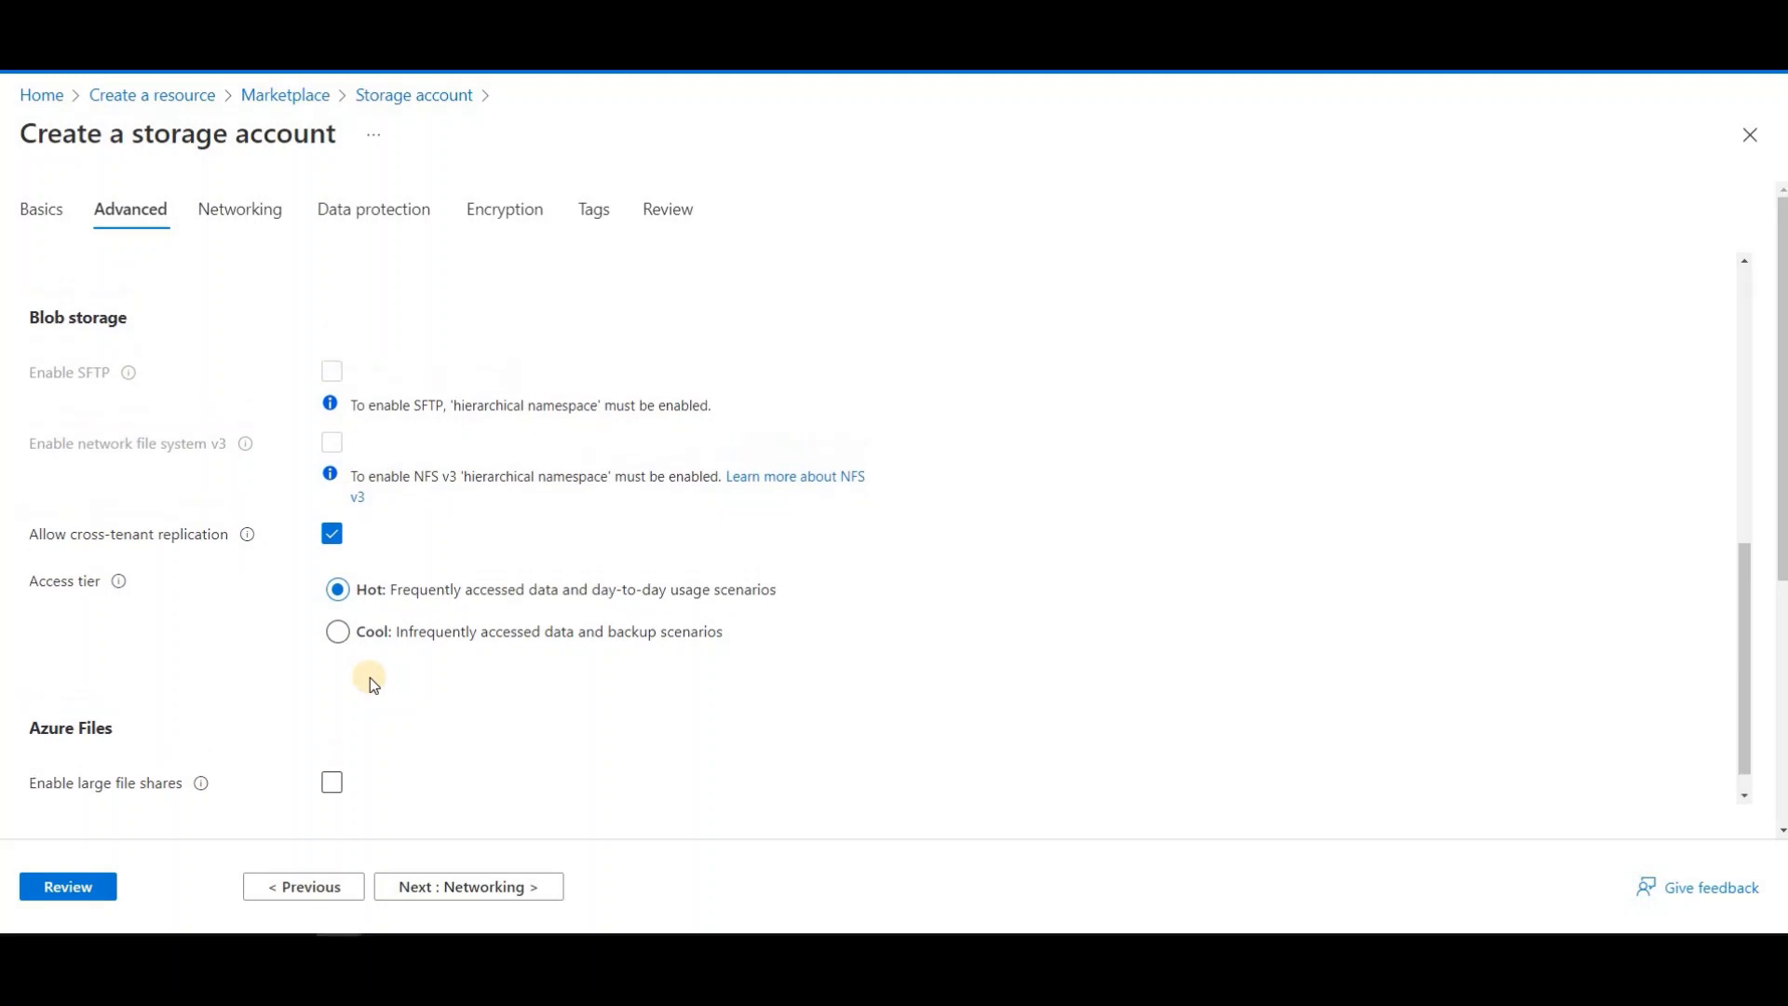
# - Check the networking, data protection, encryption and tag settings of the new storage account without changing them
pyautogui.click(244, 232)
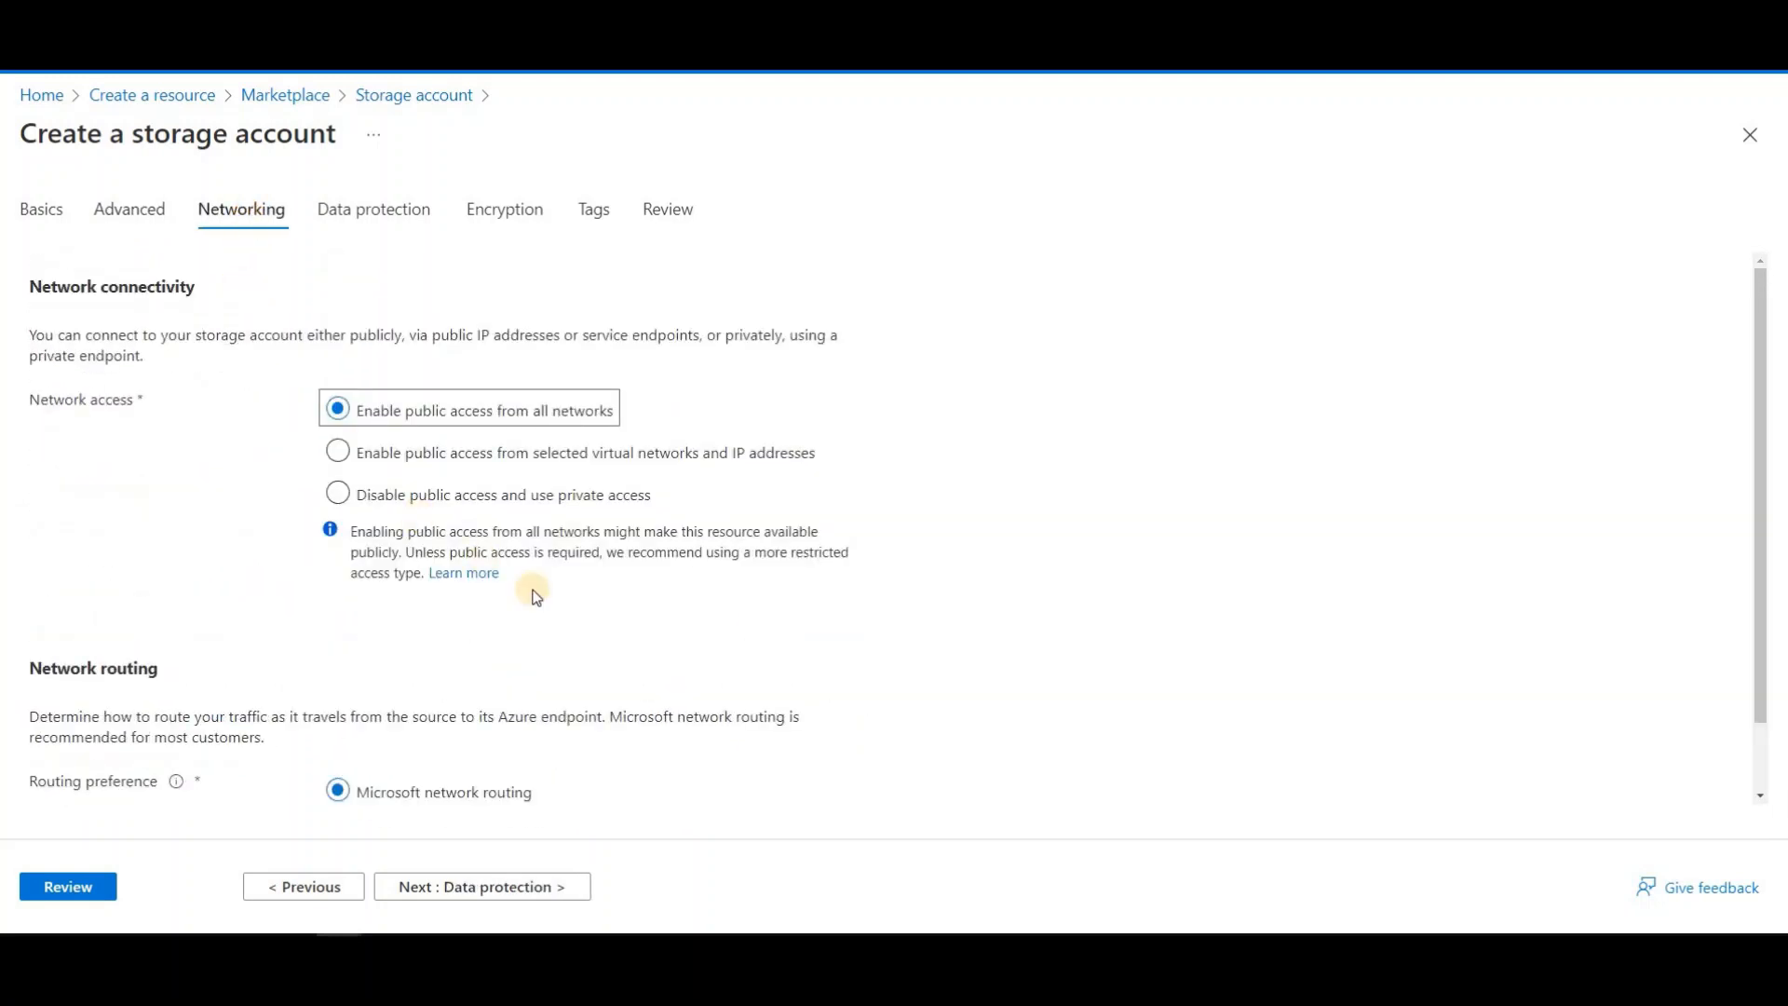
pyautogui.scroll(-1, 531, 590)
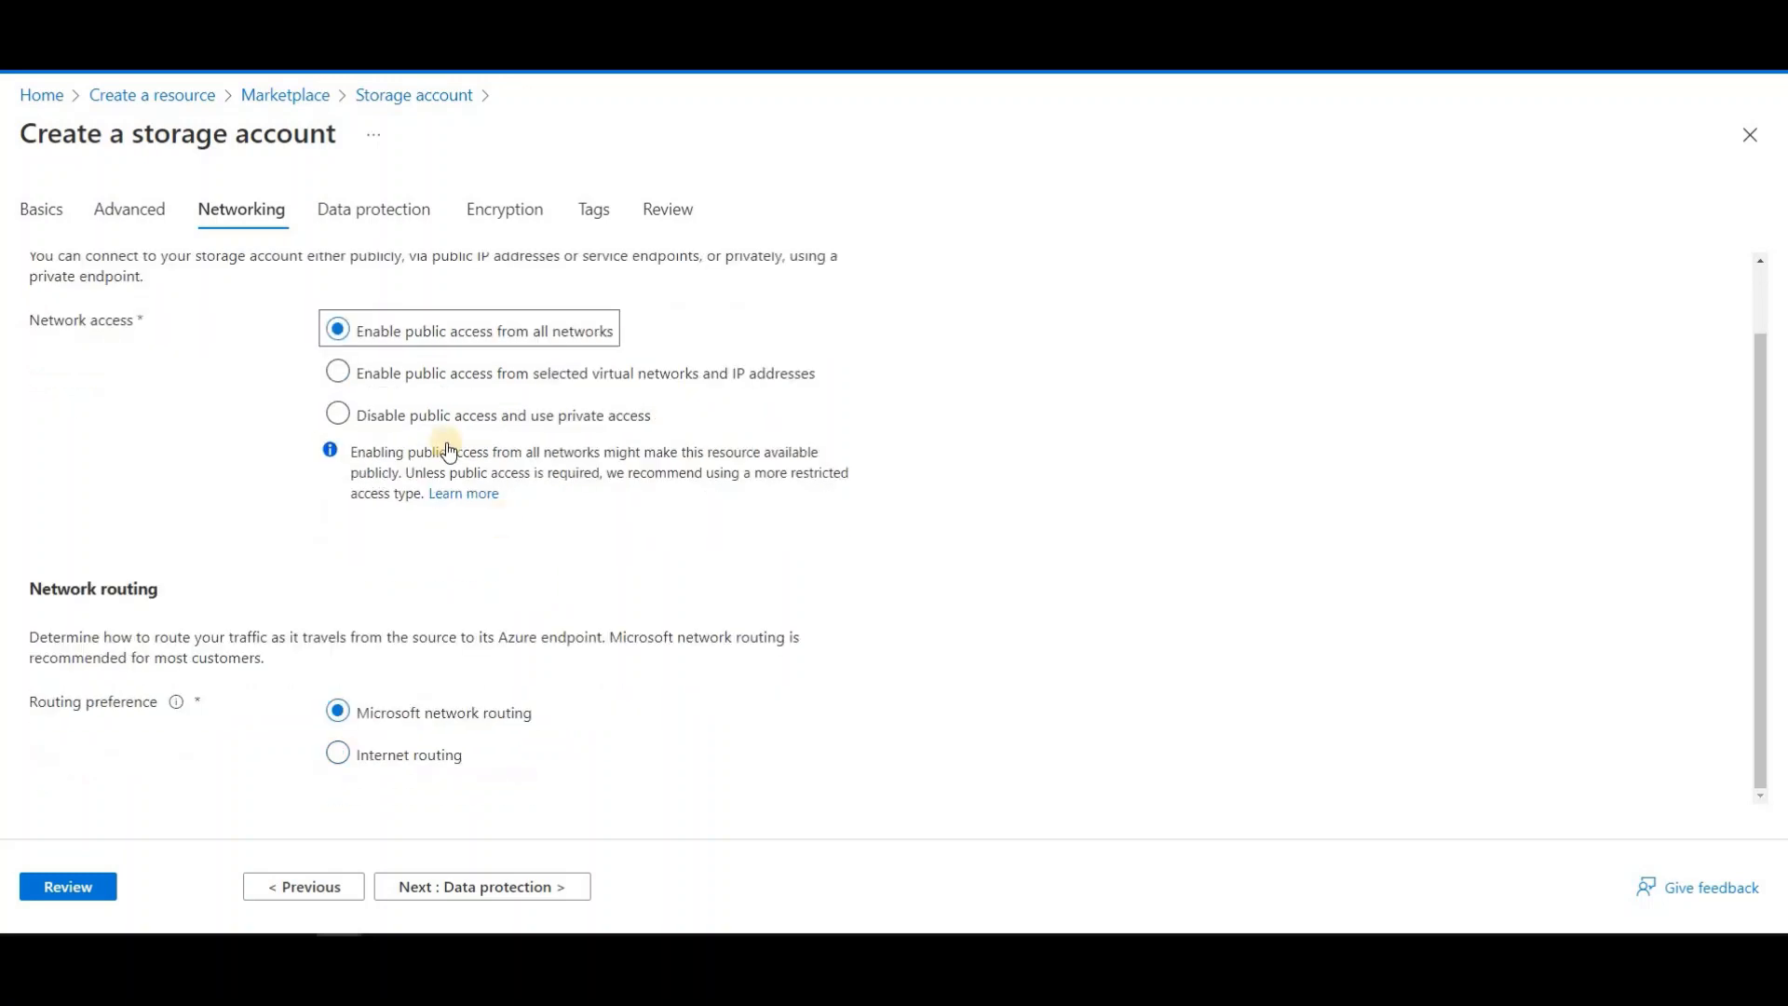
pyautogui.scroll(1, 451, 451)
pyautogui.click(346, 214)
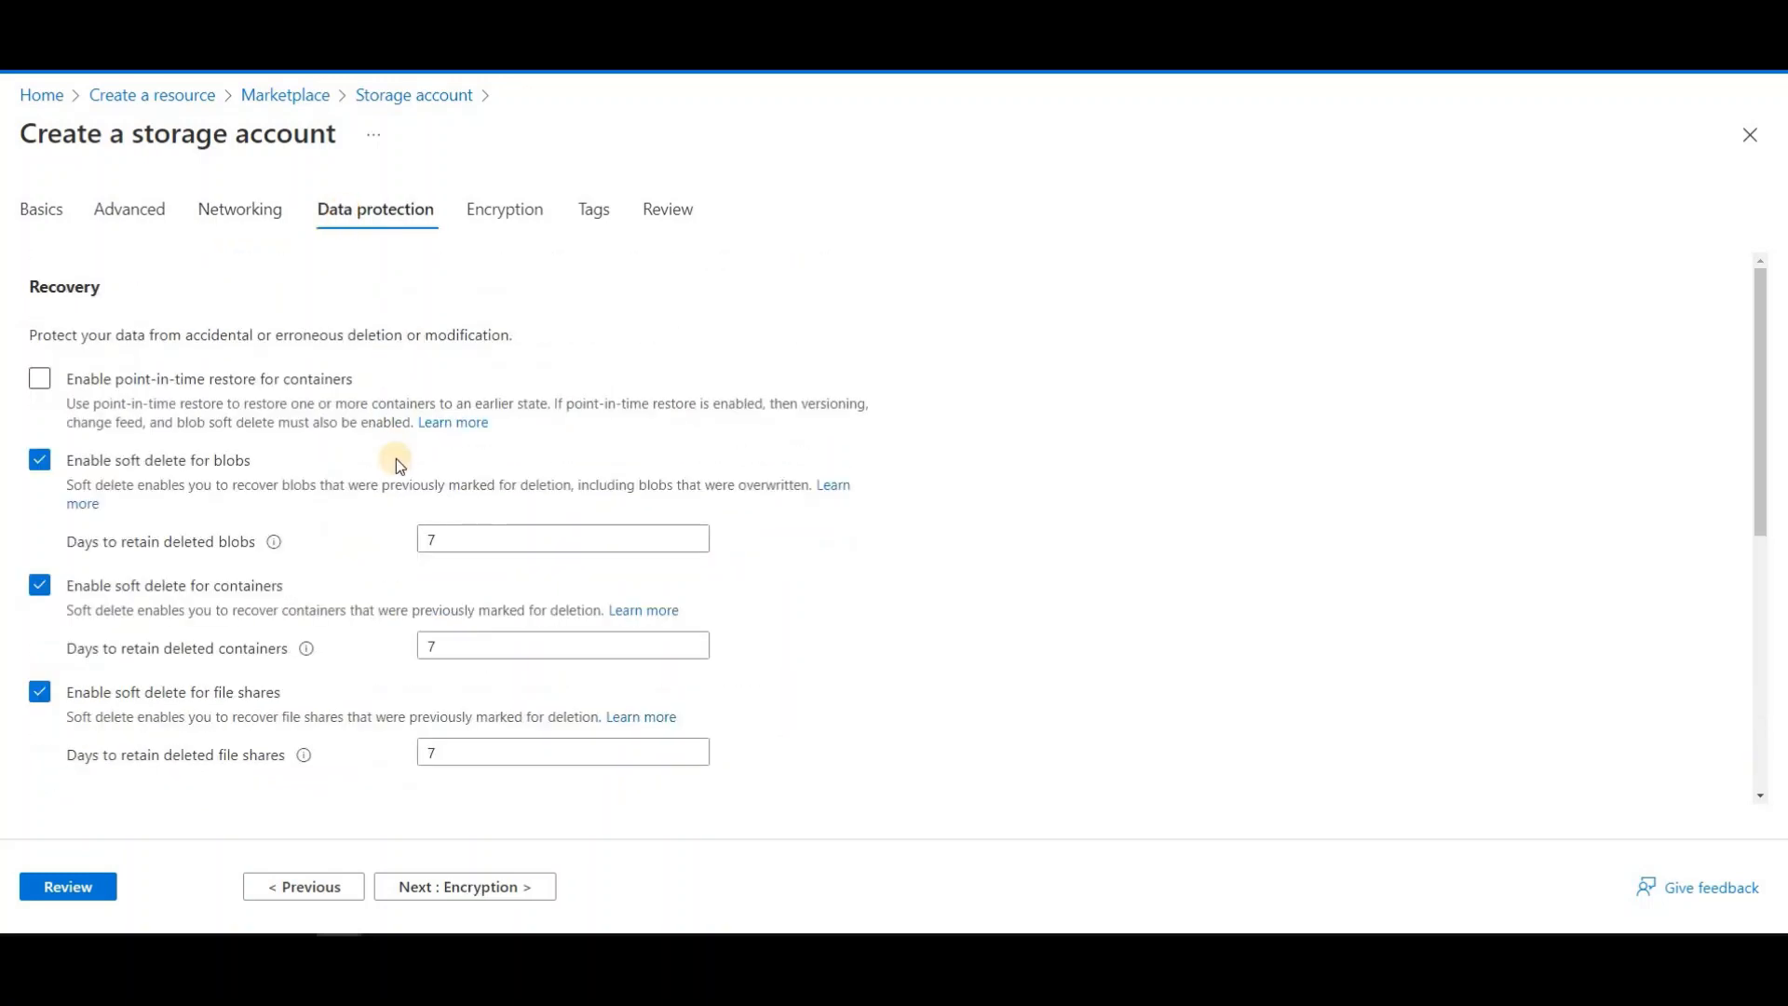
pyautogui.scroll(-5, 397, 462)
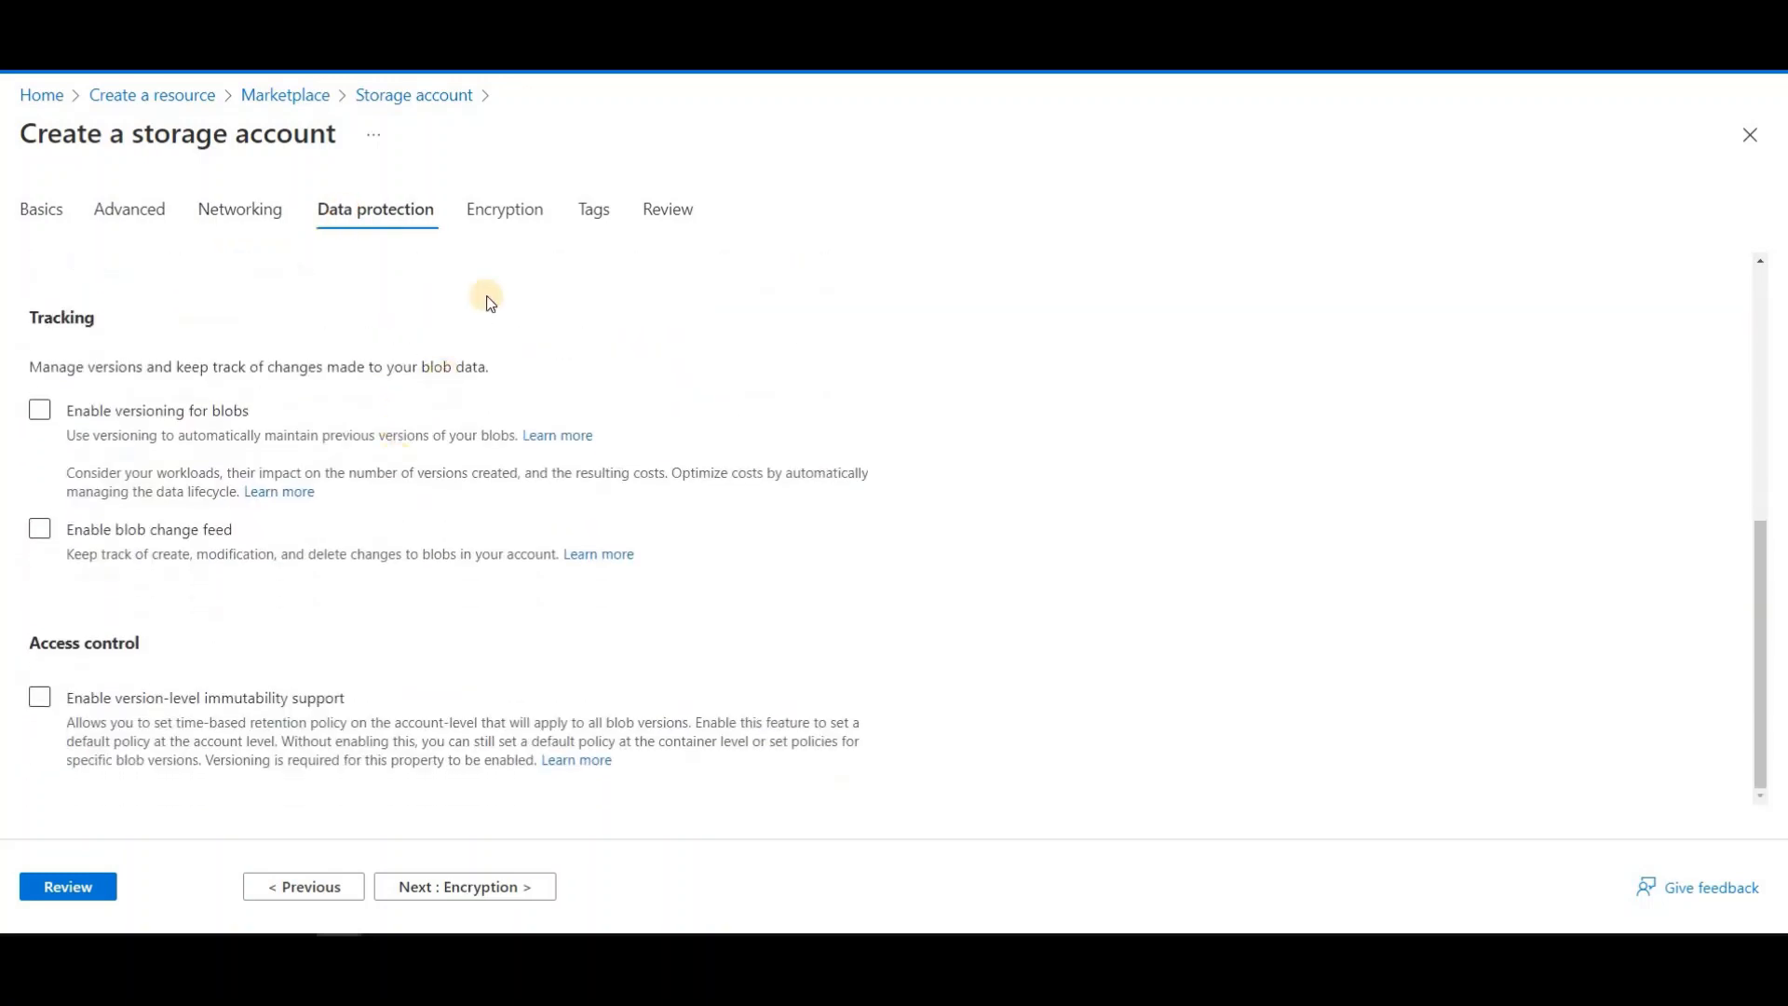
pyautogui.click(505, 216)
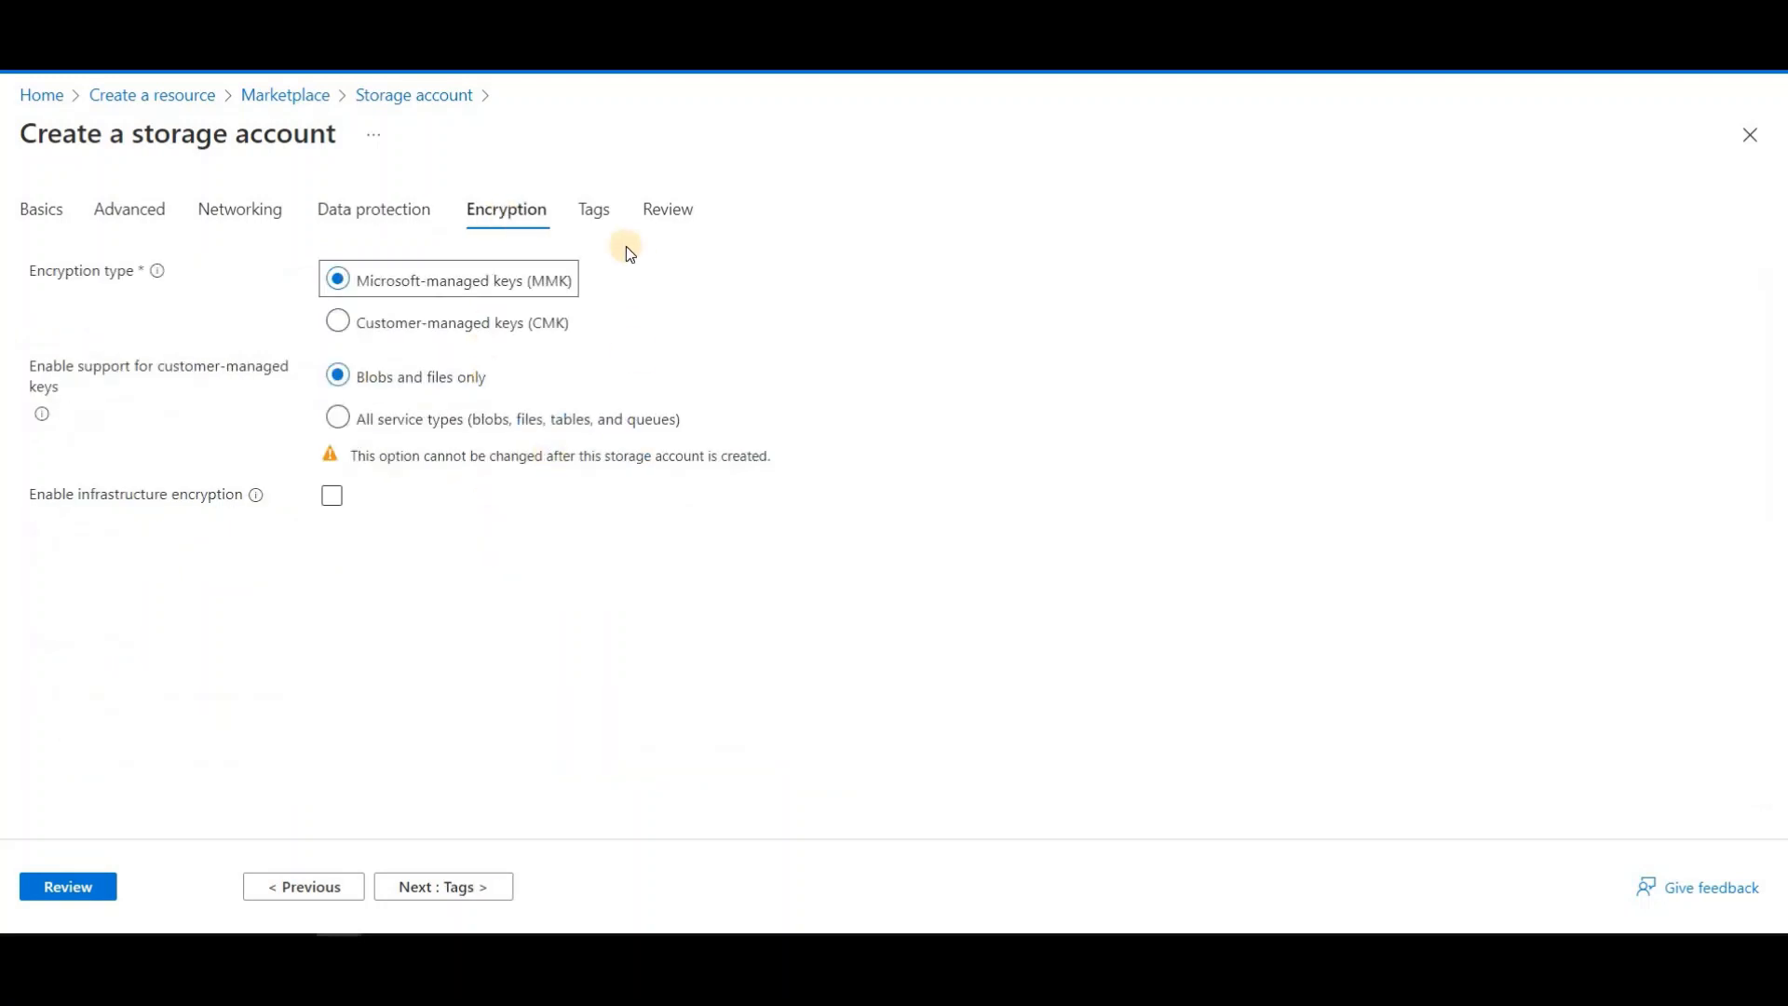
pyautogui.click(596, 212)
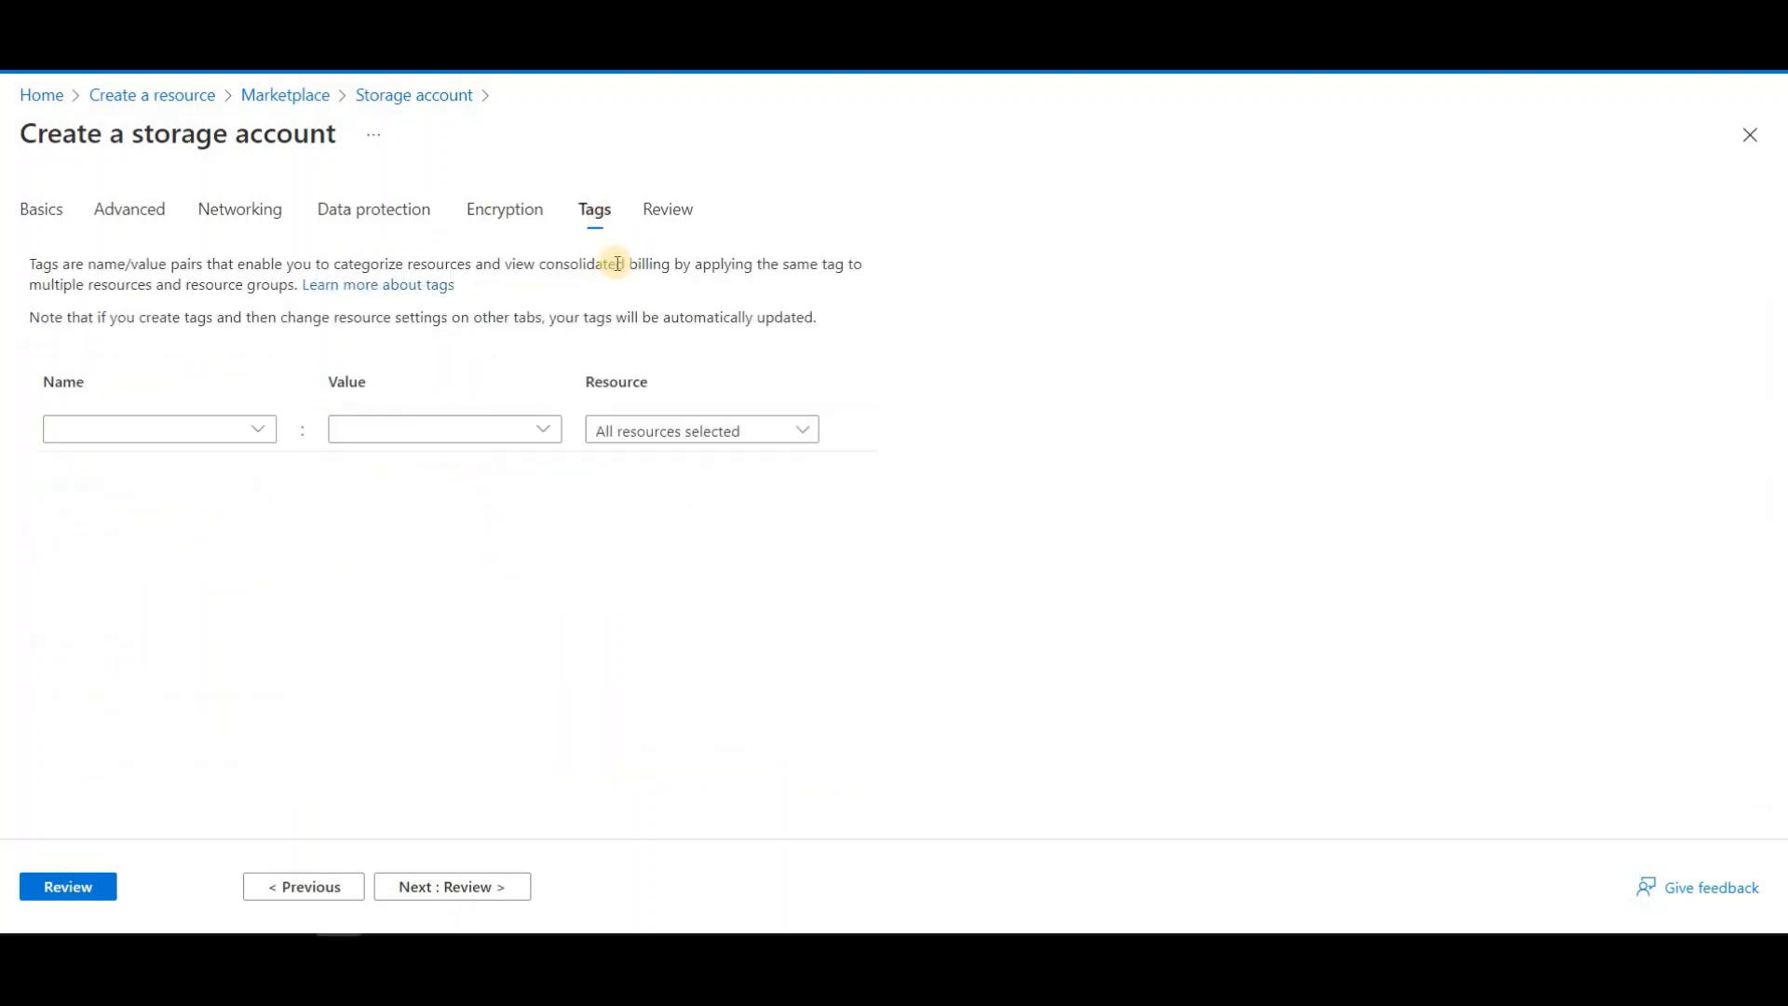
# - Create the storage account after reviewing its configuration summary, and open the deployed resource
pyautogui.click(666, 211)
pyautogui.moveTo(62, 210); pyautogui.dragTo(258, 213)
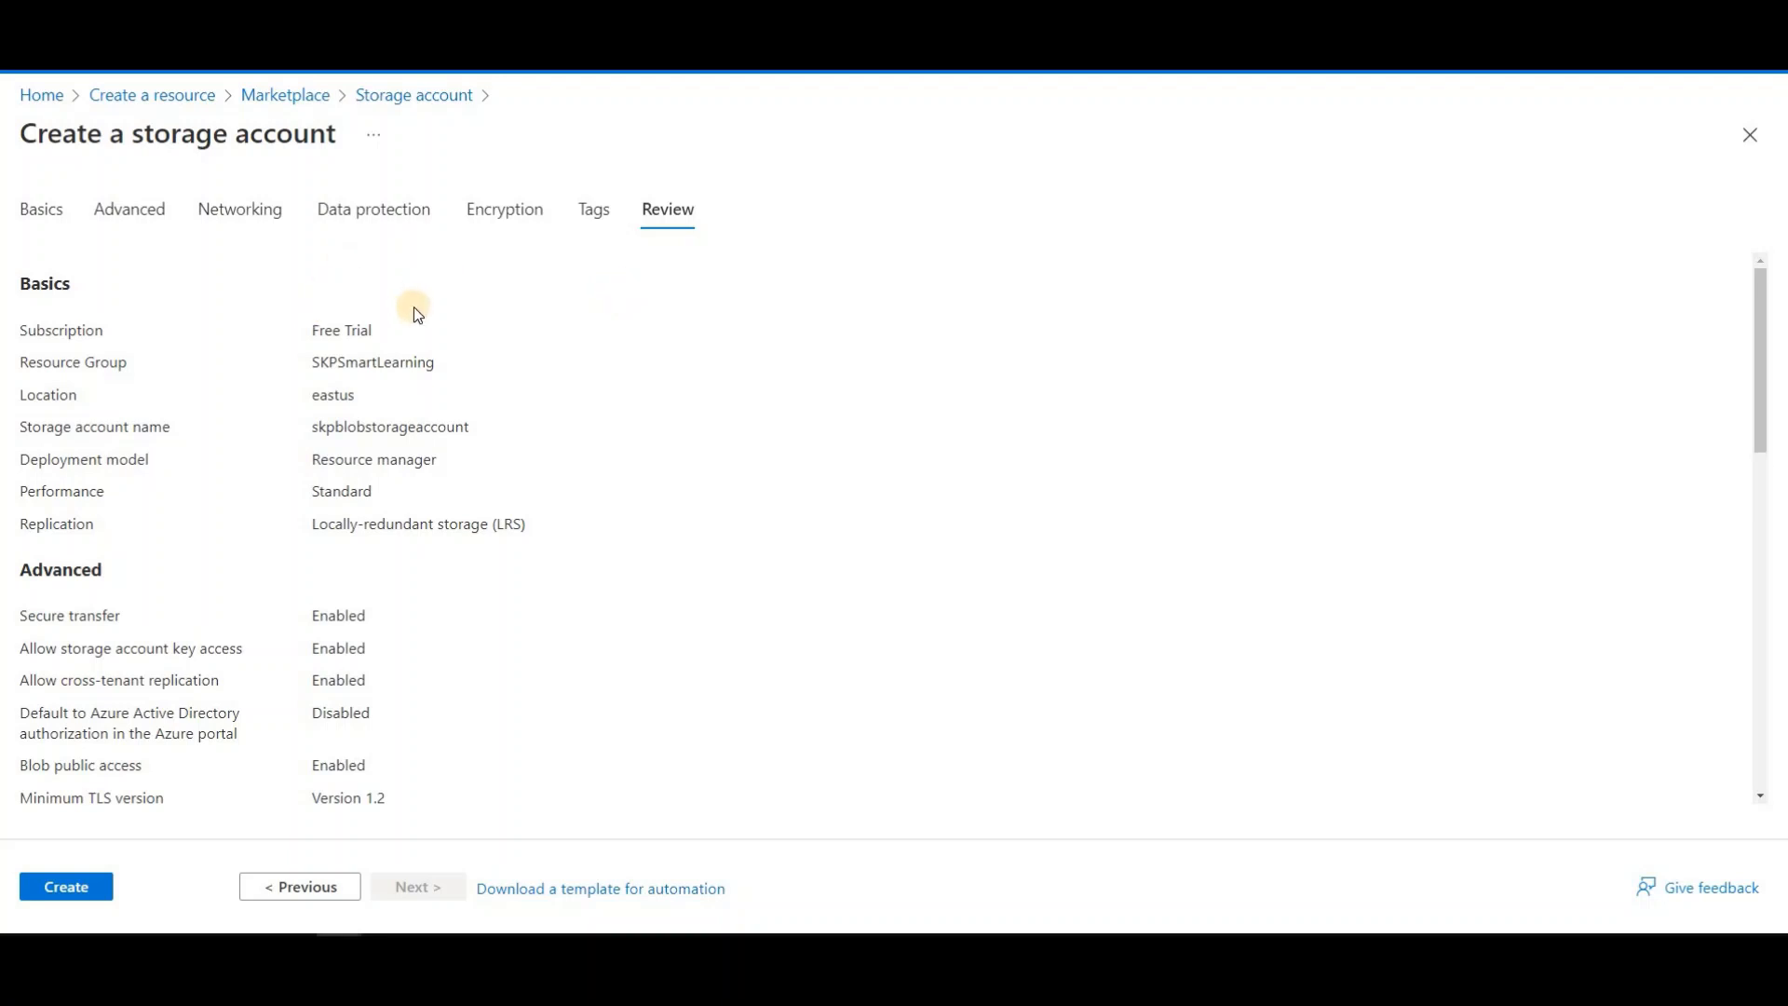
pyautogui.scroll(-1, 413, 306)
pyautogui.scroll(1, 413, 305)
pyautogui.click(87, 894)
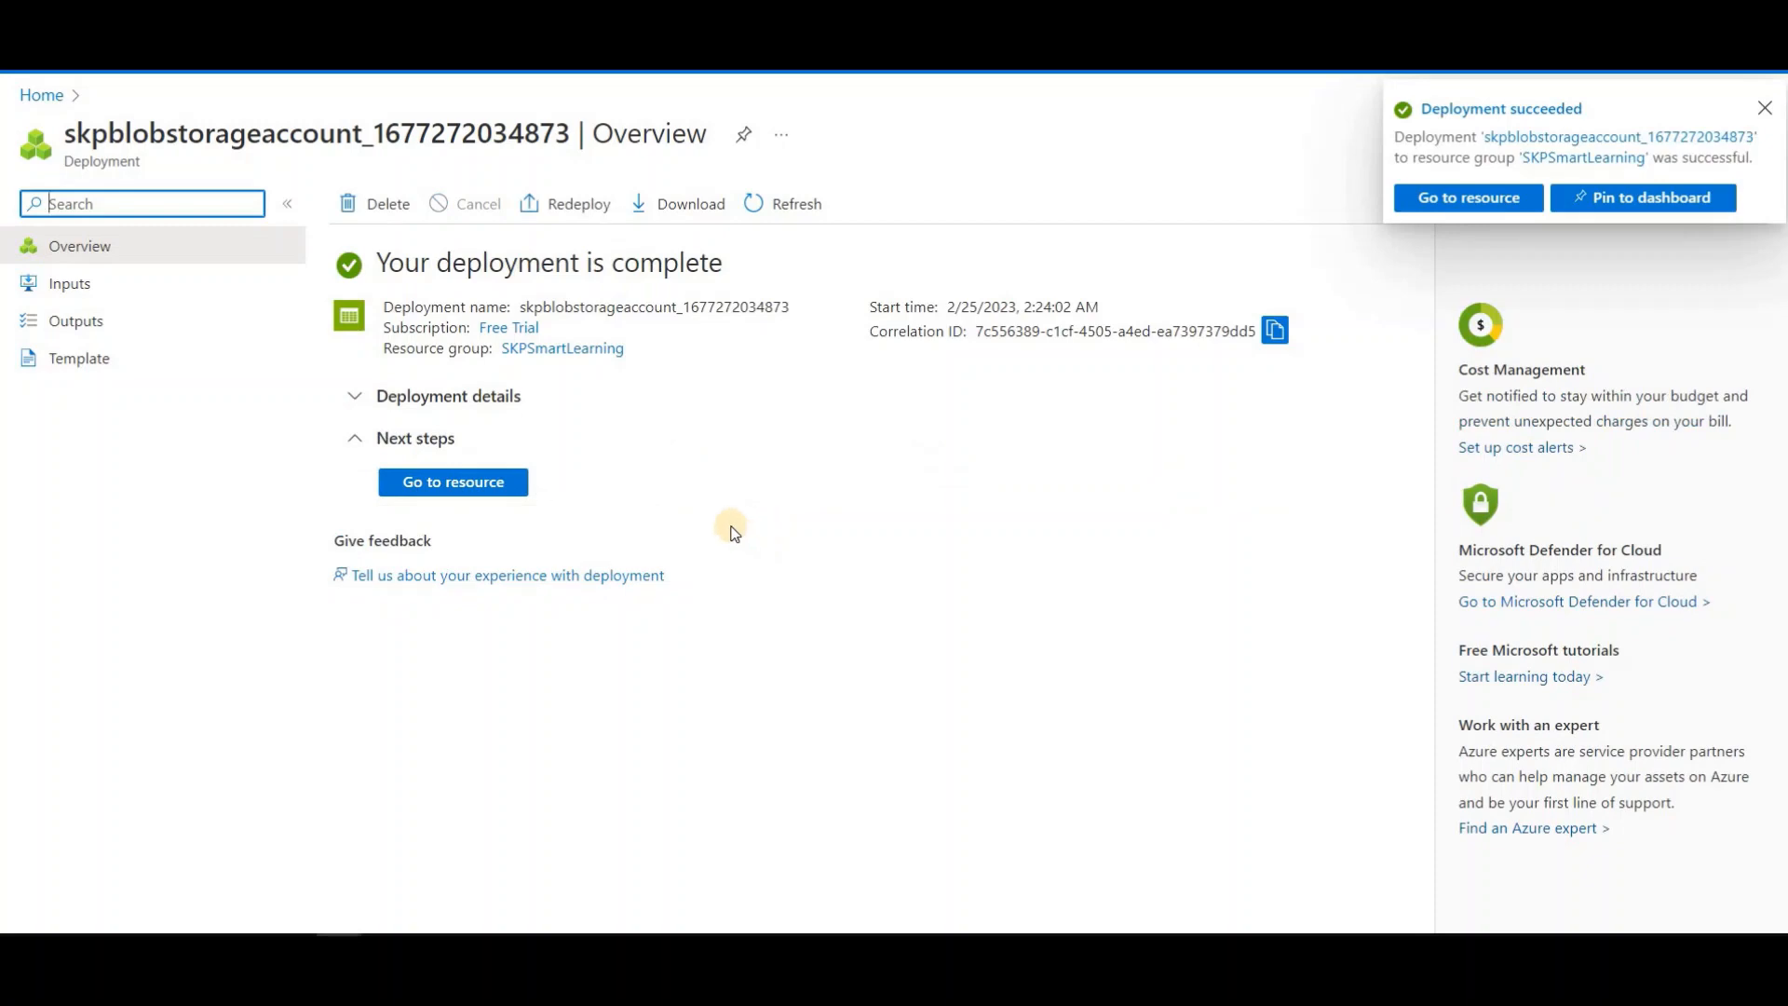
pyautogui.click(465, 483)
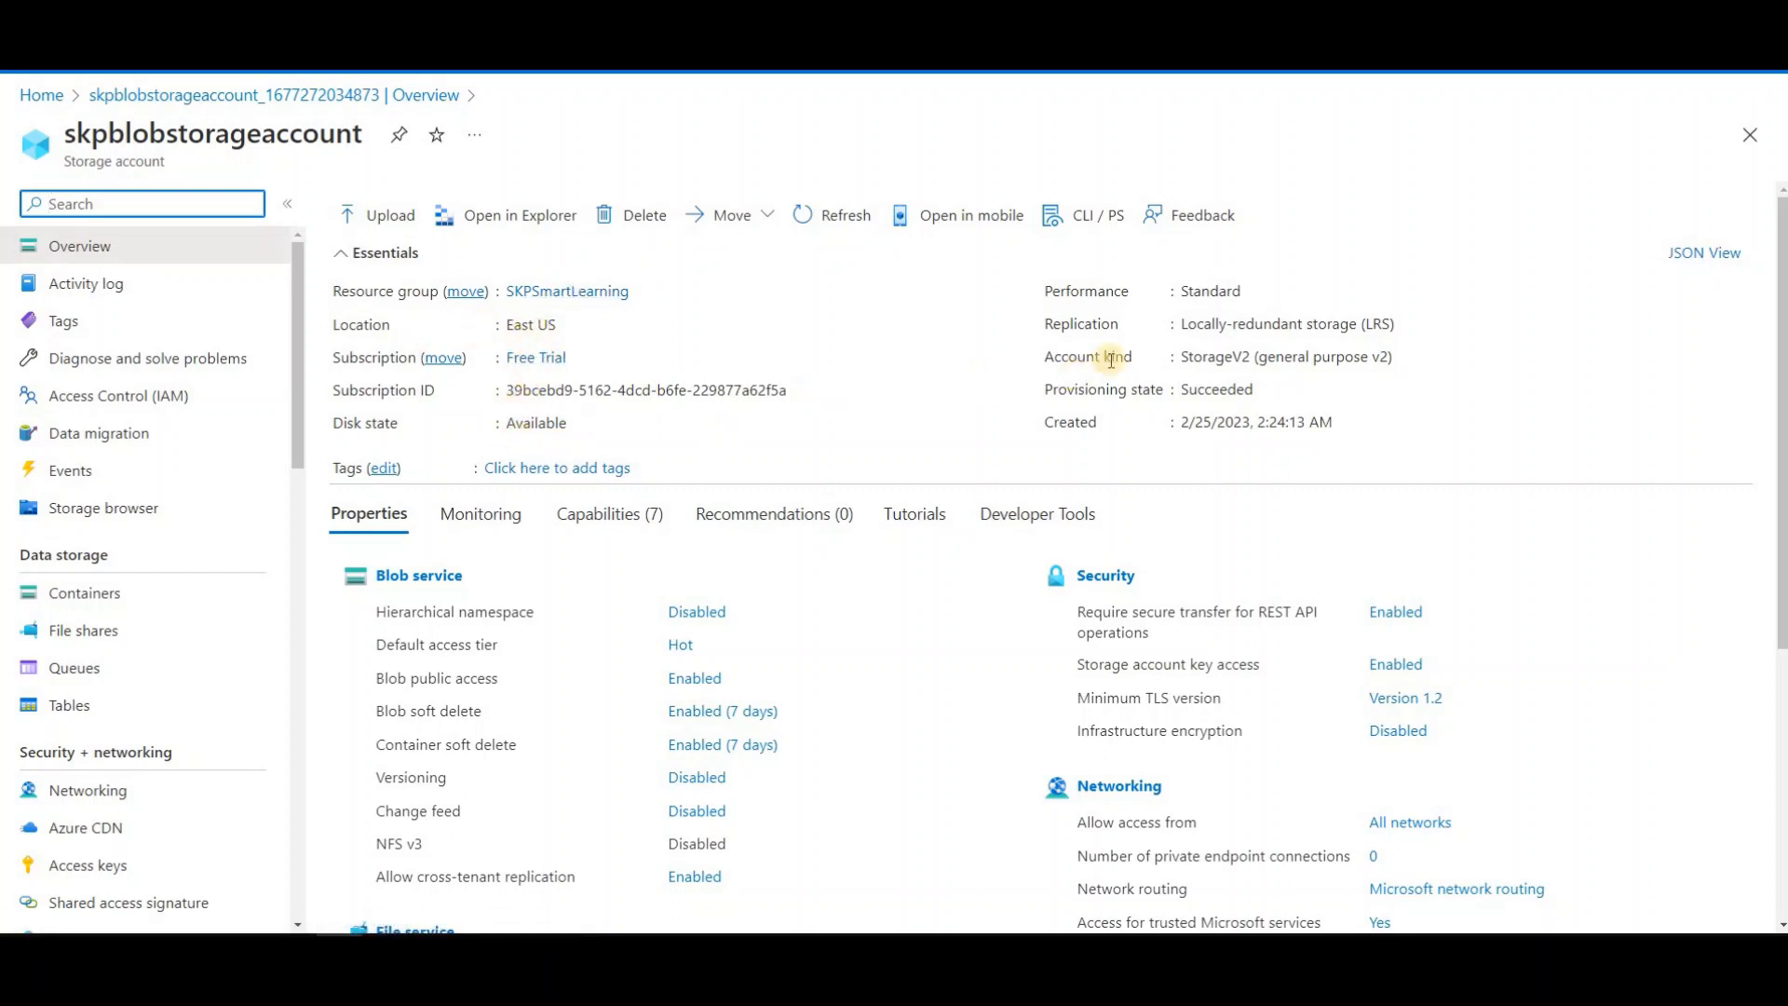
# - Examine the performance setting and the Blob service properties in the storage account's overview
pyautogui.doubleClick(1215, 291)
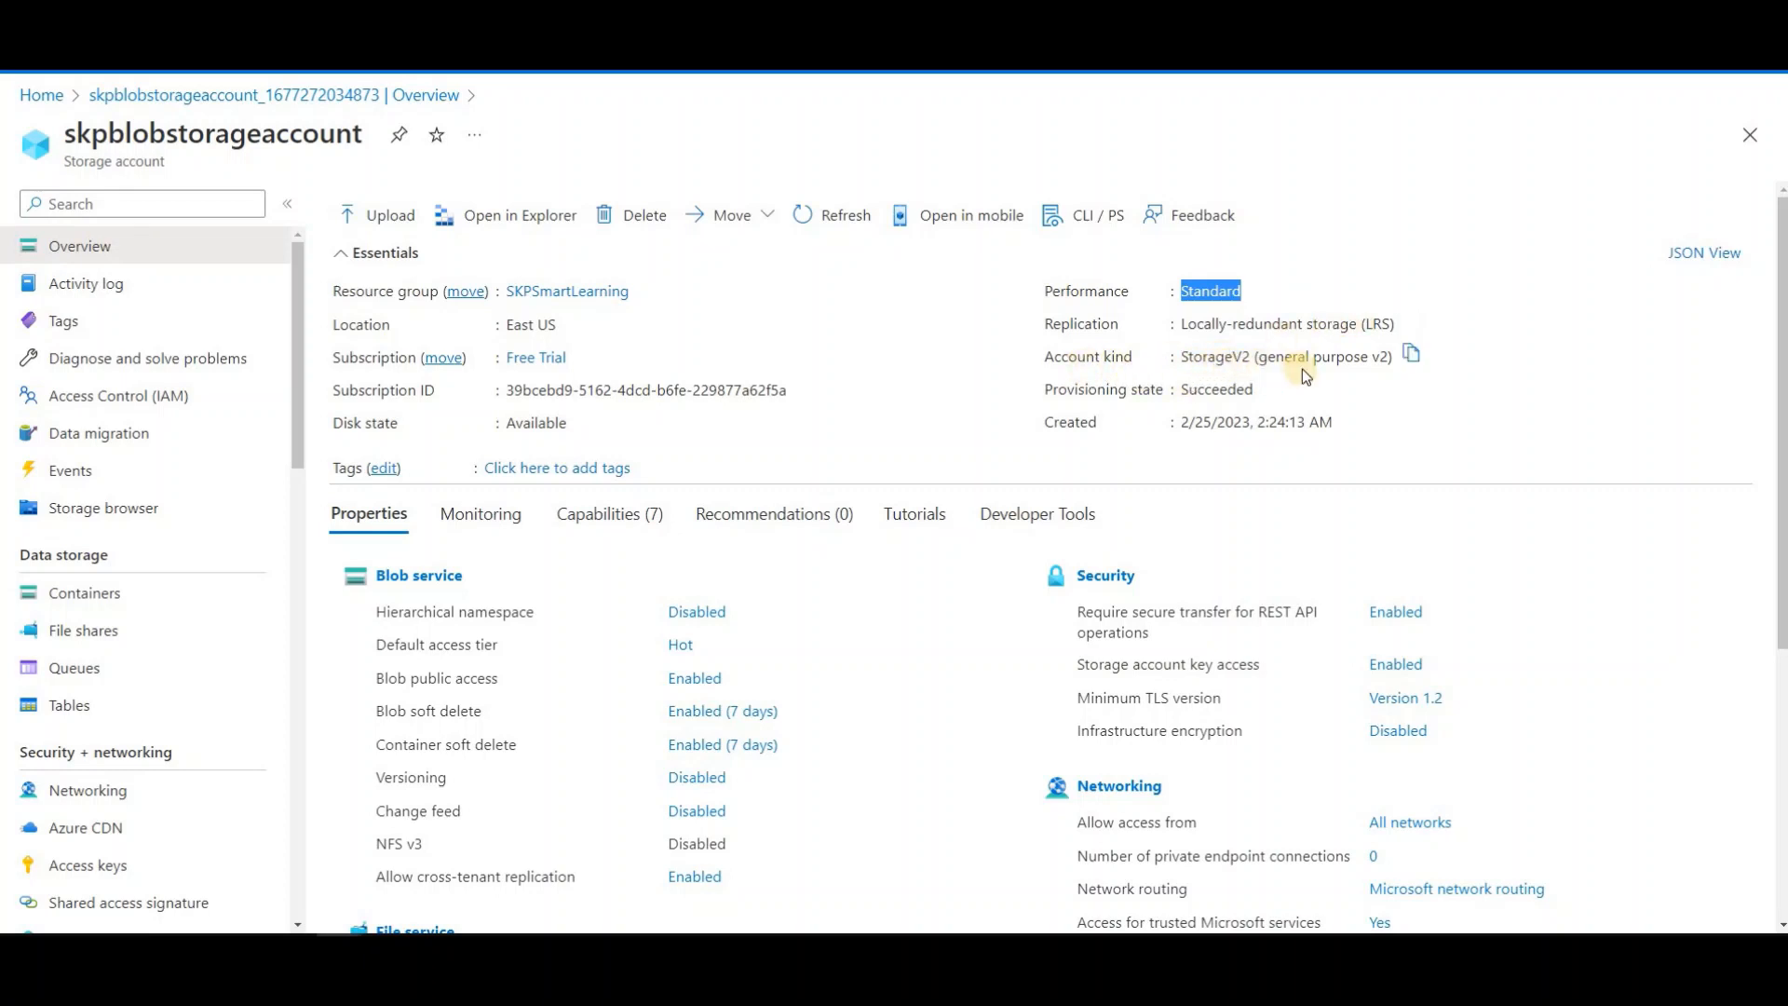
pyautogui.tripleClick(466, 578)
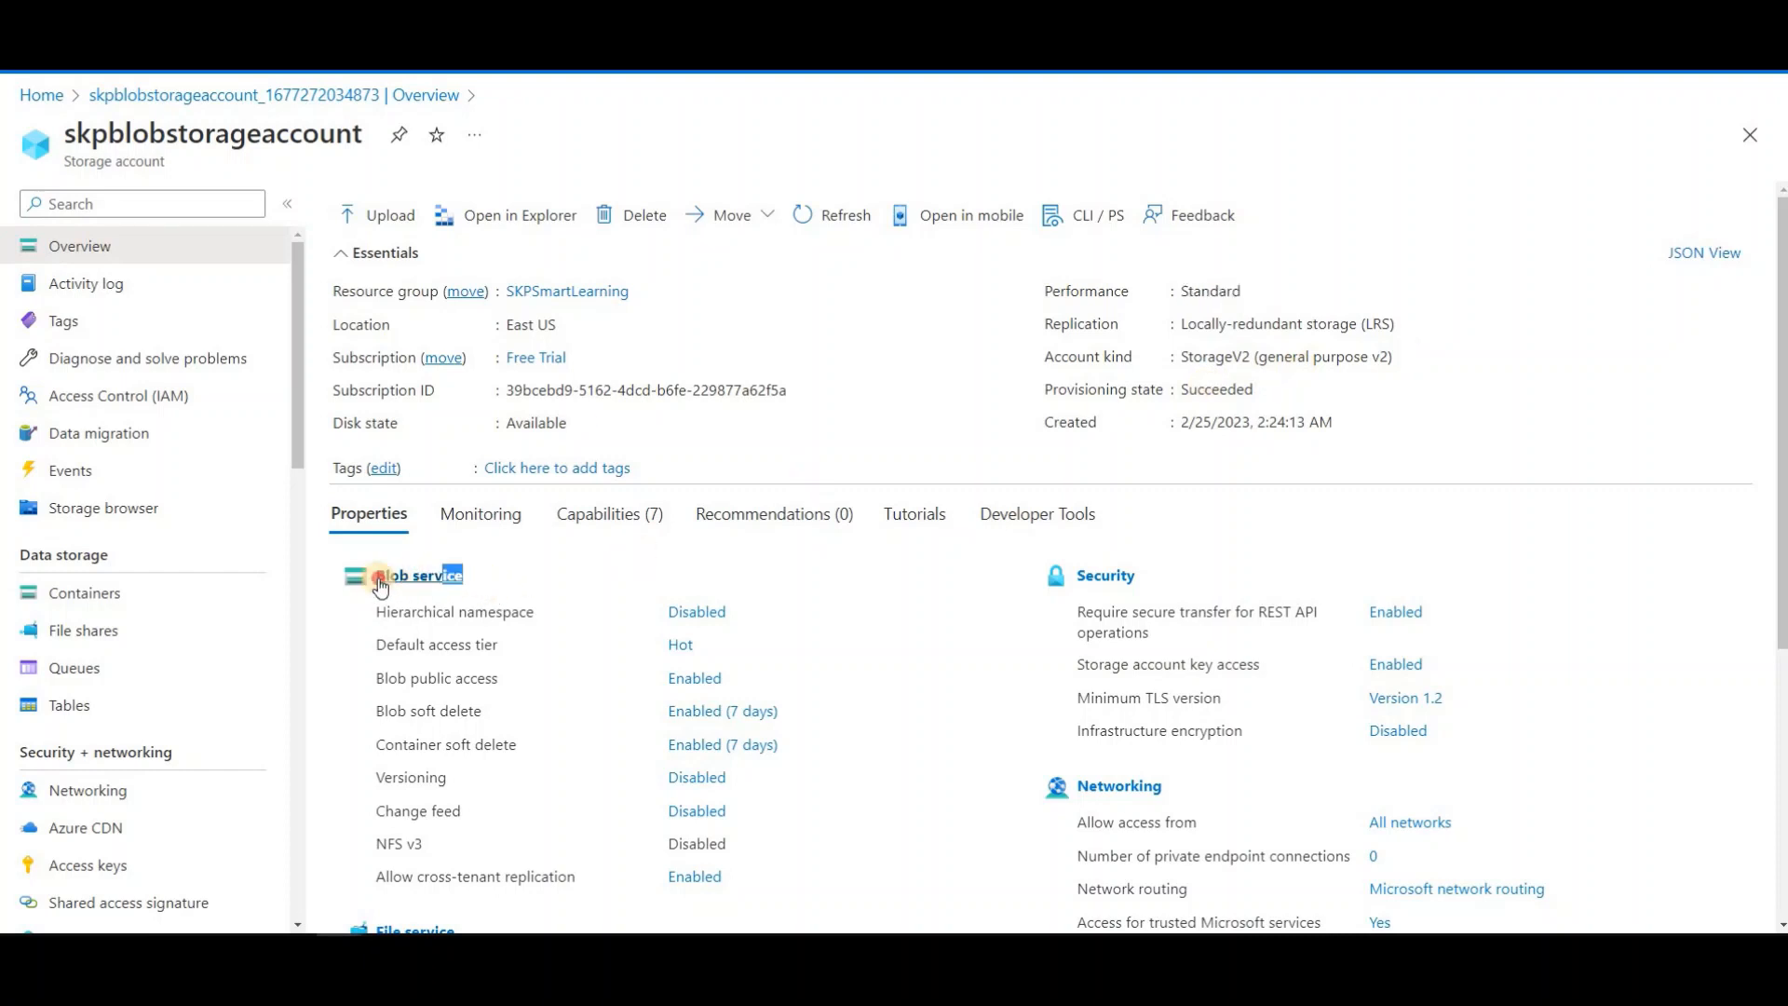
pyautogui.click(545, 578)
pyautogui.moveTo(464, 577); pyautogui.dragTo(373, 578)
# - Create a private container named source in the storage account and open it
pyautogui.scroll(-1, 139, 563)
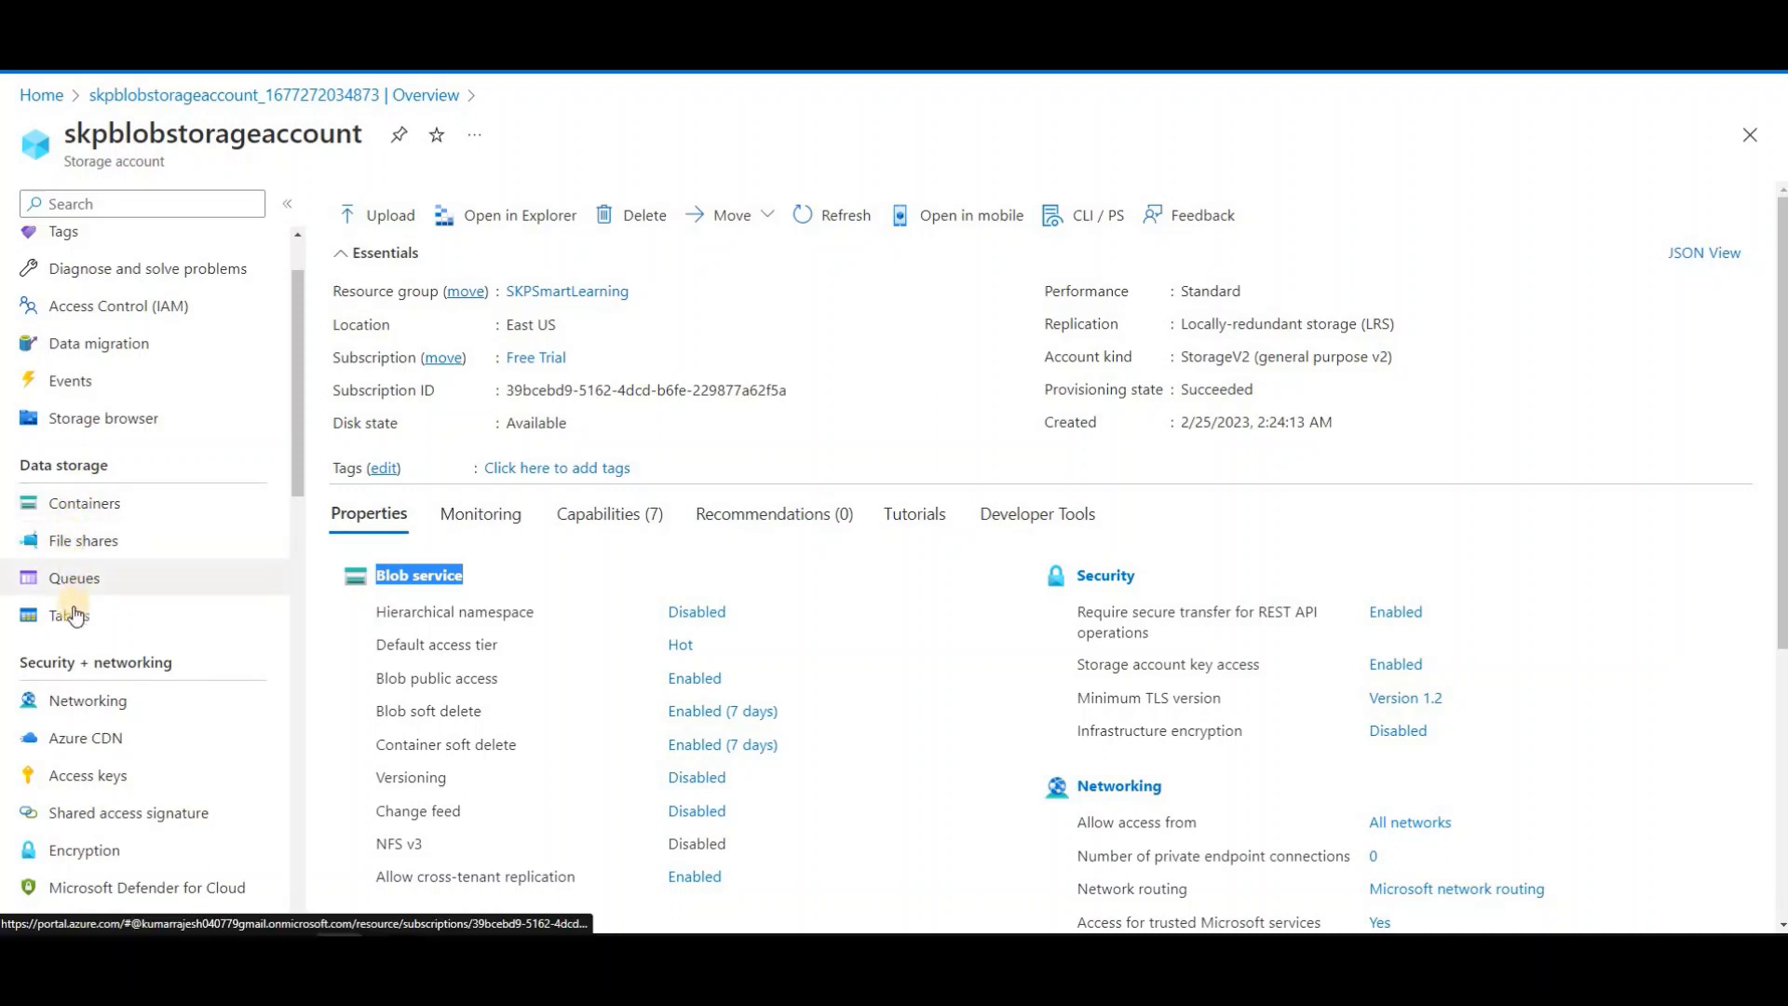
pyautogui.click(93, 508)
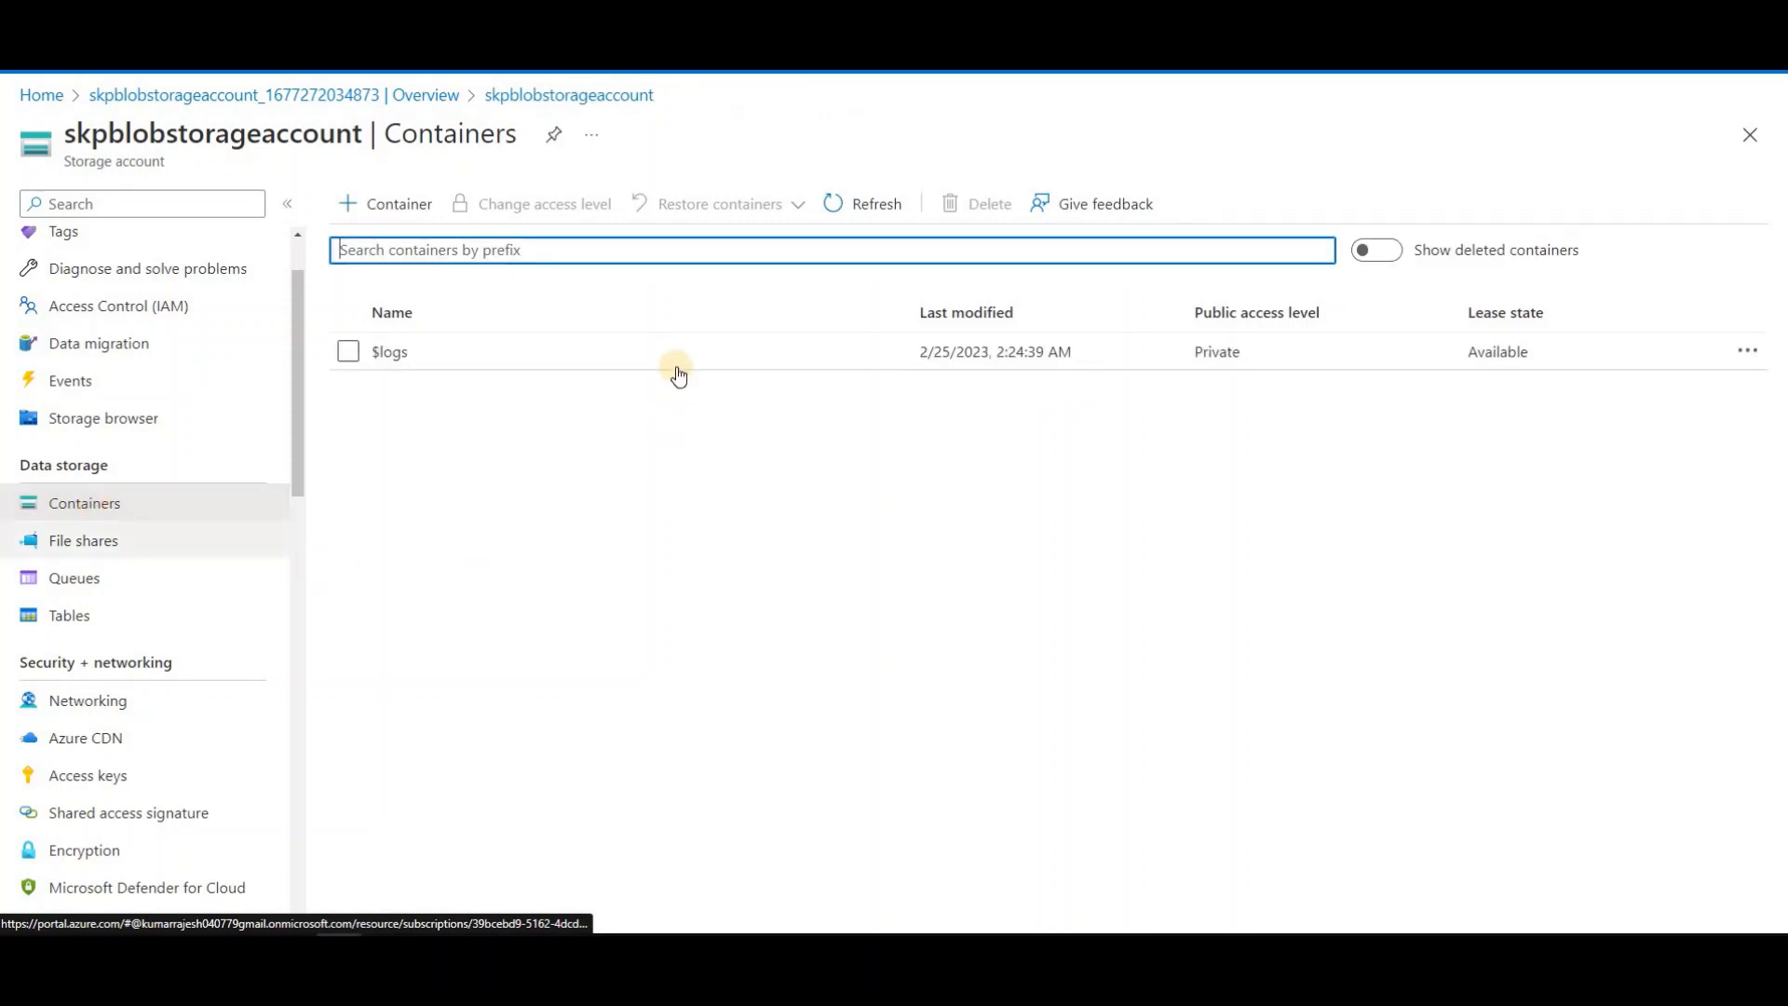
pyautogui.click(399, 205)
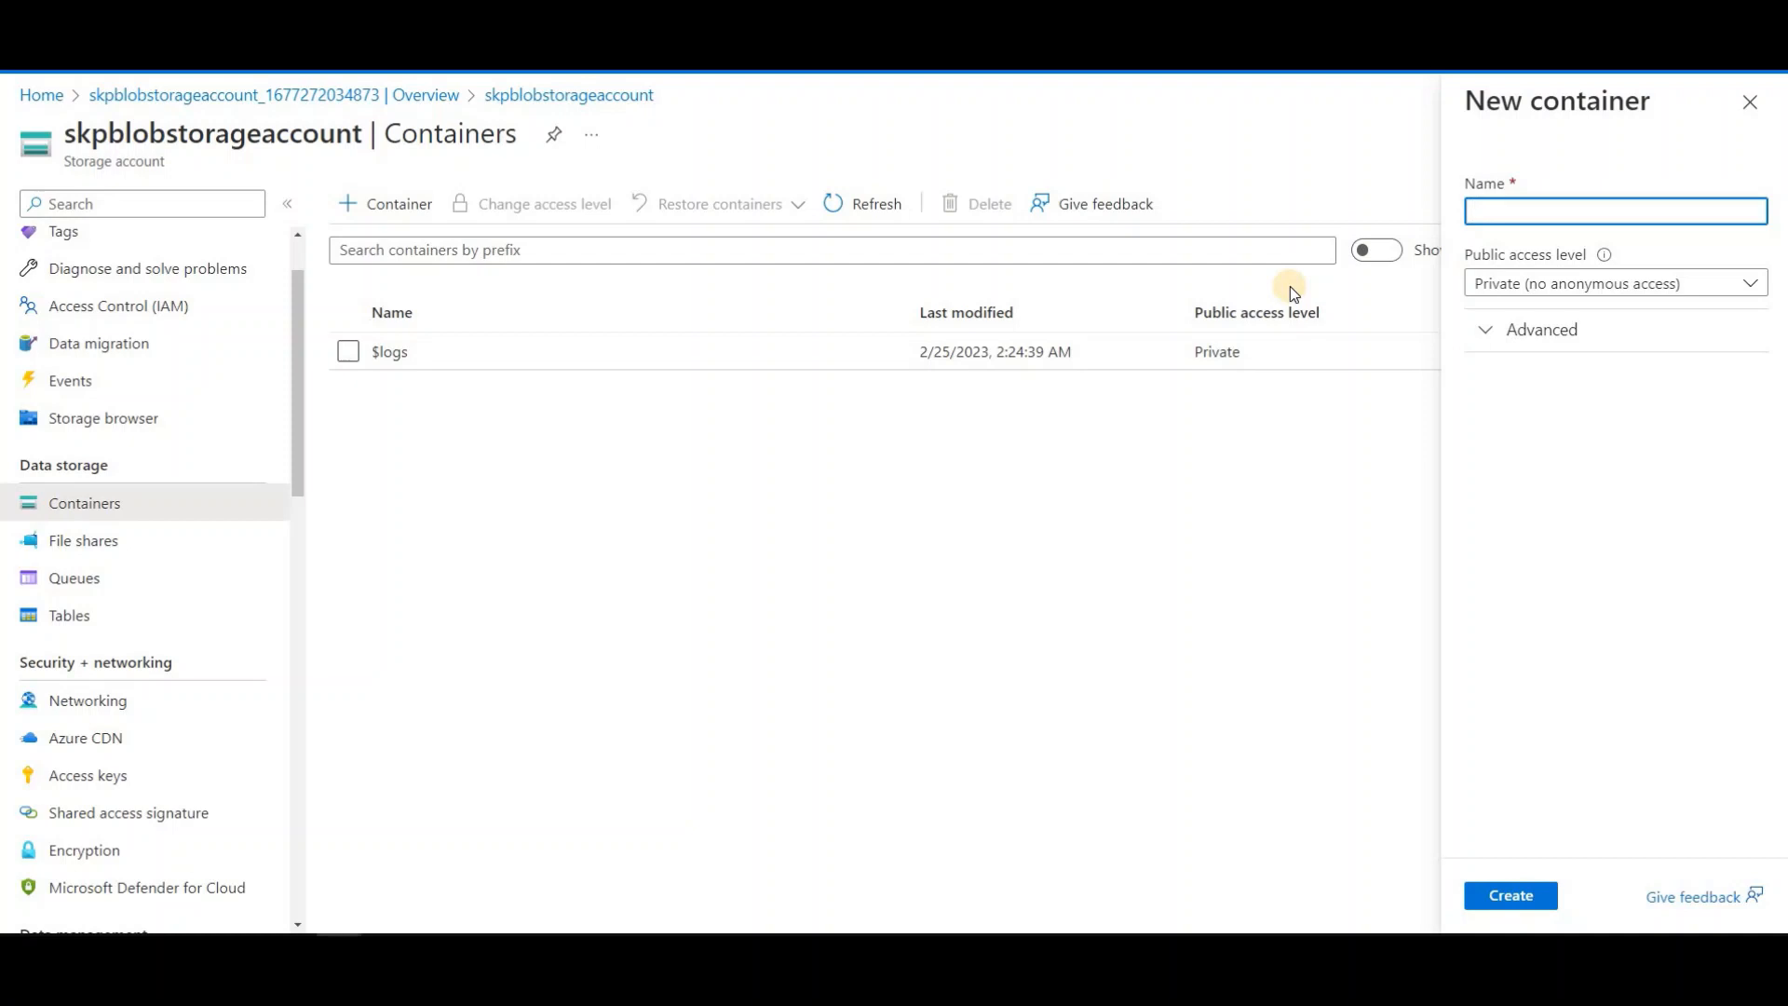
pyautogui.write('source')
pyautogui.click(1497, 880)
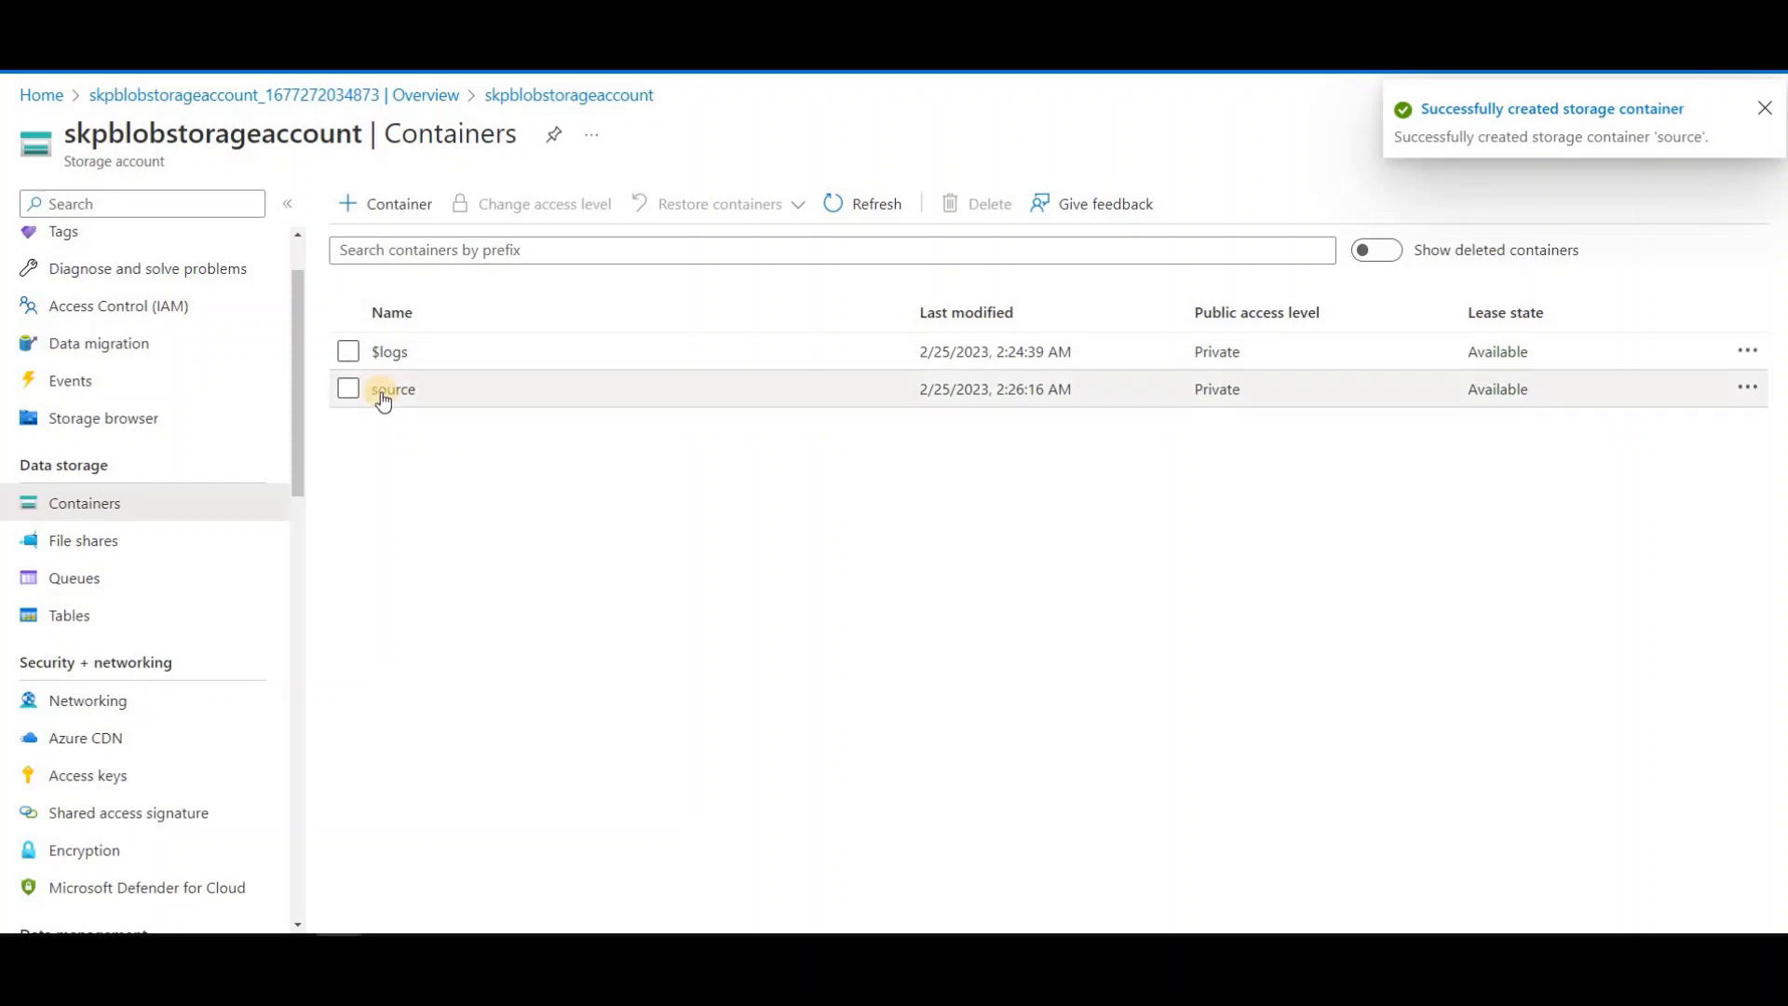
pyautogui.click(384, 390)
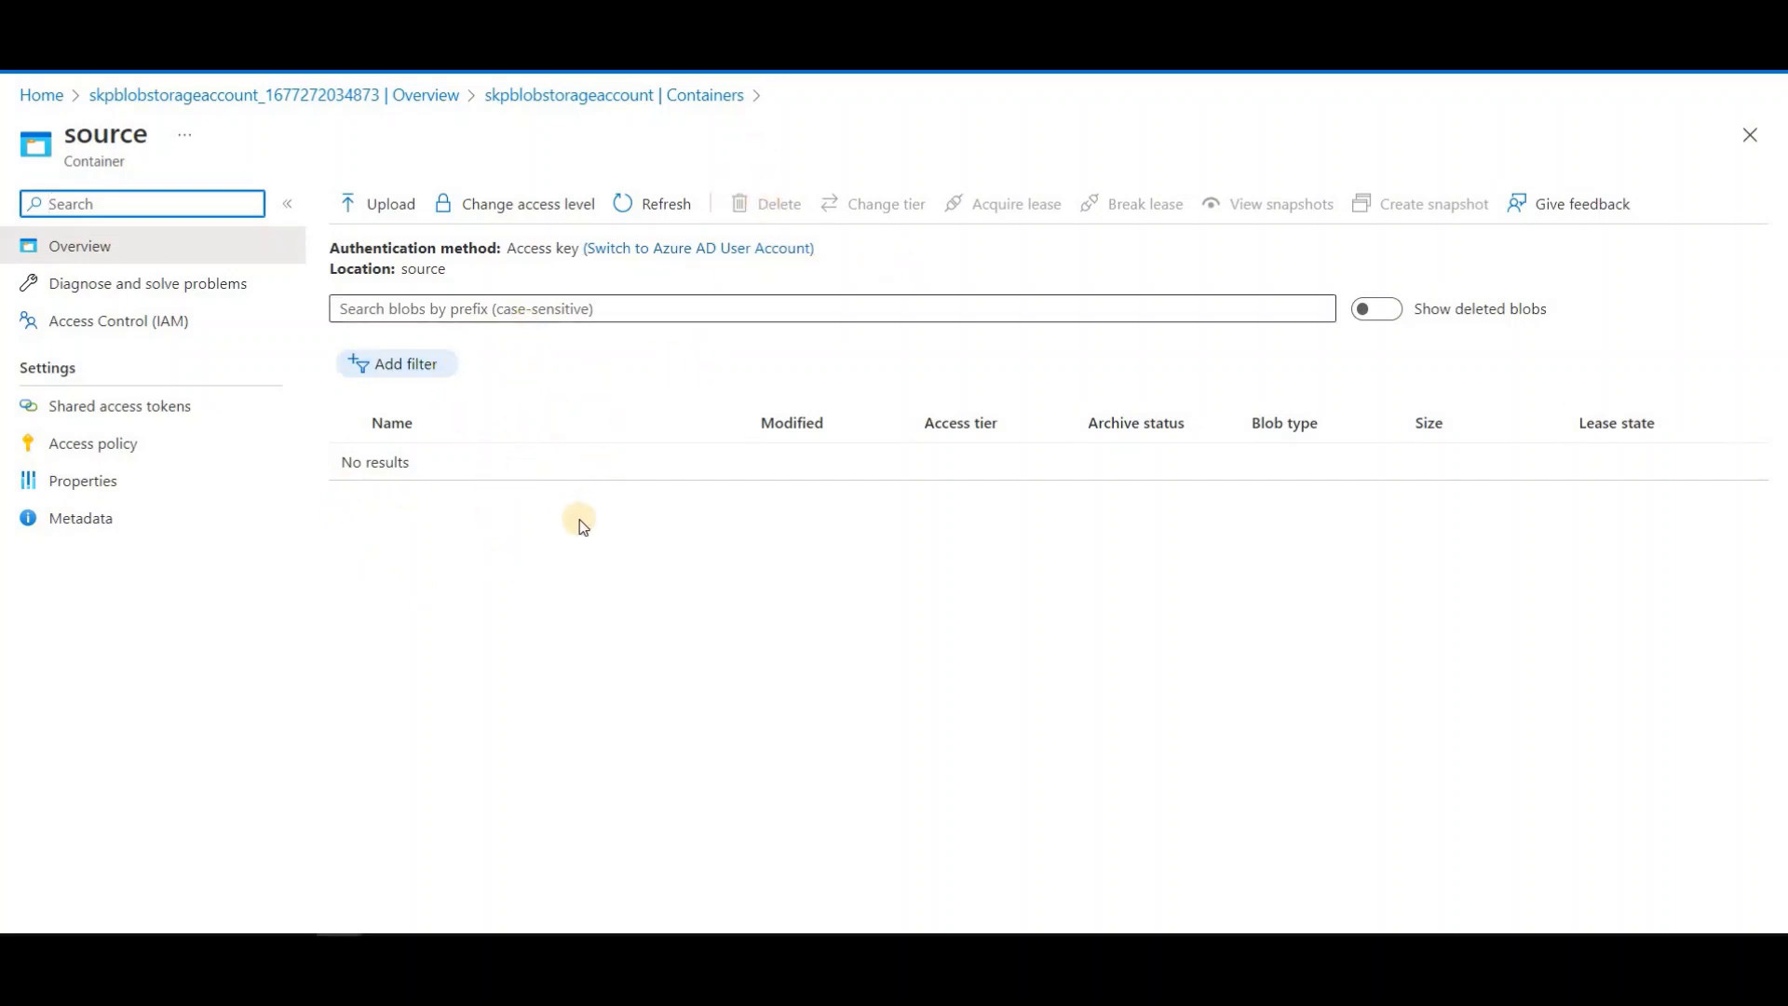
pyautogui.doubleClick(105, 134)
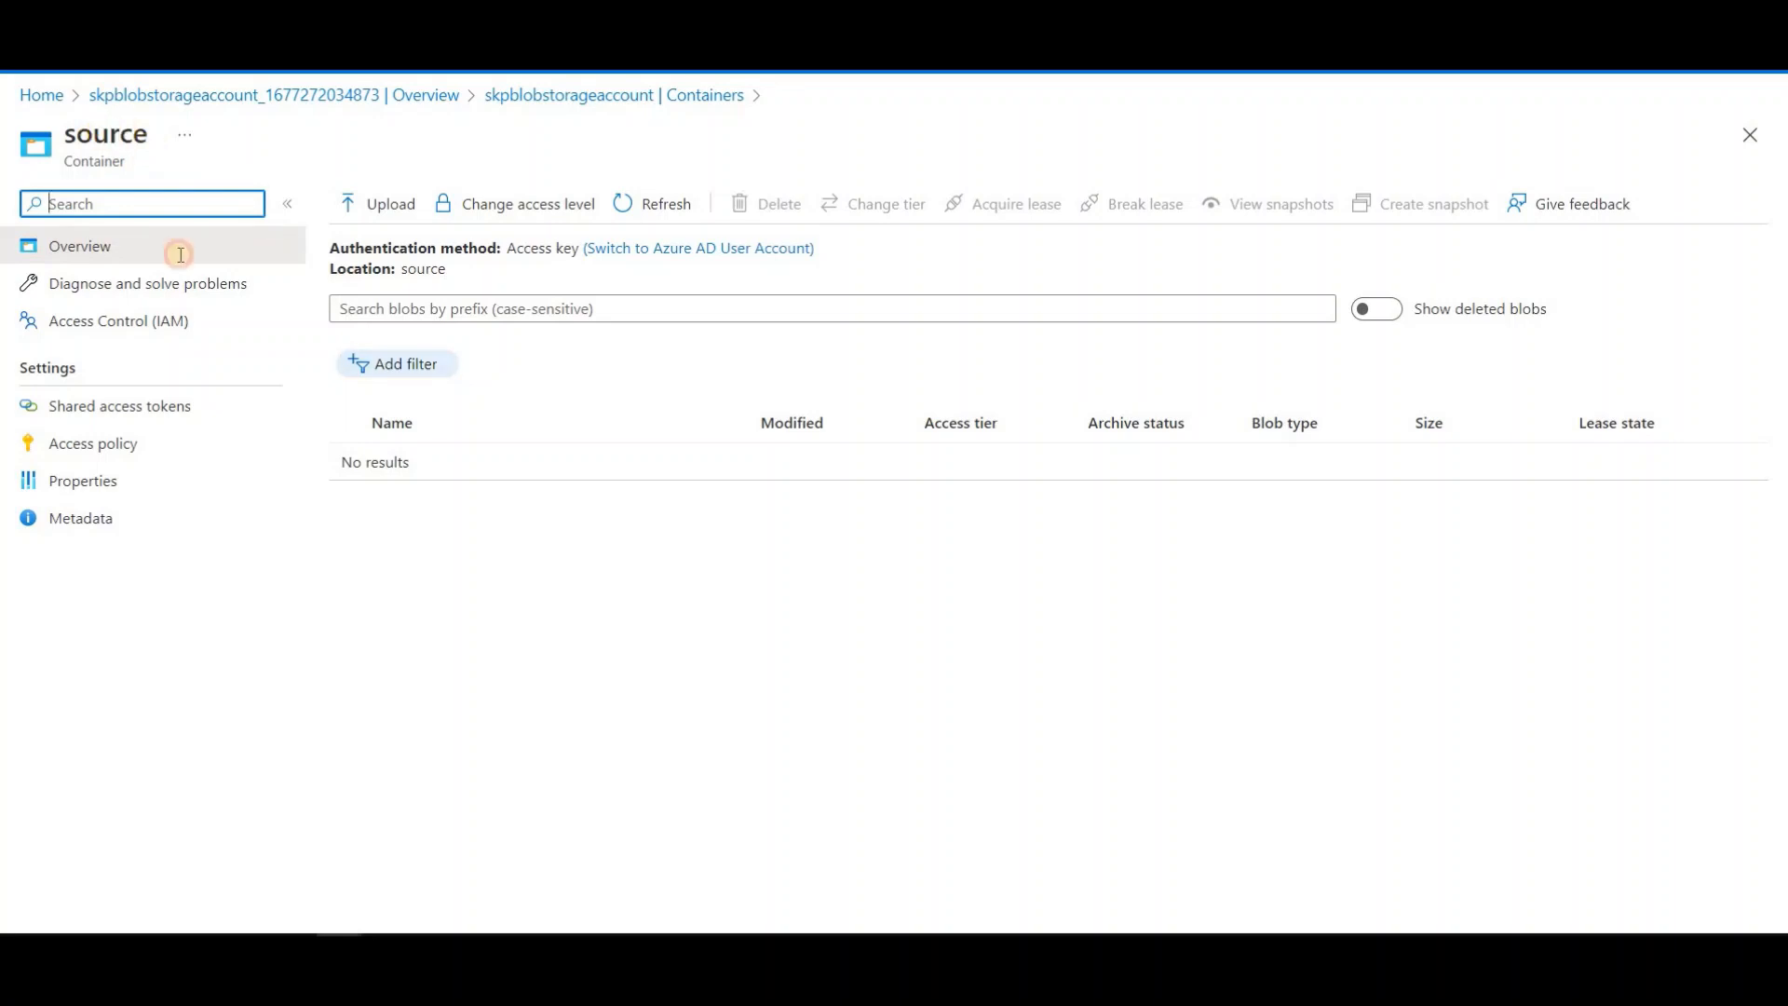
pyautogui.click(470, 519)
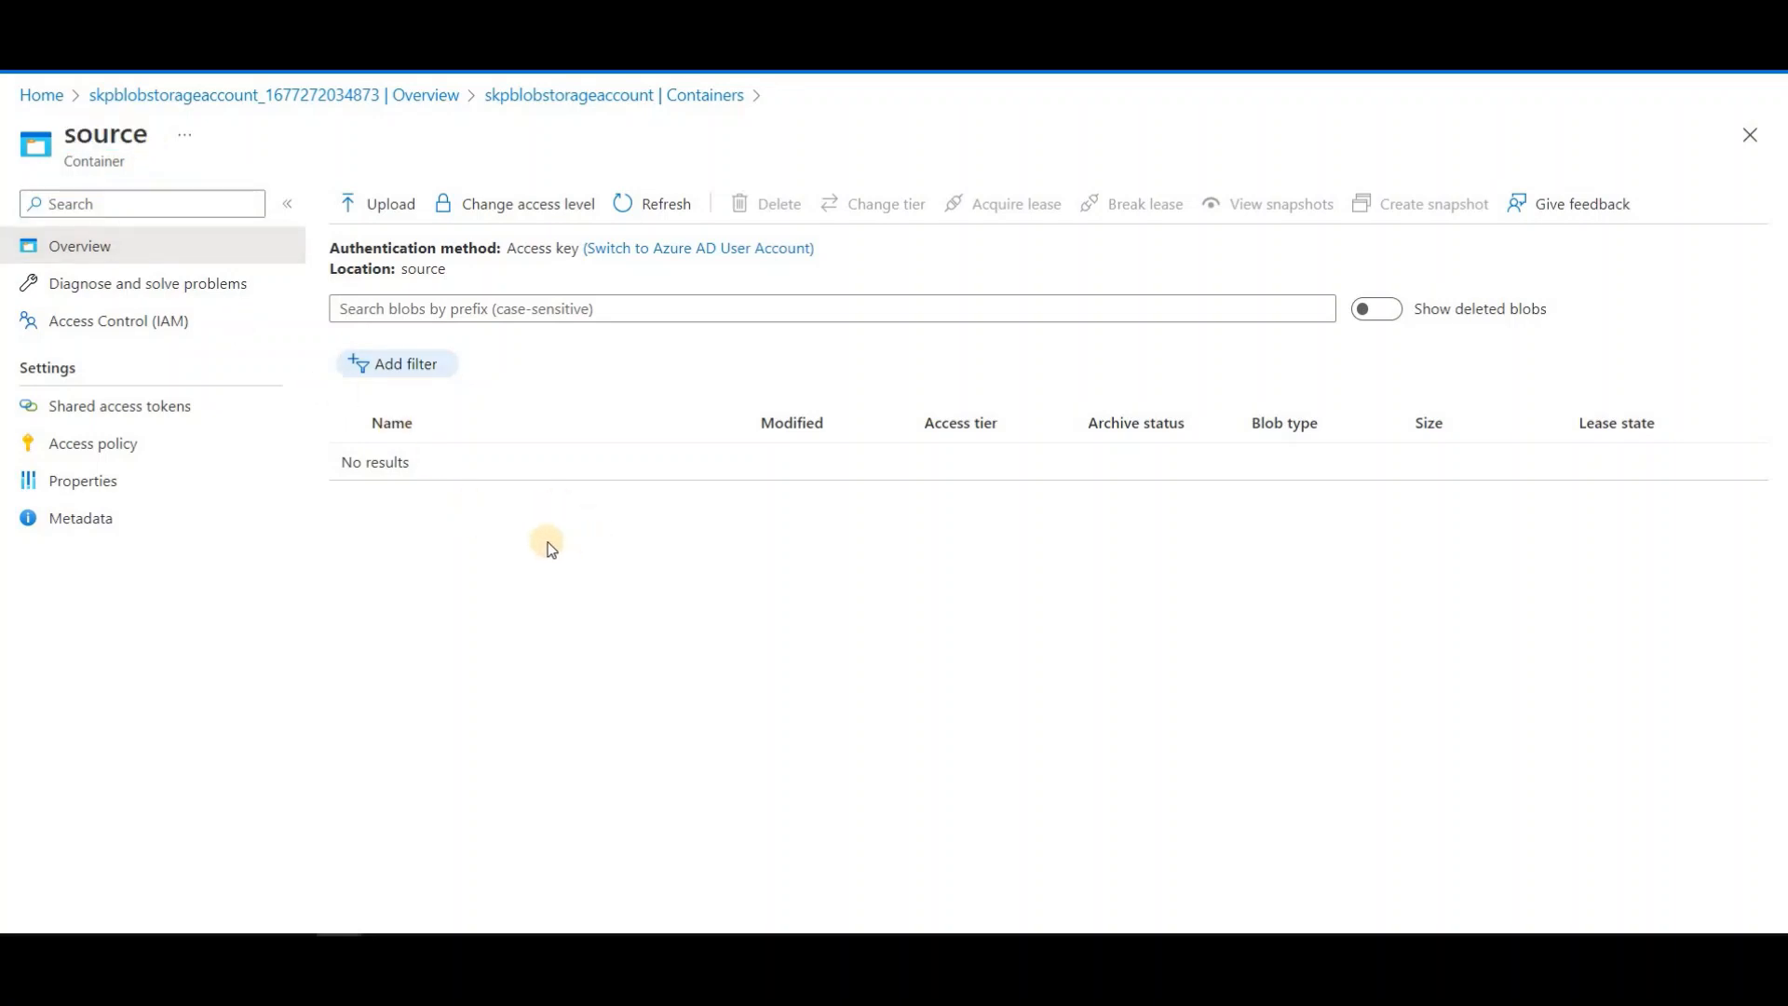
# - Try to upload all ten text files from the local folder to the source container
pyautogui.click(378, 206)
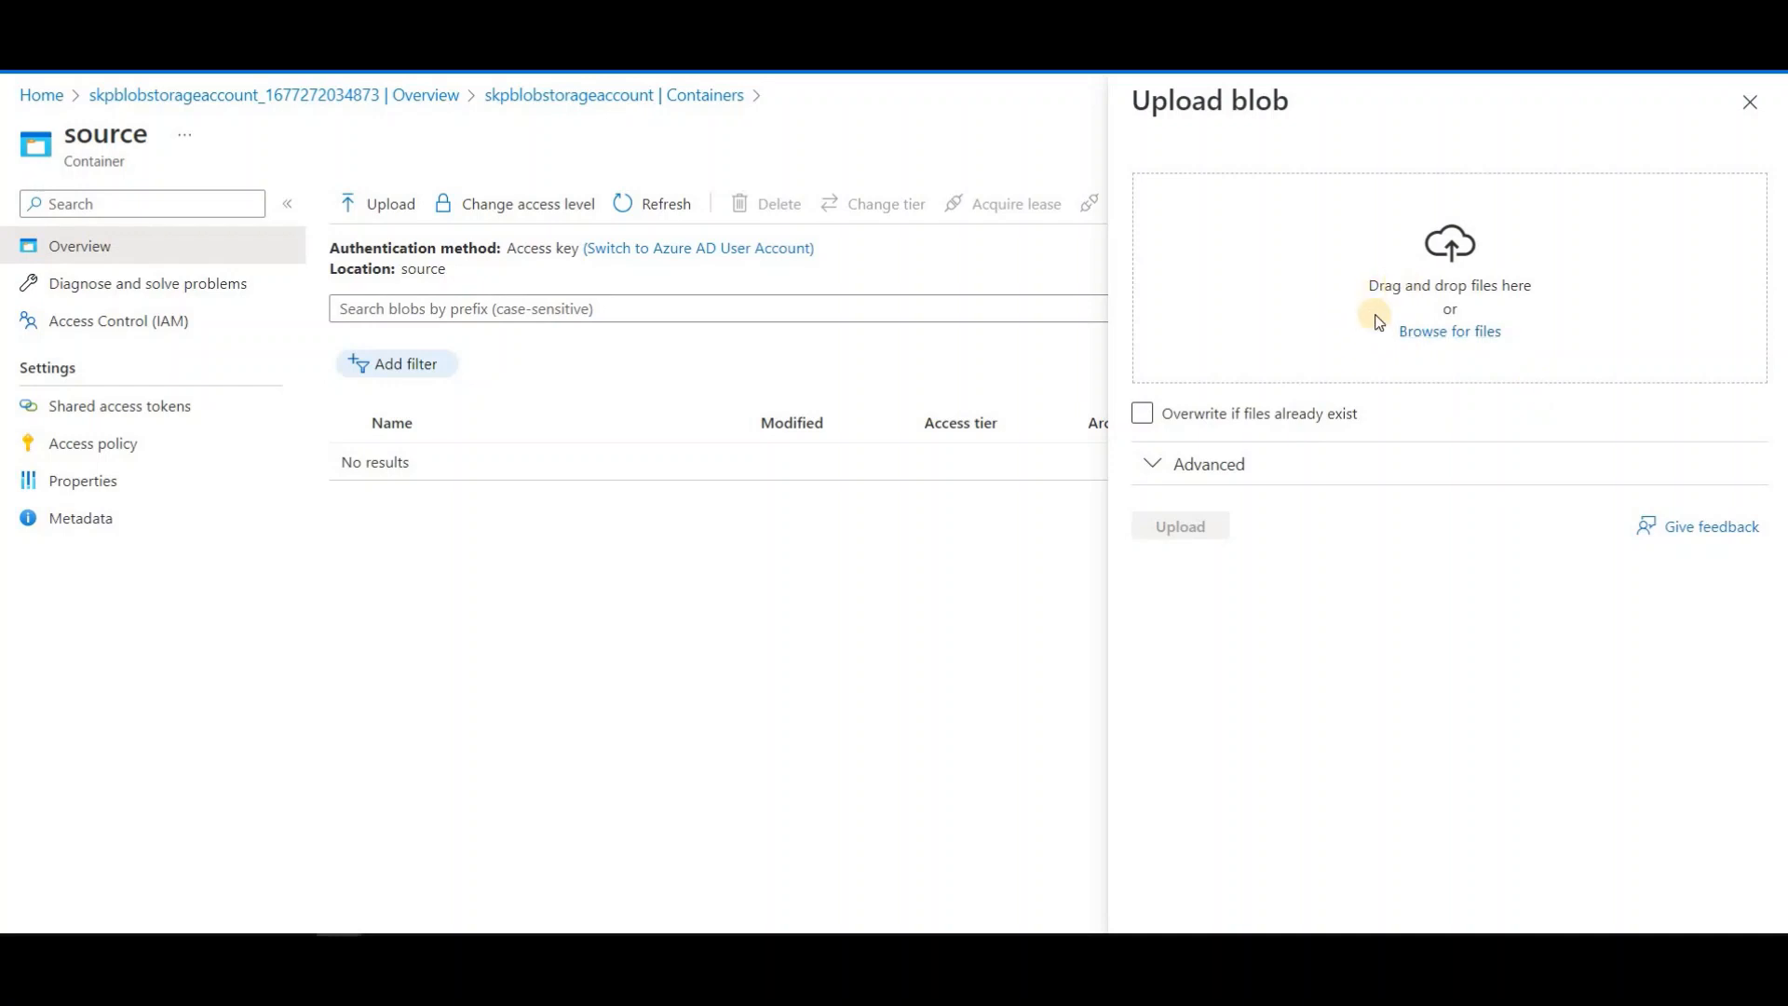
pyautogui.click(1460, 333)
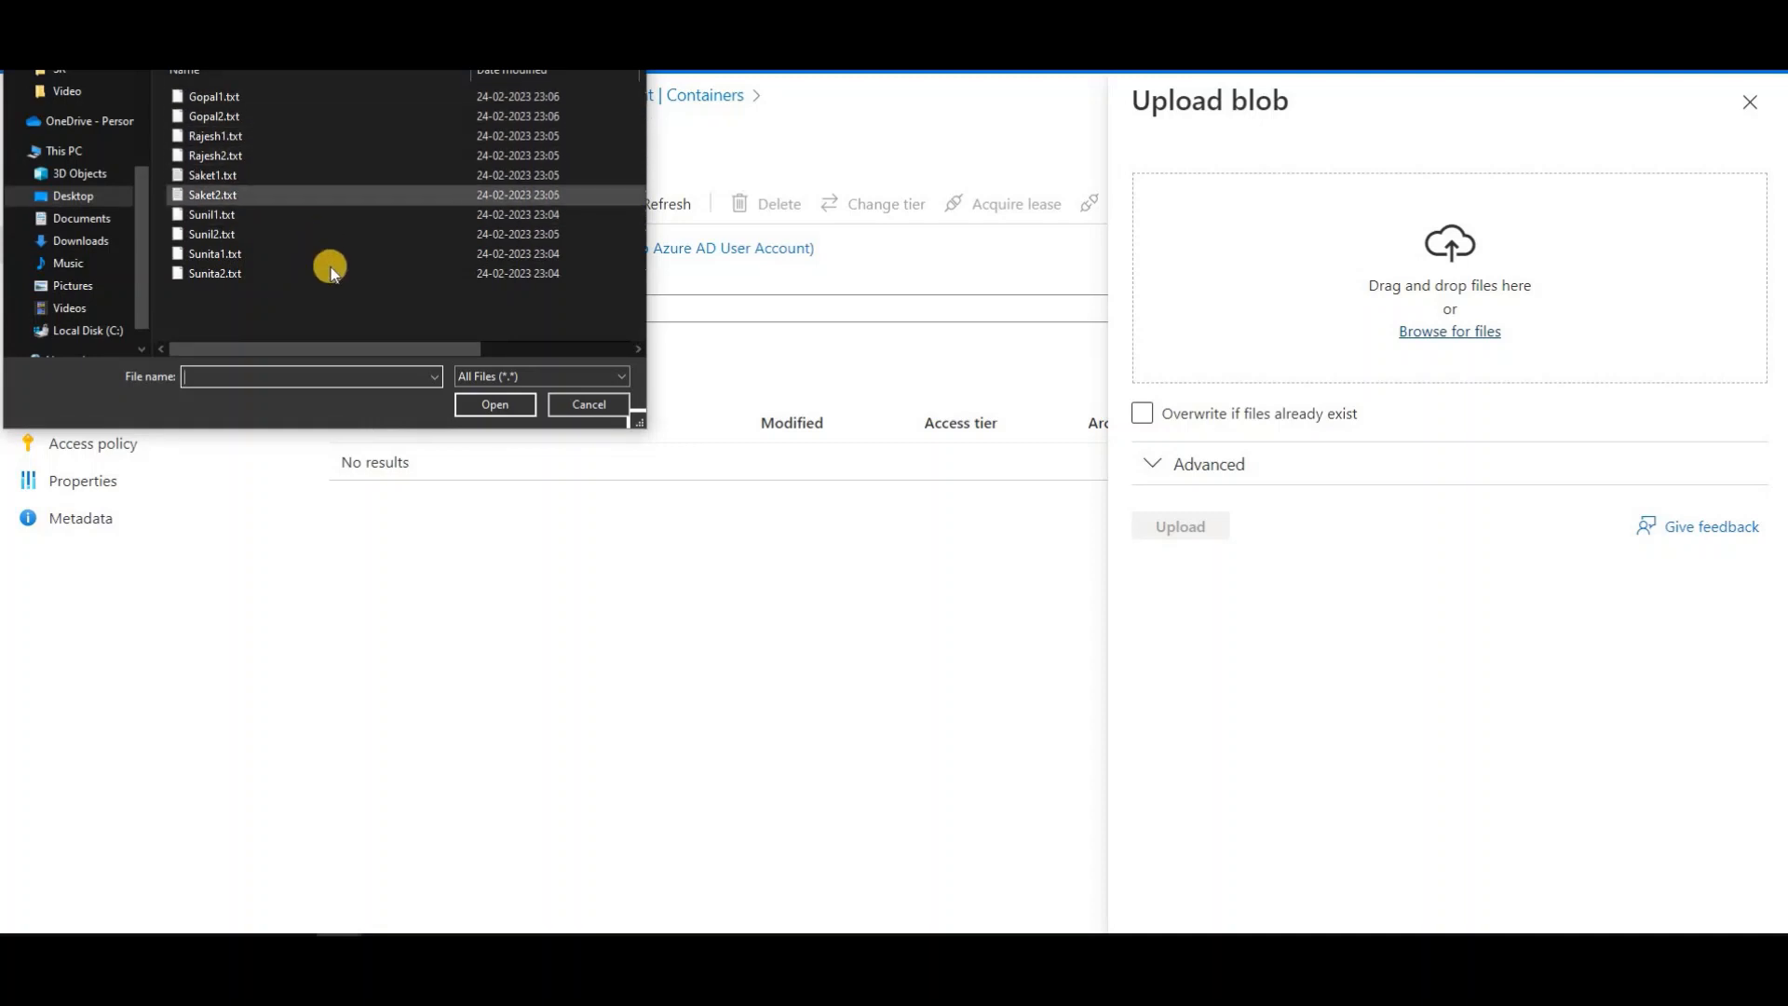
pyautogui.moveTo(350, 315); pyautogui.dragTo(167, 76)
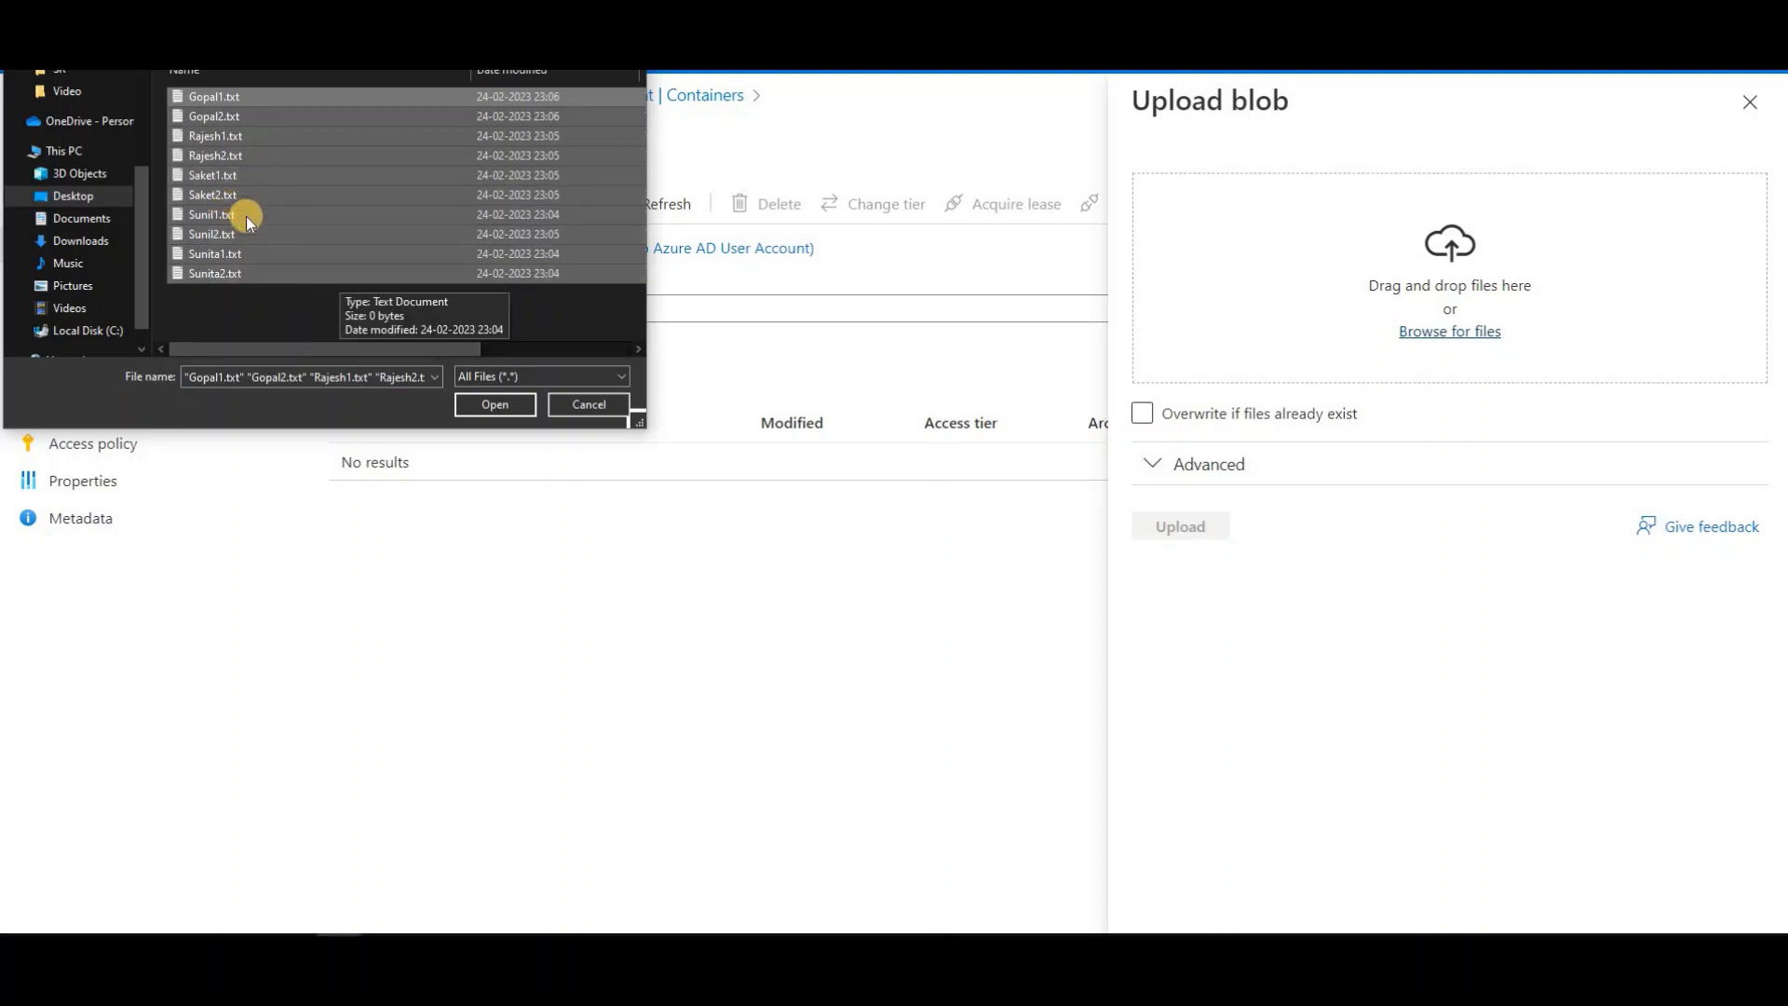
pyautogui.click(477, 404)
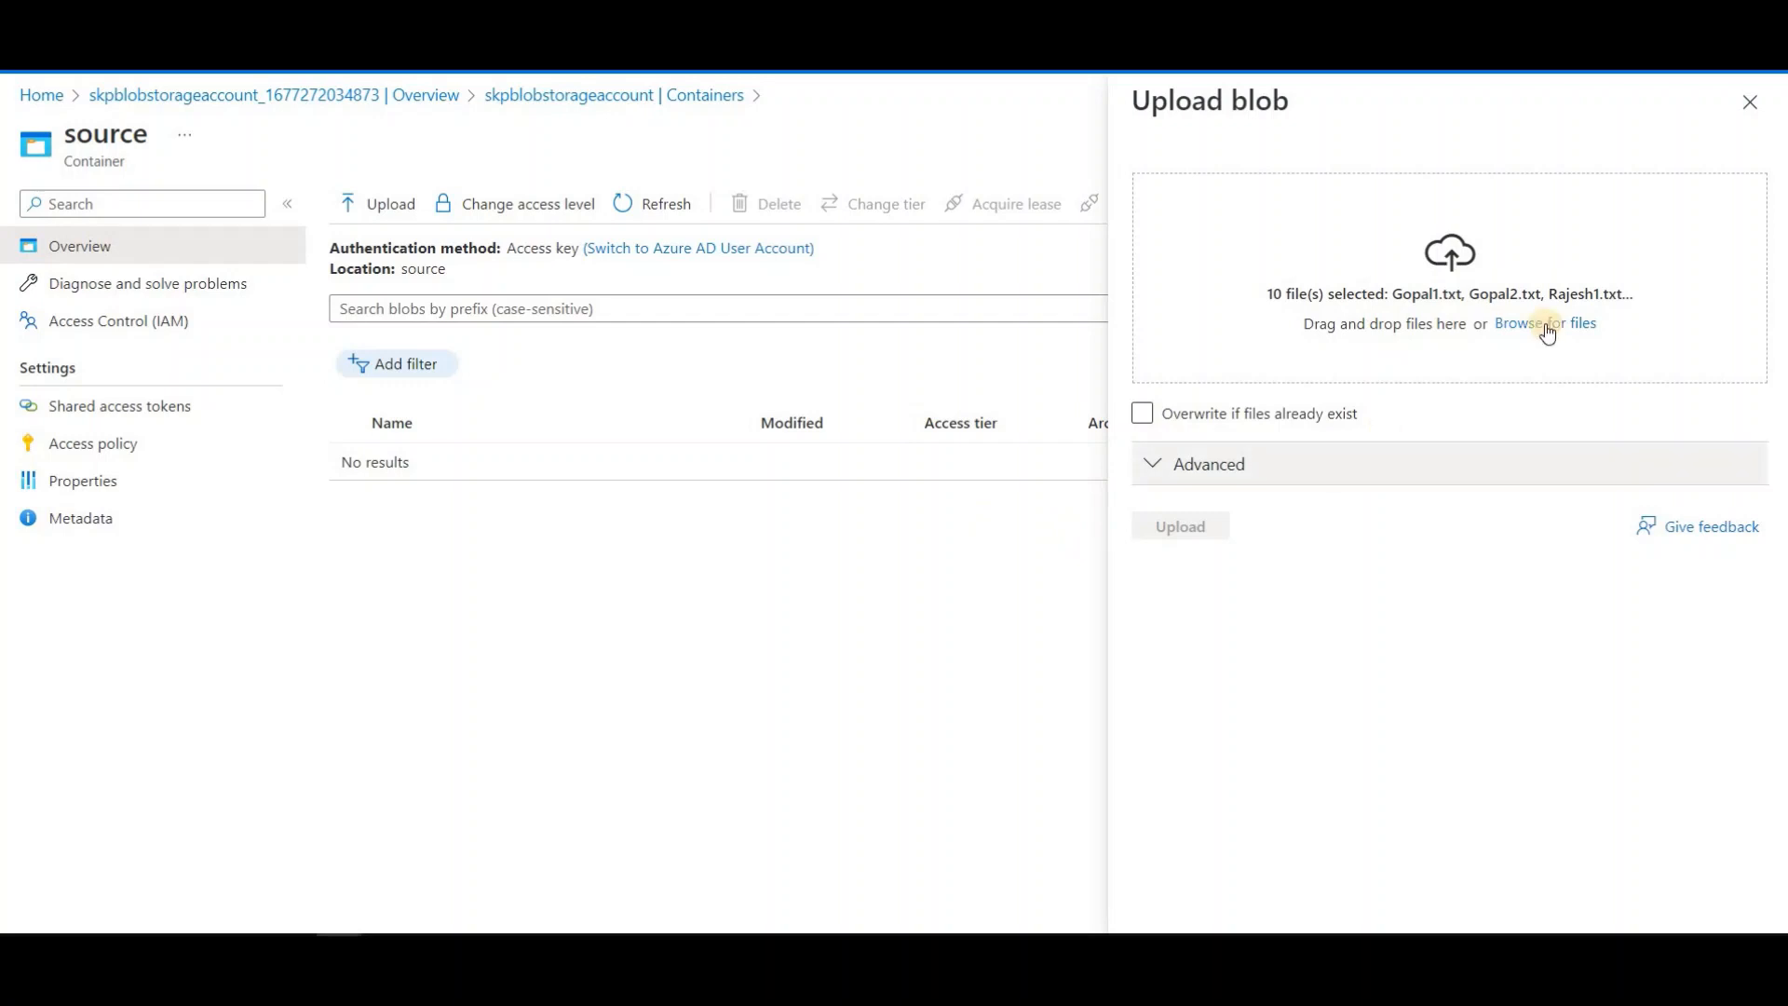
pyautogui.click(1327, 416)
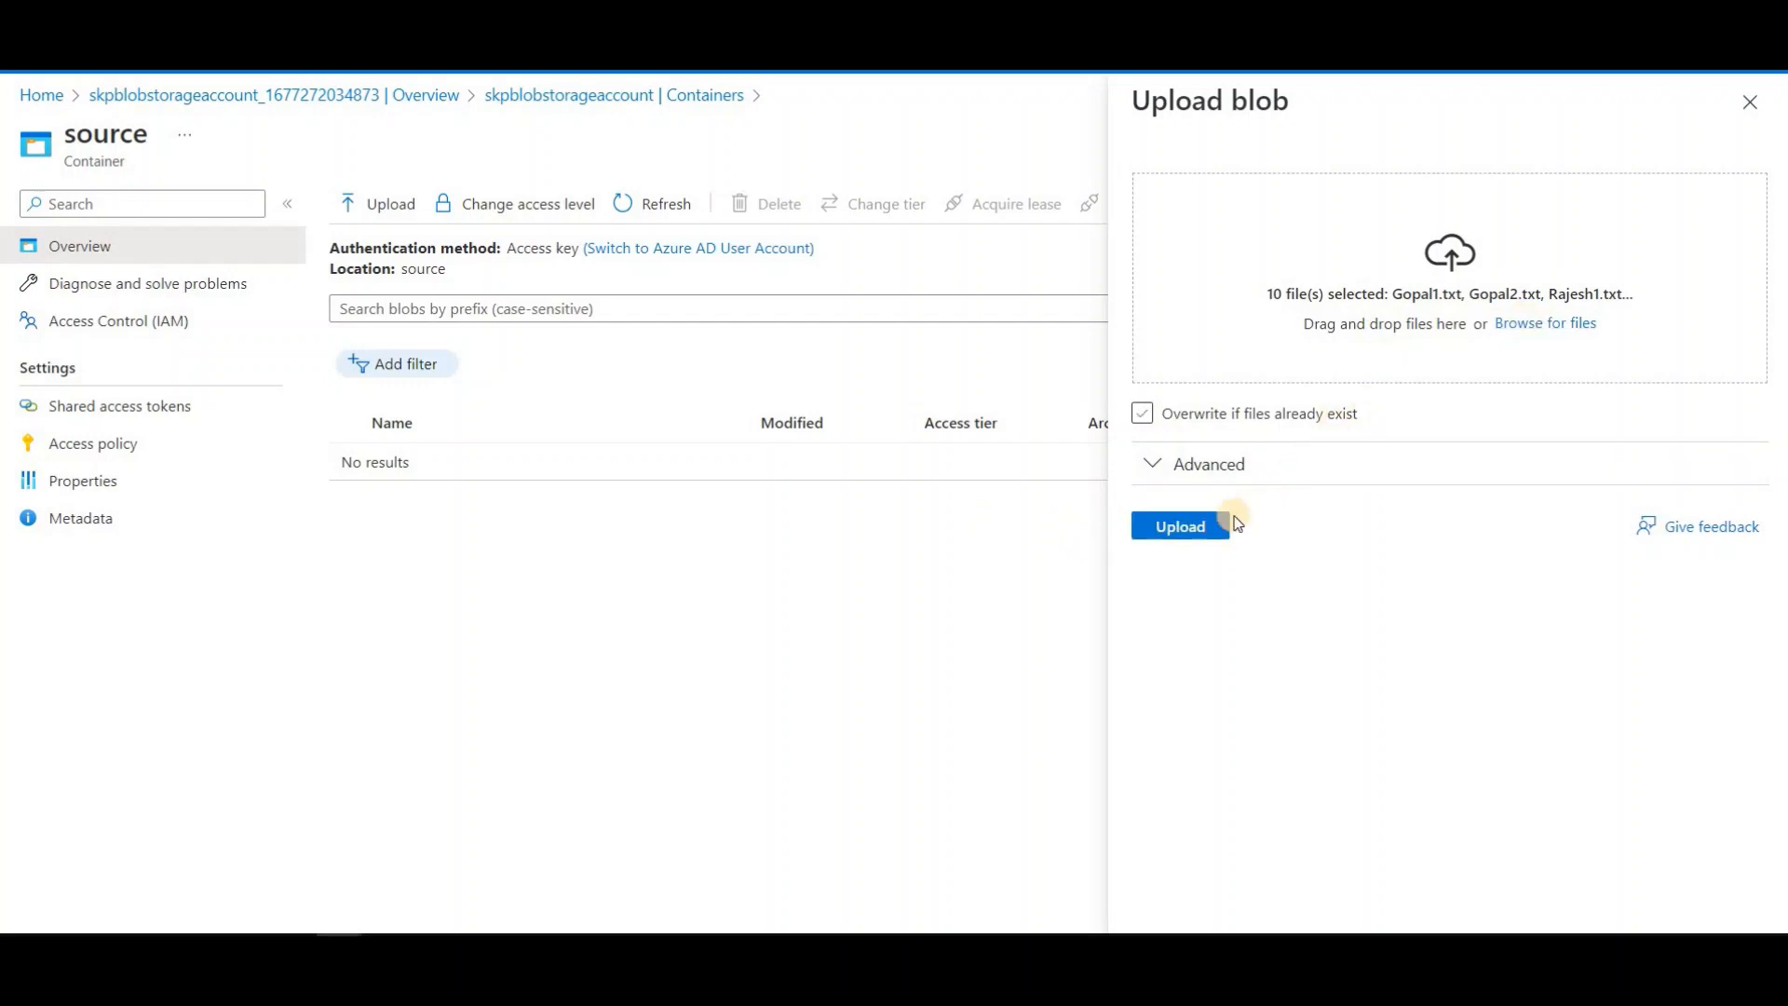
pyautogui.click(1179, 527)
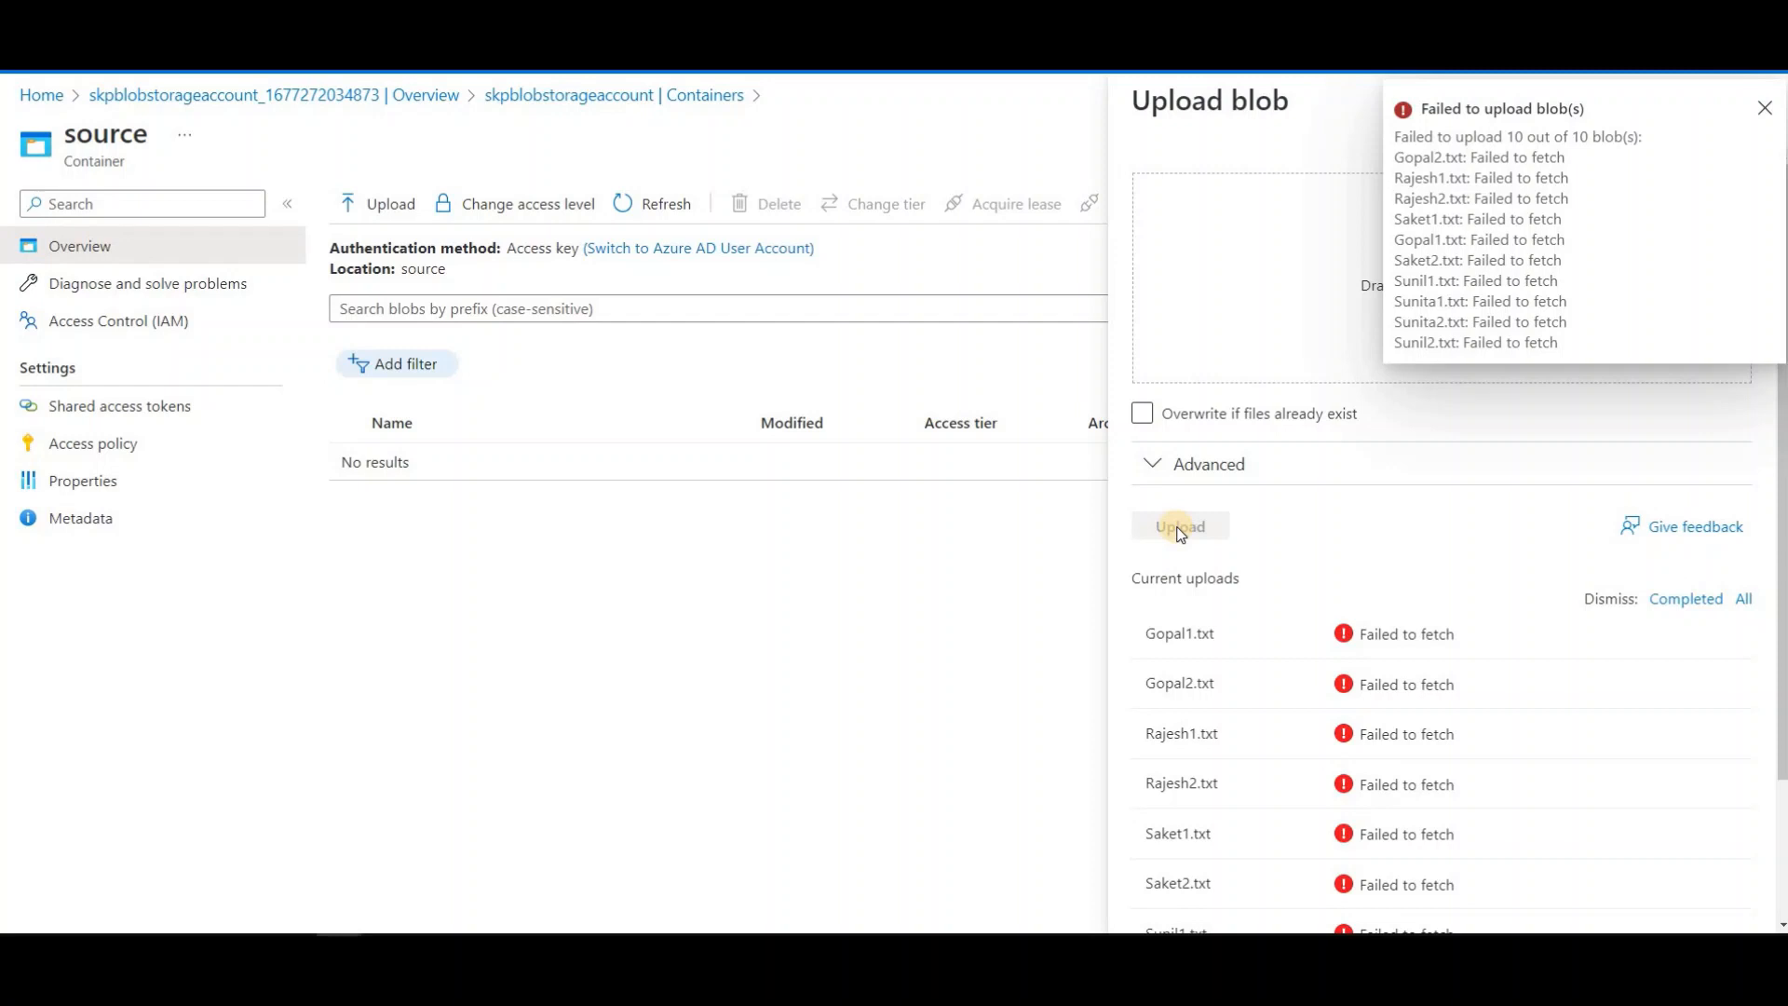
pyautogui.click(680, 454)
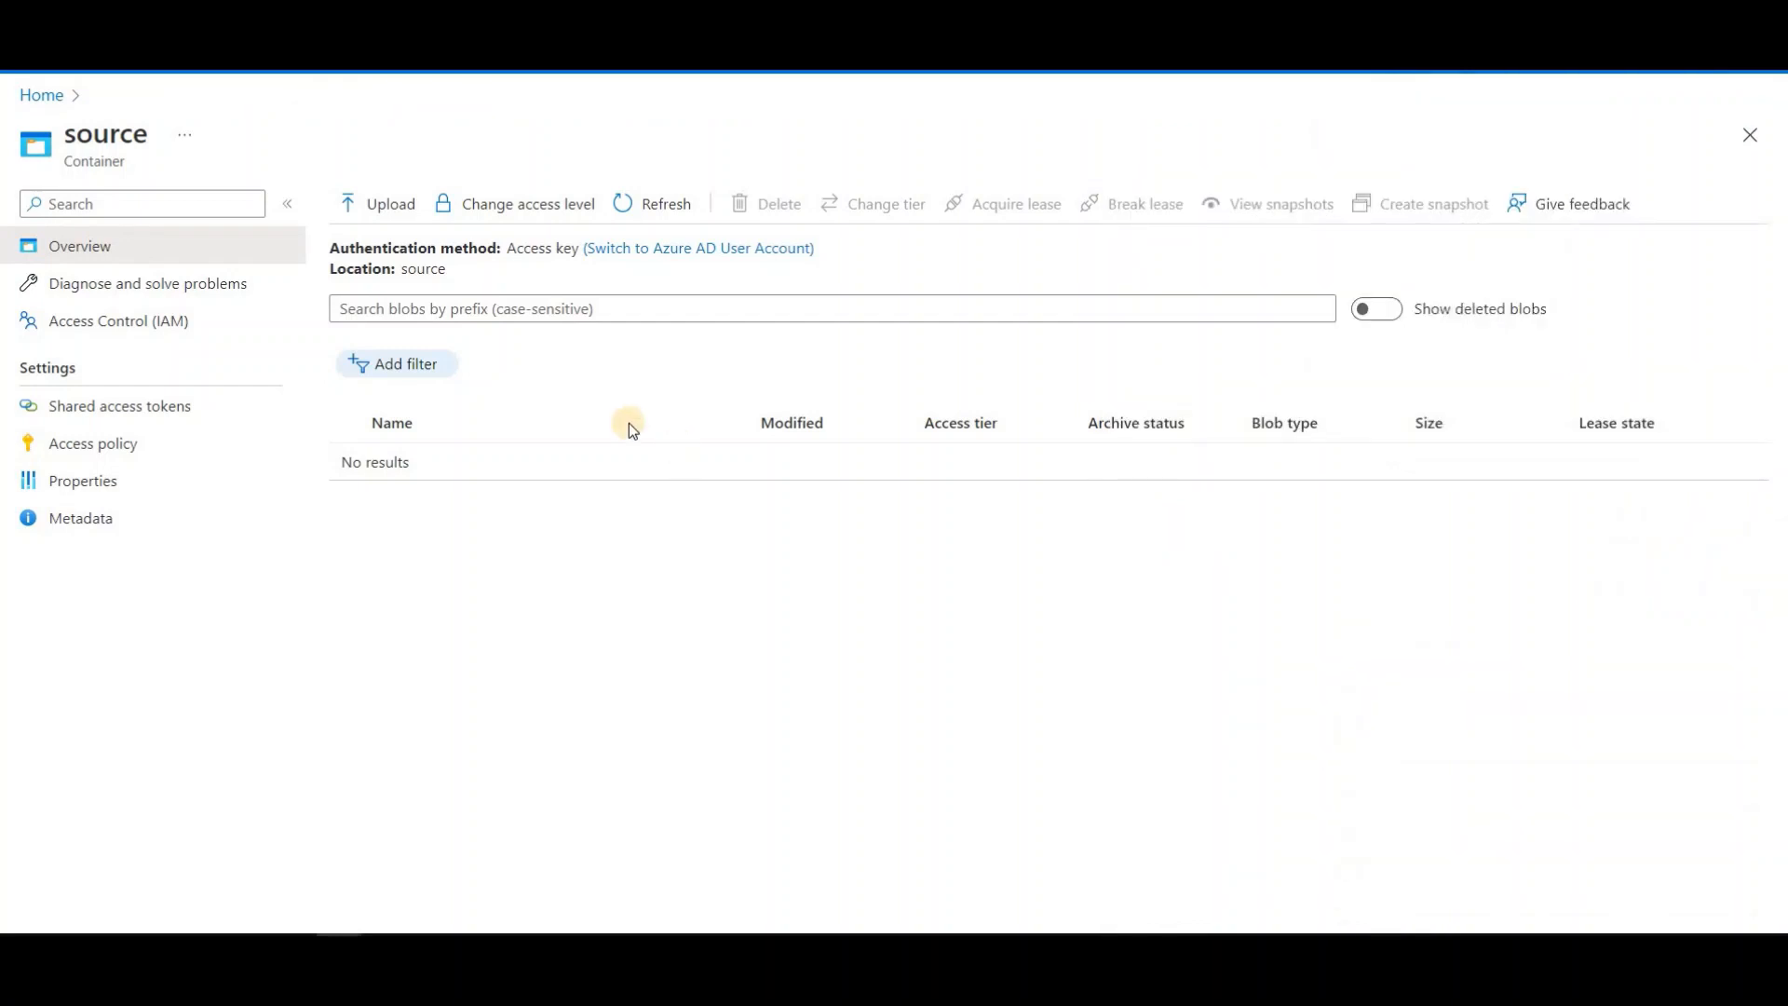
# - Upload all ten local text files to the source container as blobs and check the status of each upload
pyautogui.click(390, 214)
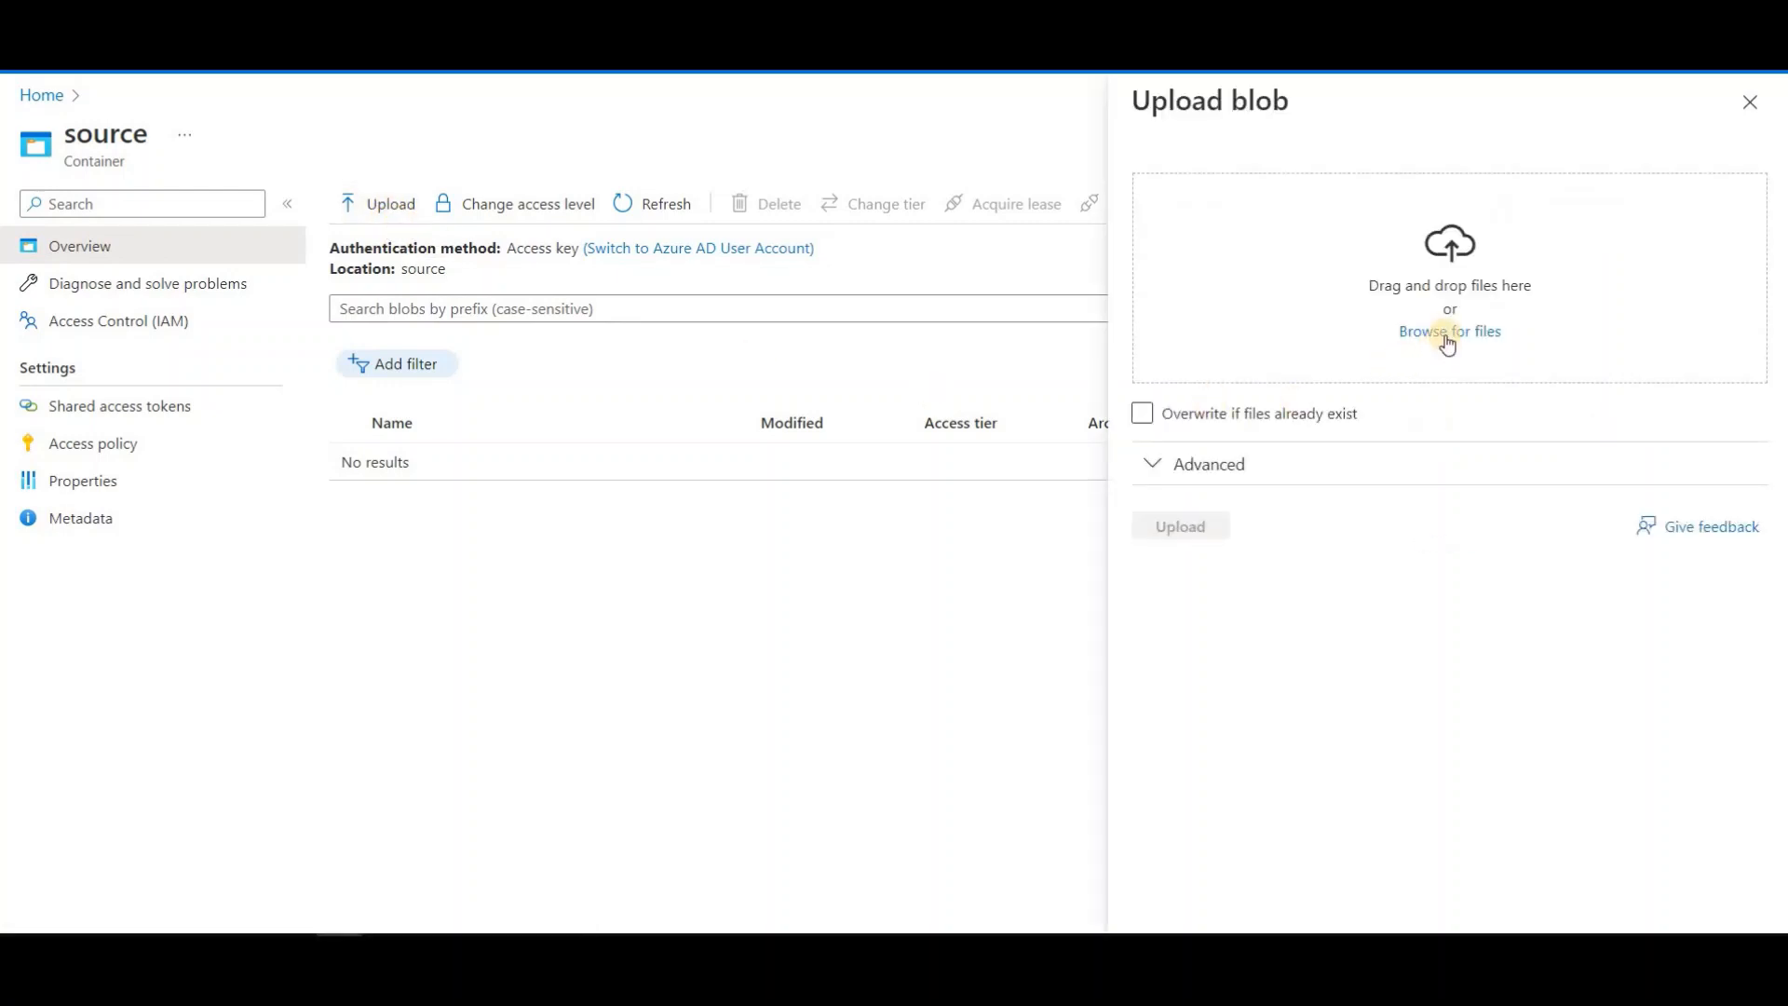
pyautogui.click(1449, 333)
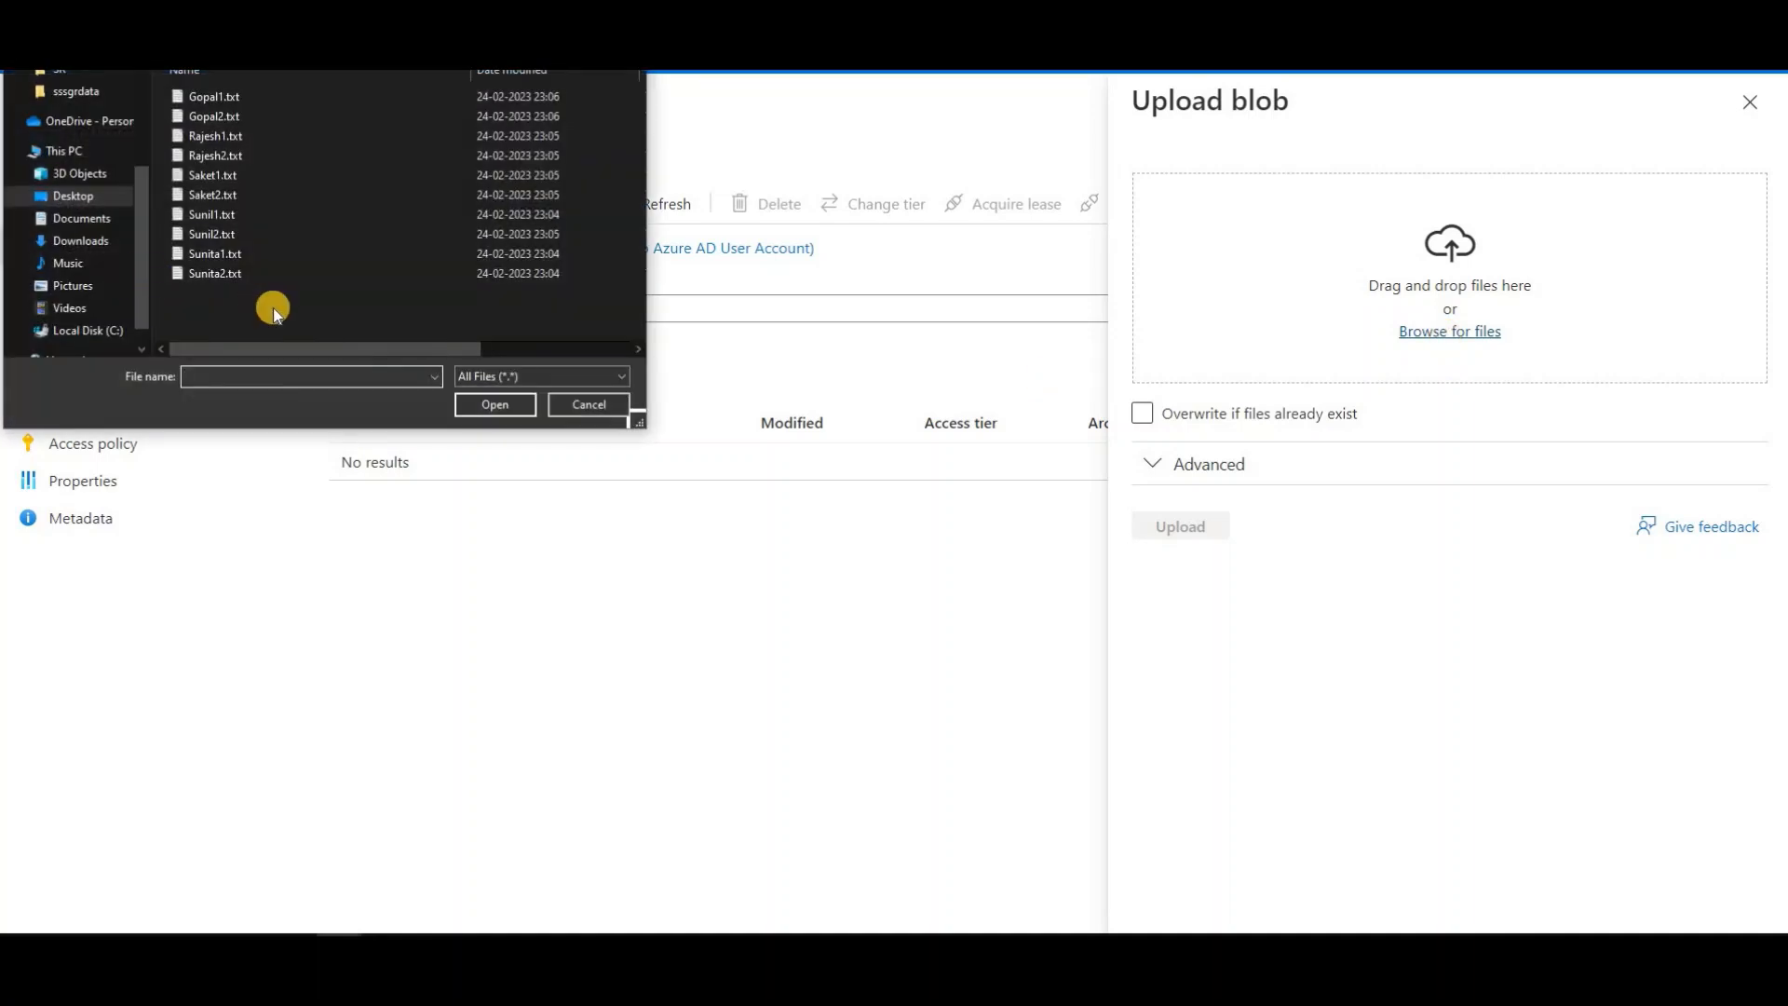
pyautogui.moveTo(271, 307); pyautogui.dragTo(206, 249)
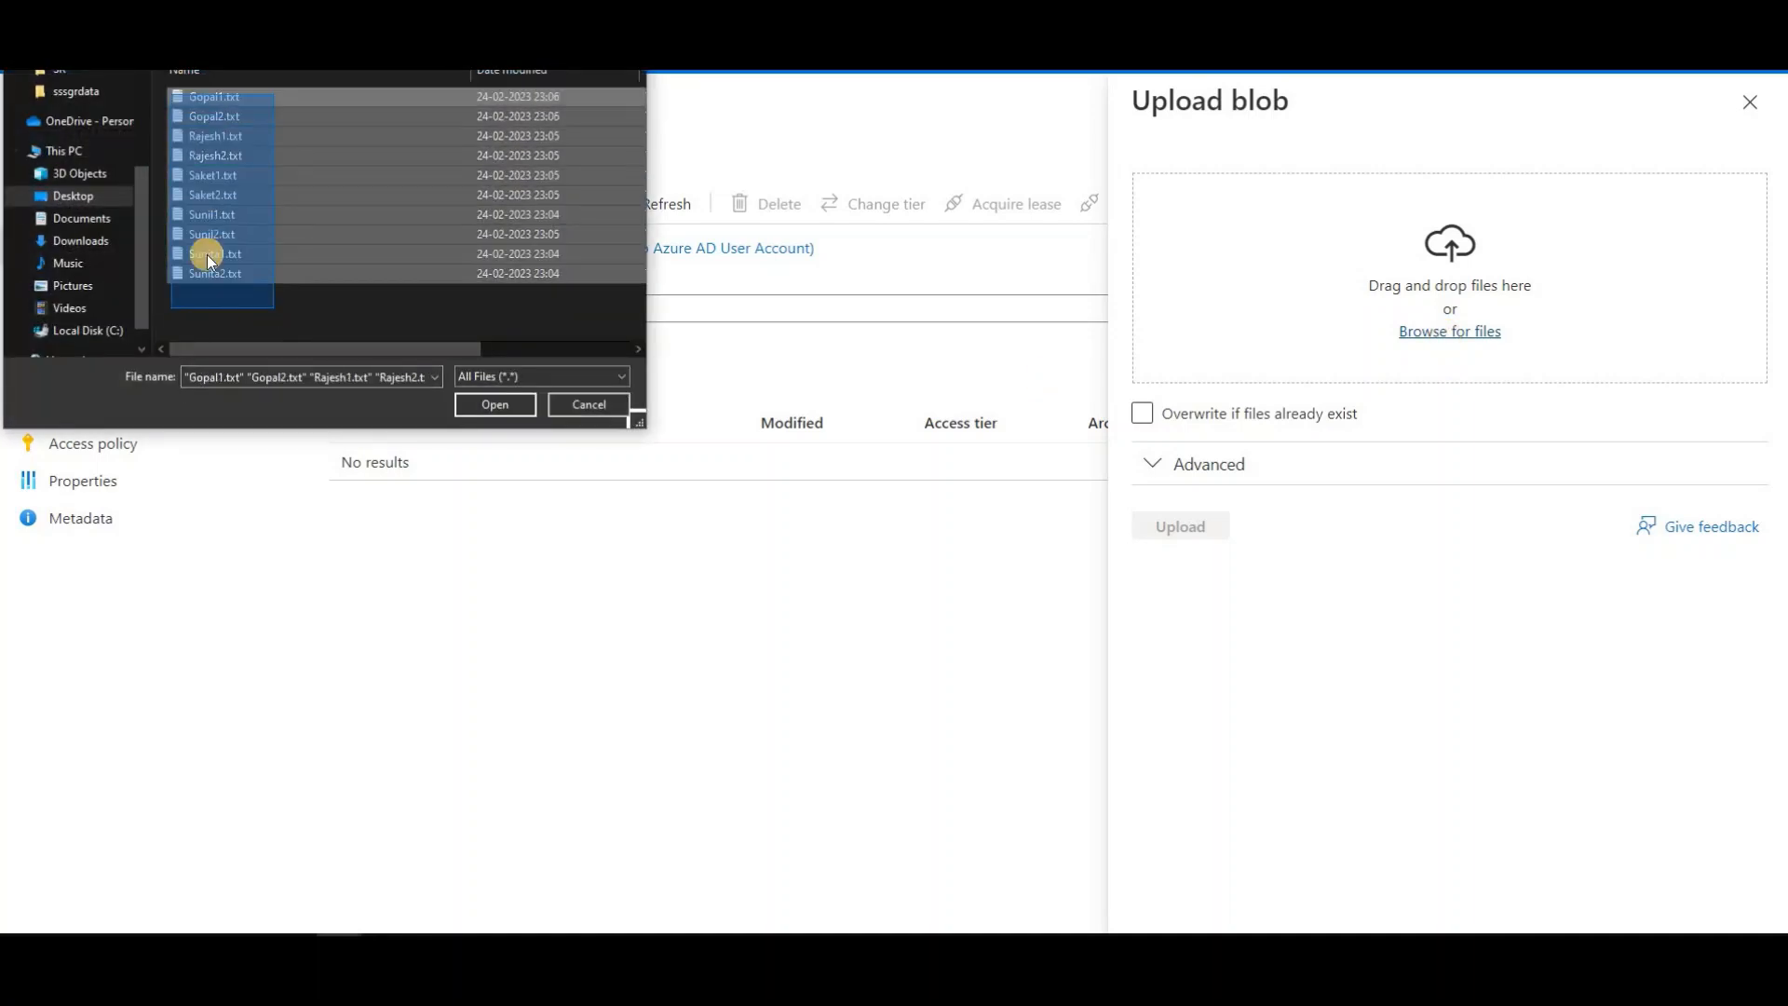
pyautogui.click(488, 405)
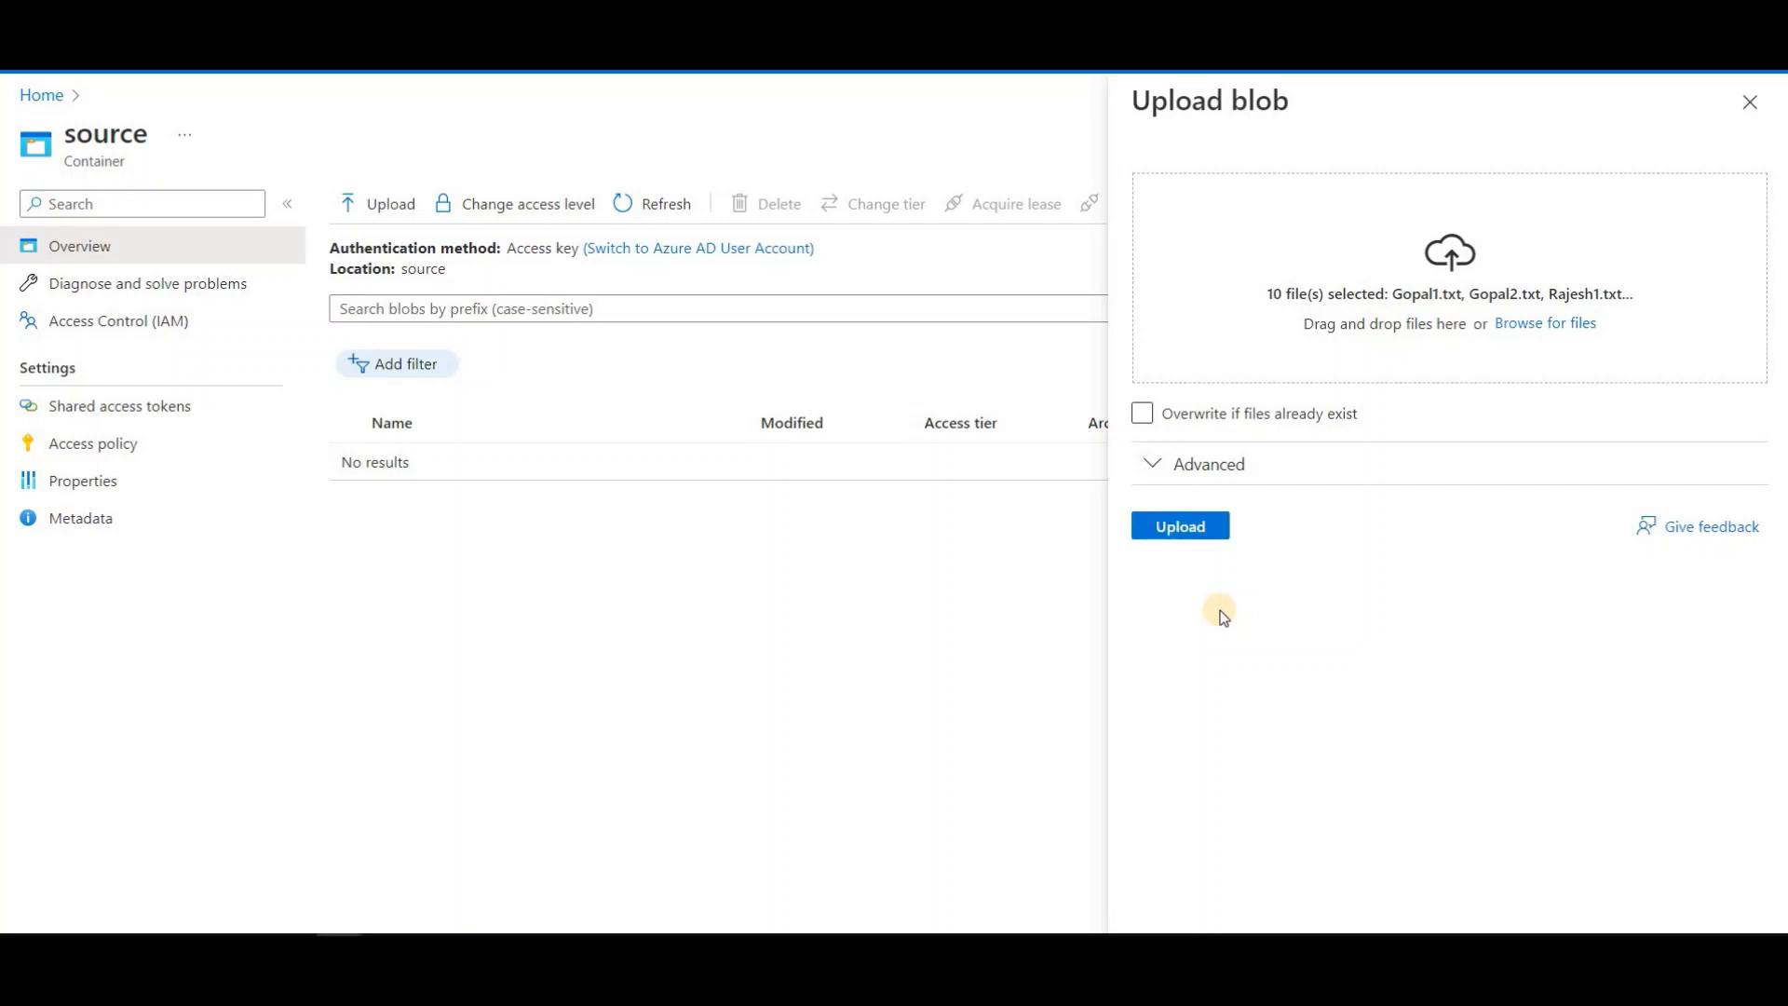
pyautogui.click(1182, 527)
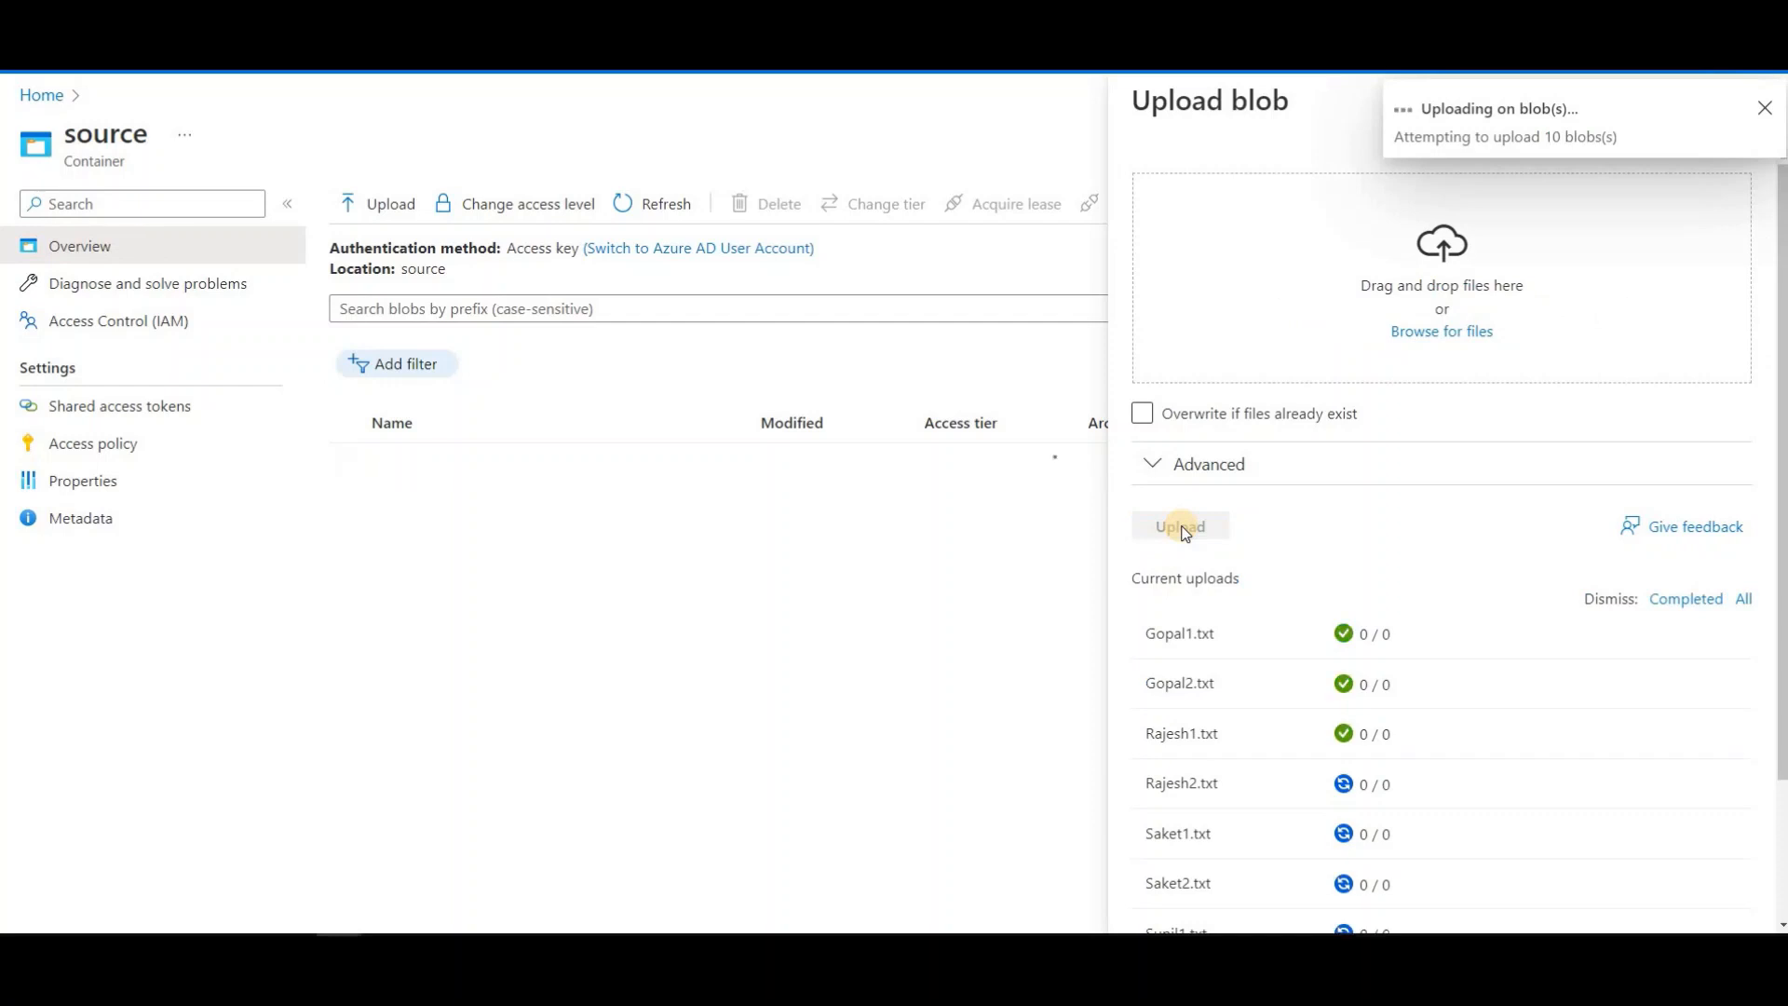
pyautogui.scroll(-2, 1380, 702)
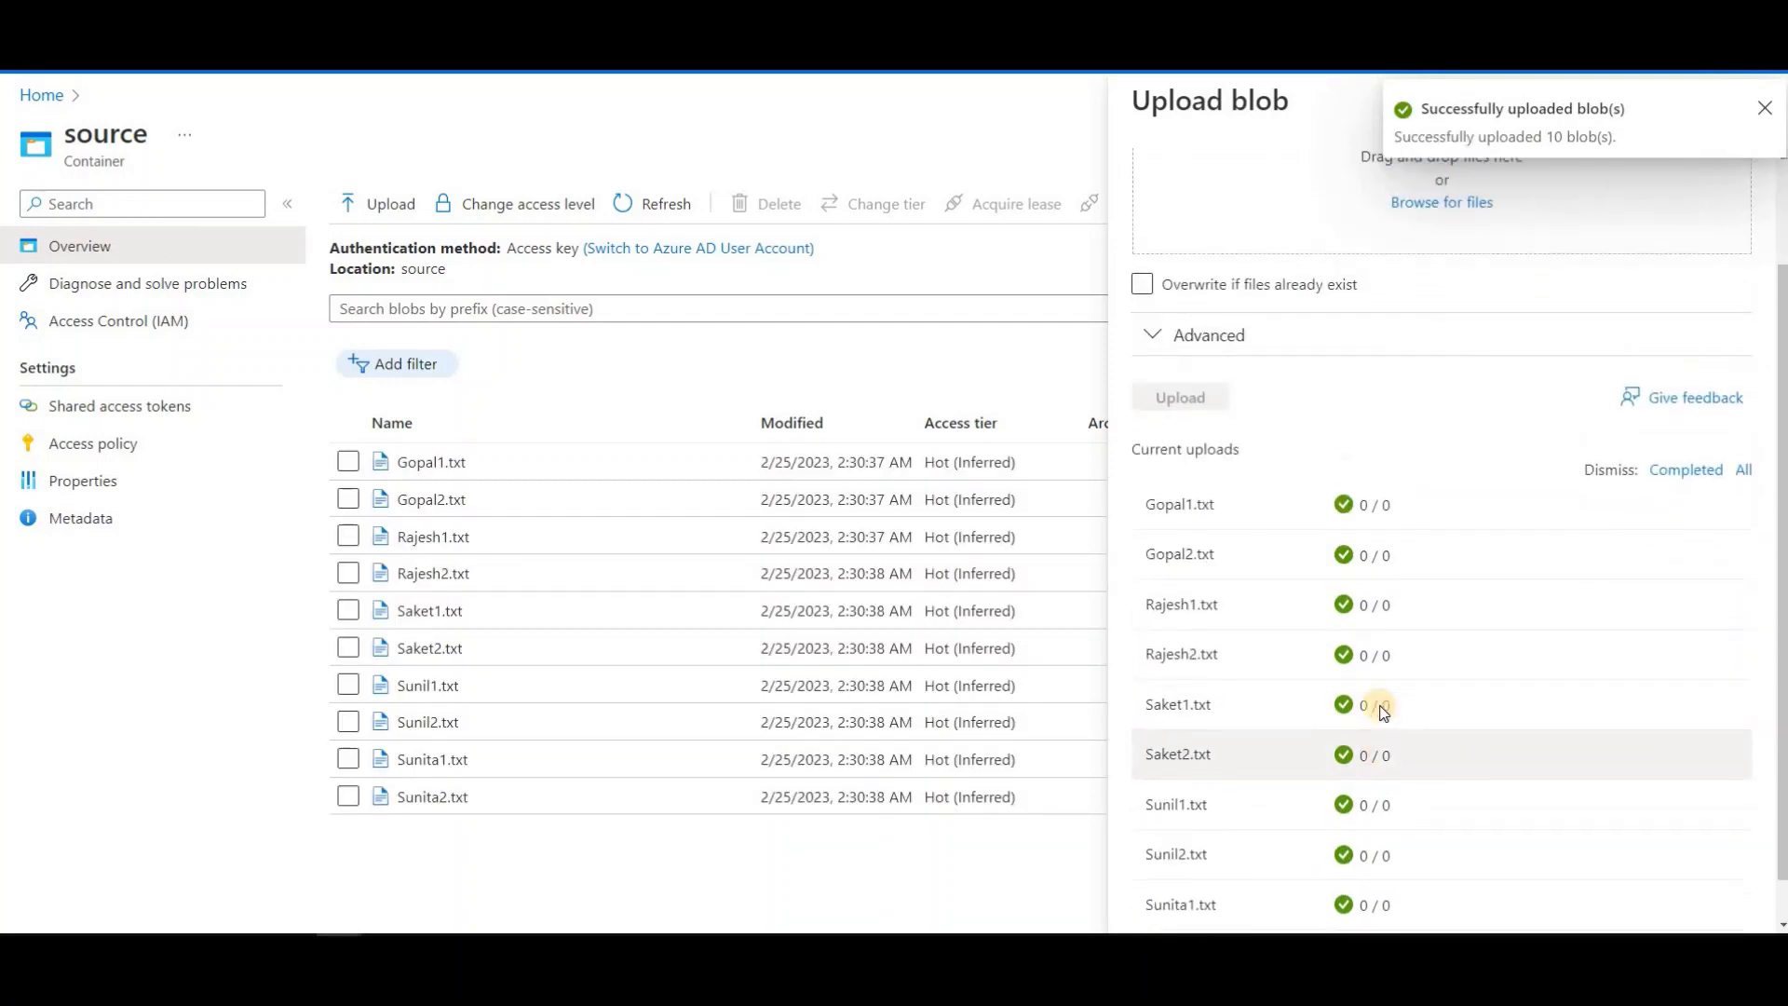
pyautogui.scroll(2, 1382, 705)
pyautogui.scroll(-2, 1586, 351)
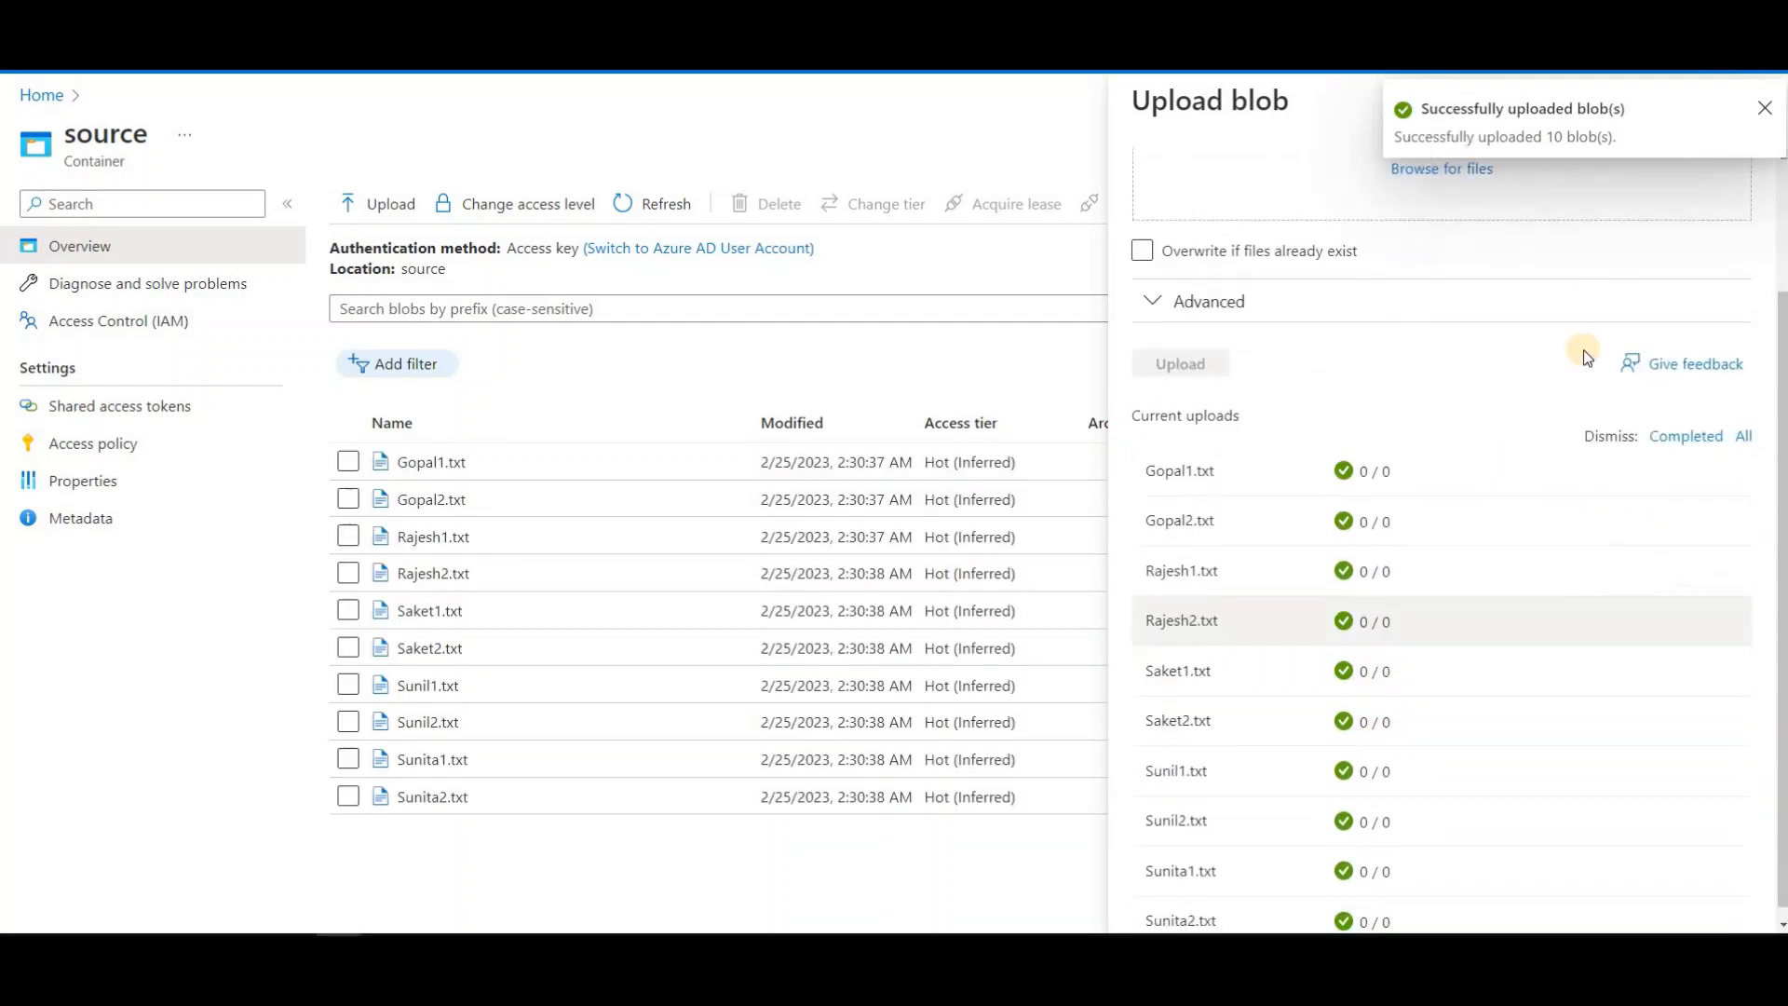
pyautogui.click(1765, 108)
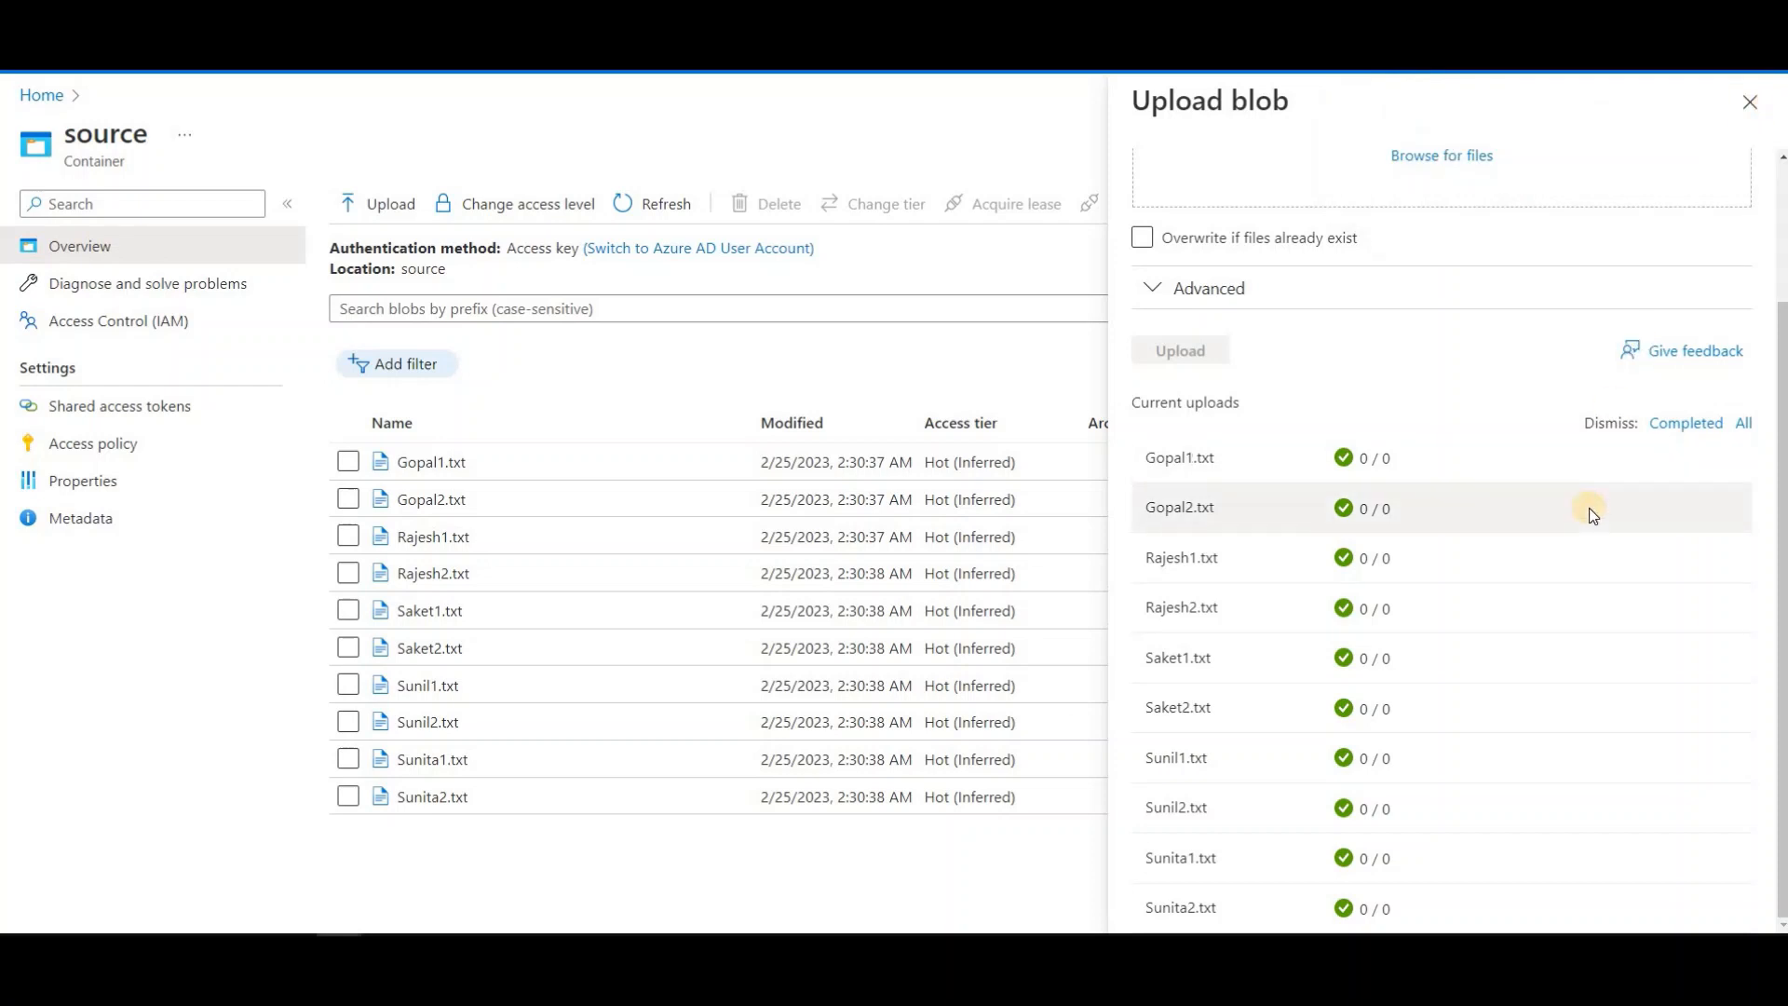
pyautogui.scroll(2, 1501, 689)
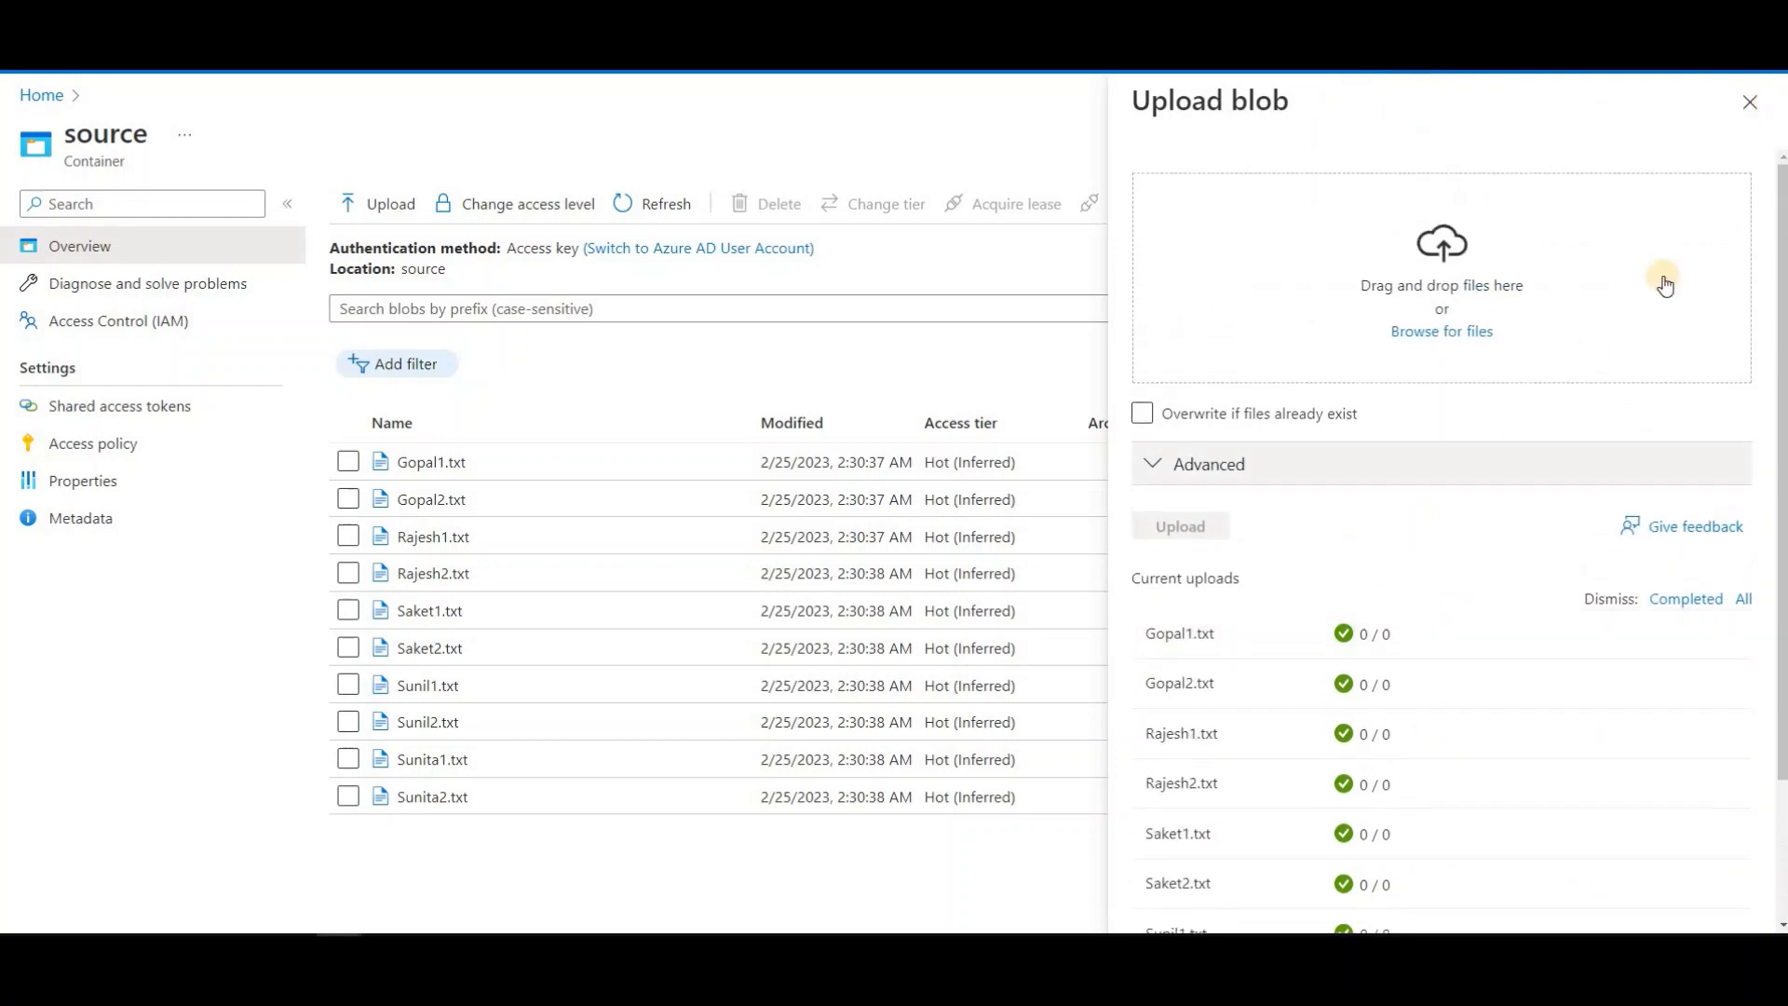
pyautogui.scroll(-2, 1664, 279)
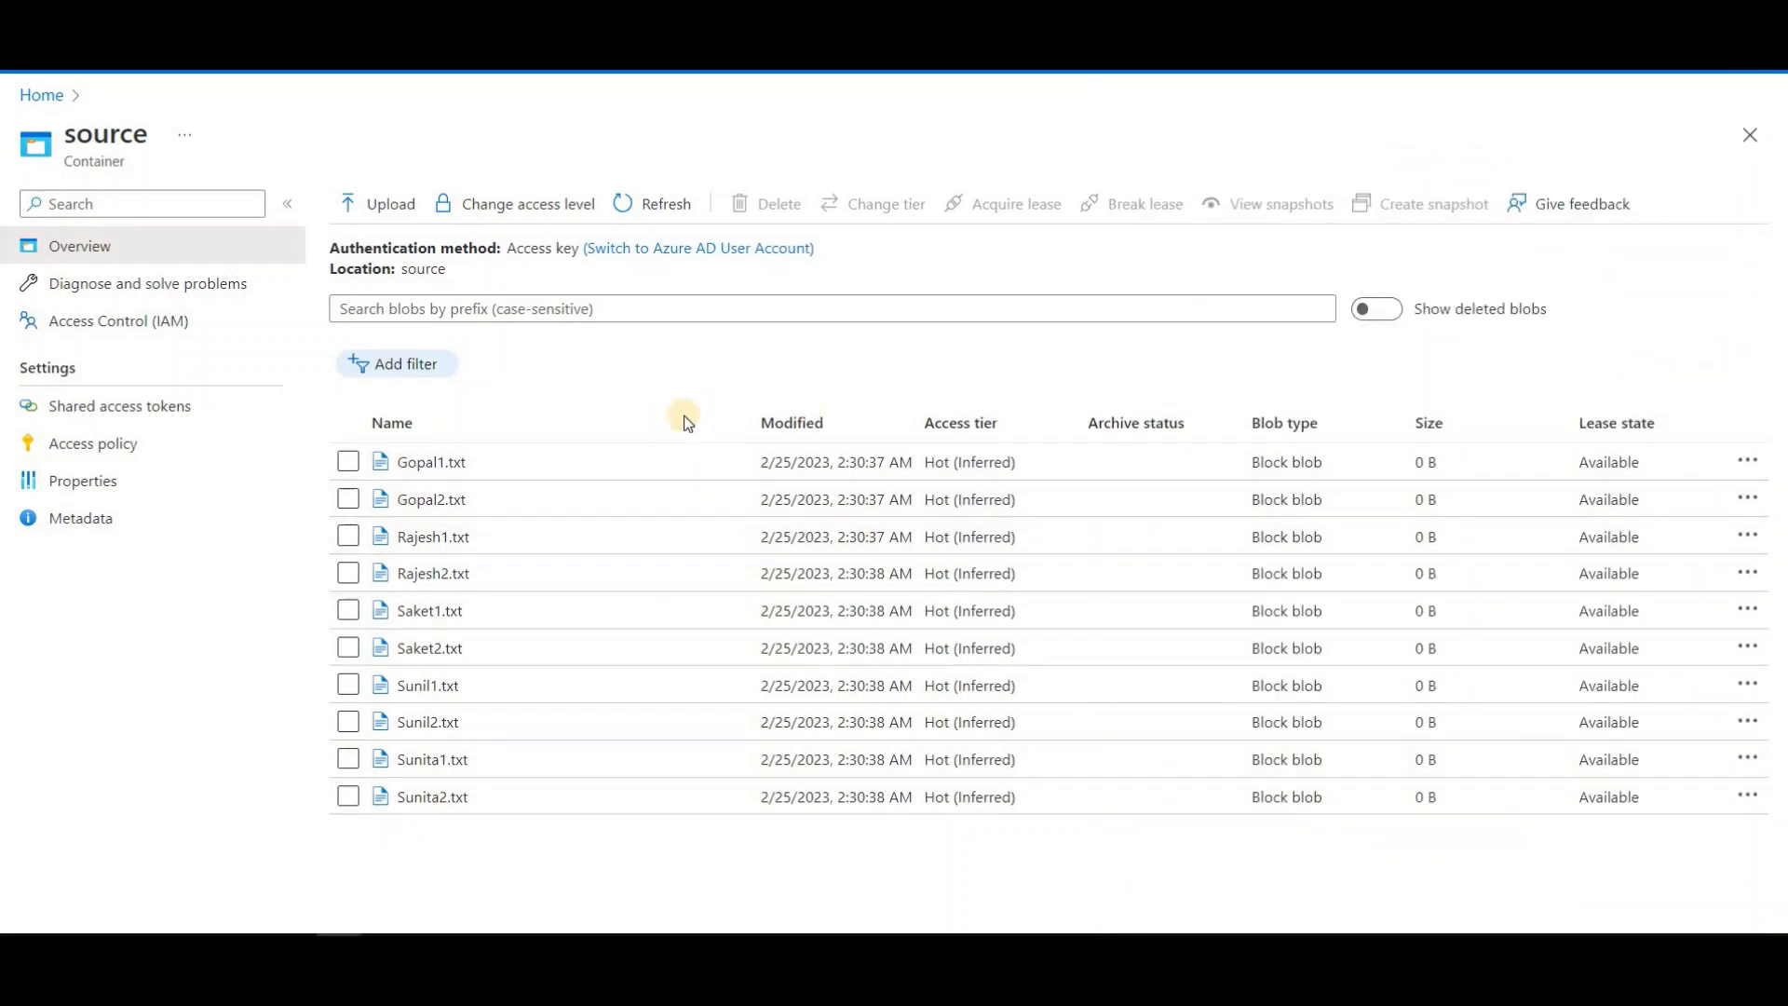
# - Reopen the source container of skpblobstorageaccount from the portal's home page and view its blob upload form without uploading
pyautogui.click(41, 96)
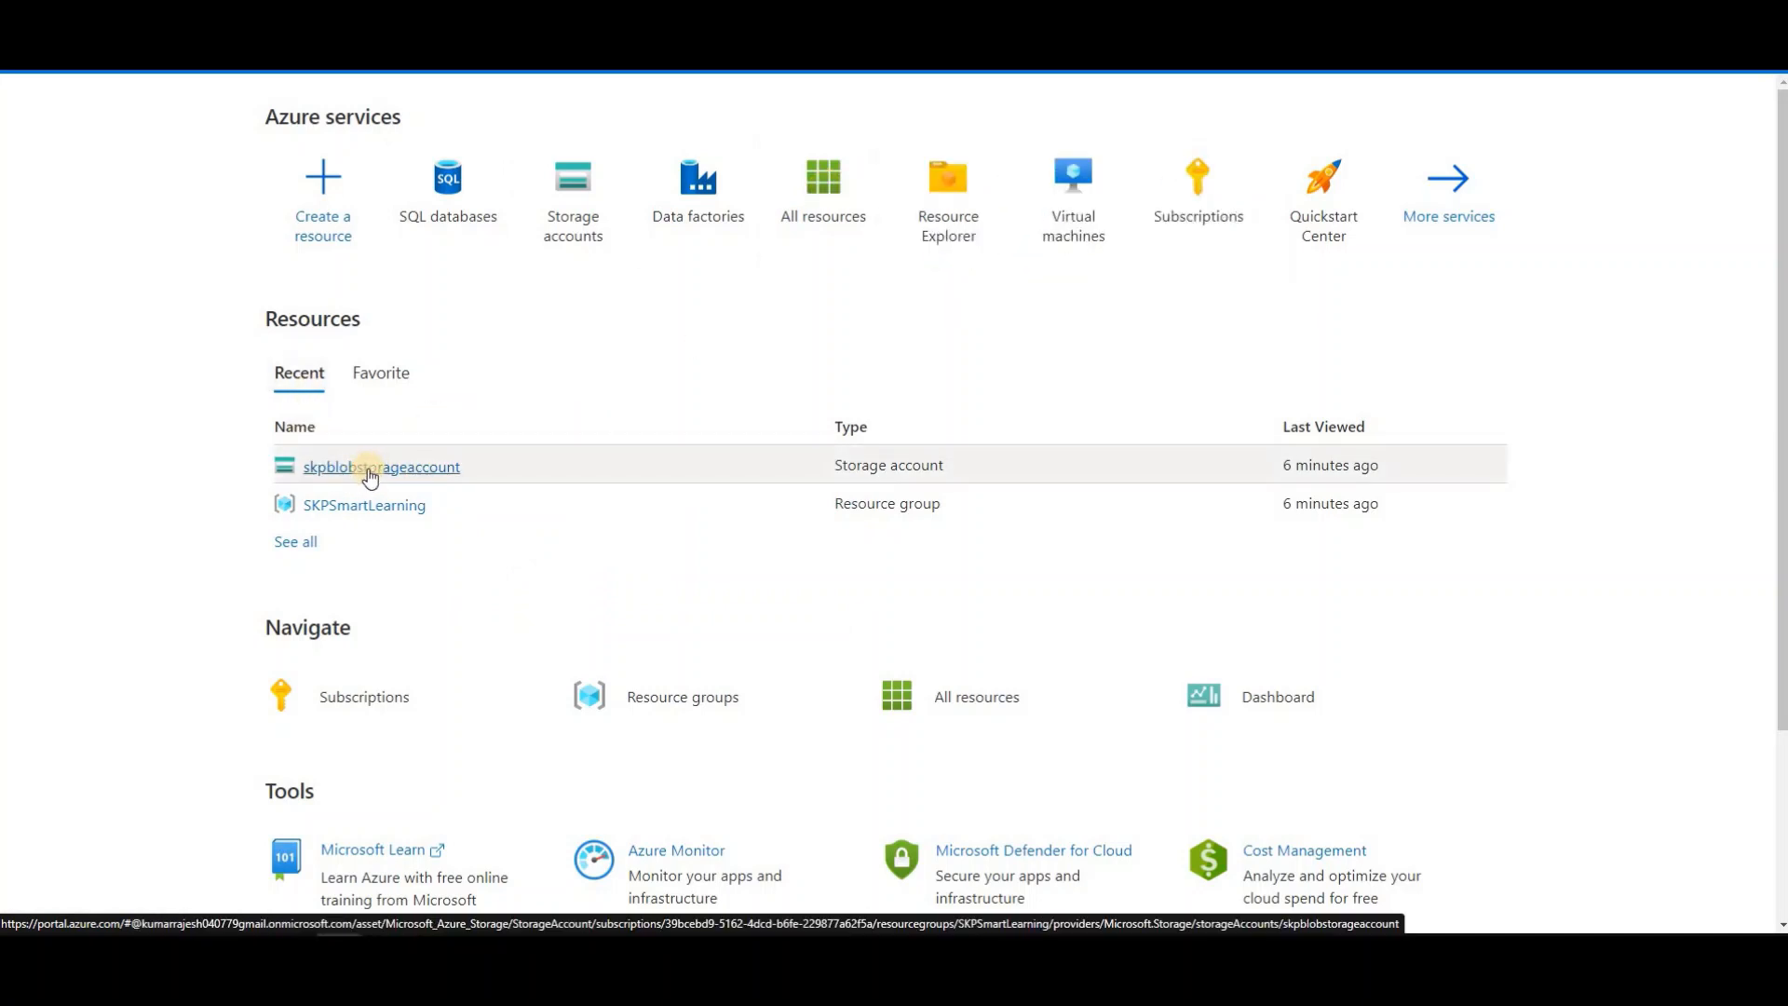
pyautogui.moveTo(370, 475)
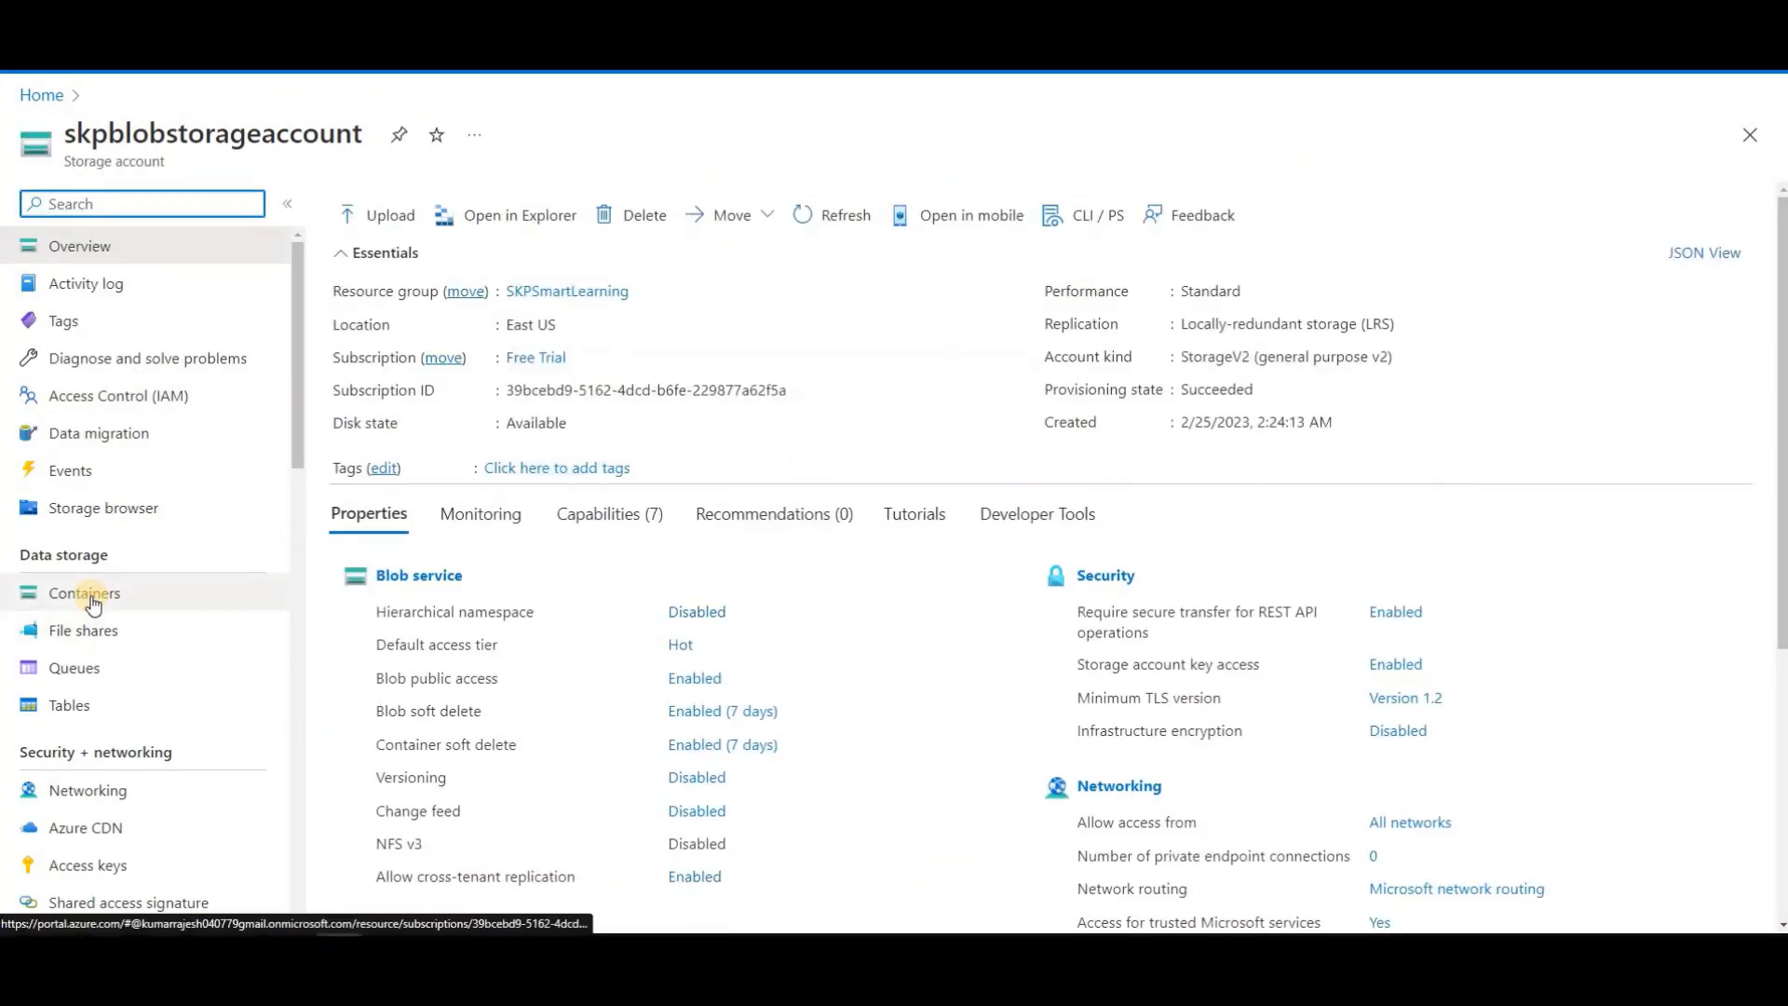
pyautogui.click(92, 602)
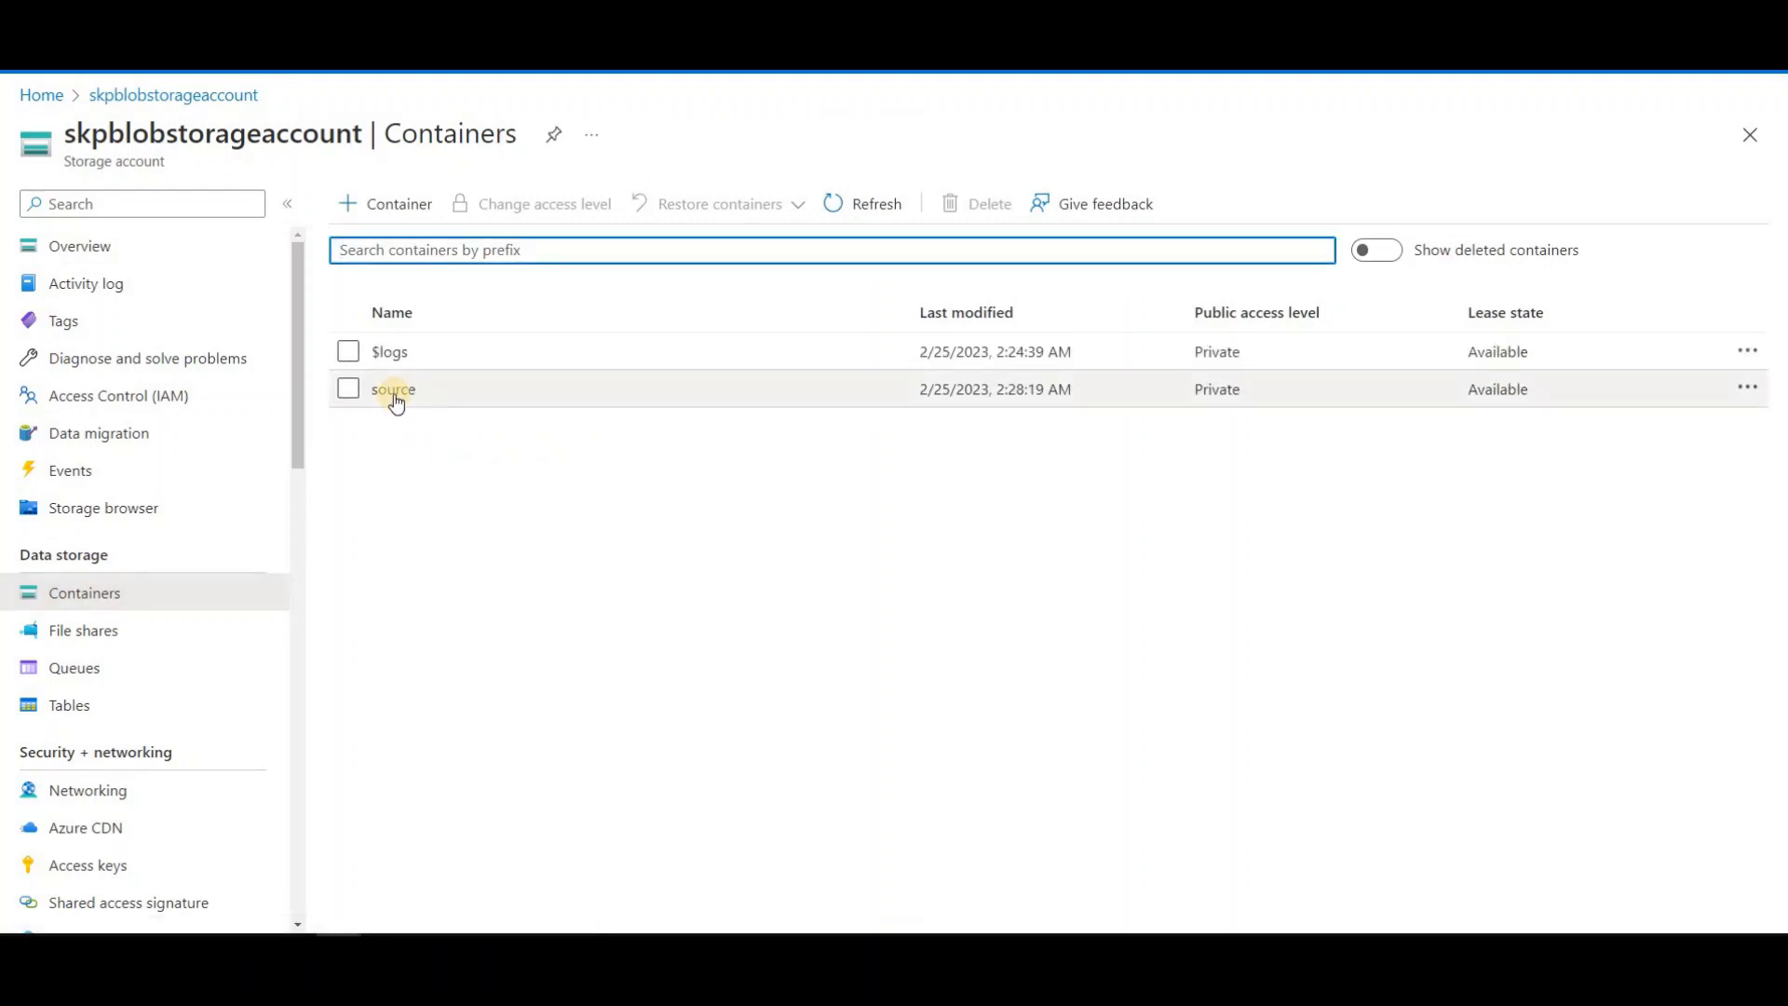
pyautogui.click(393, 394)
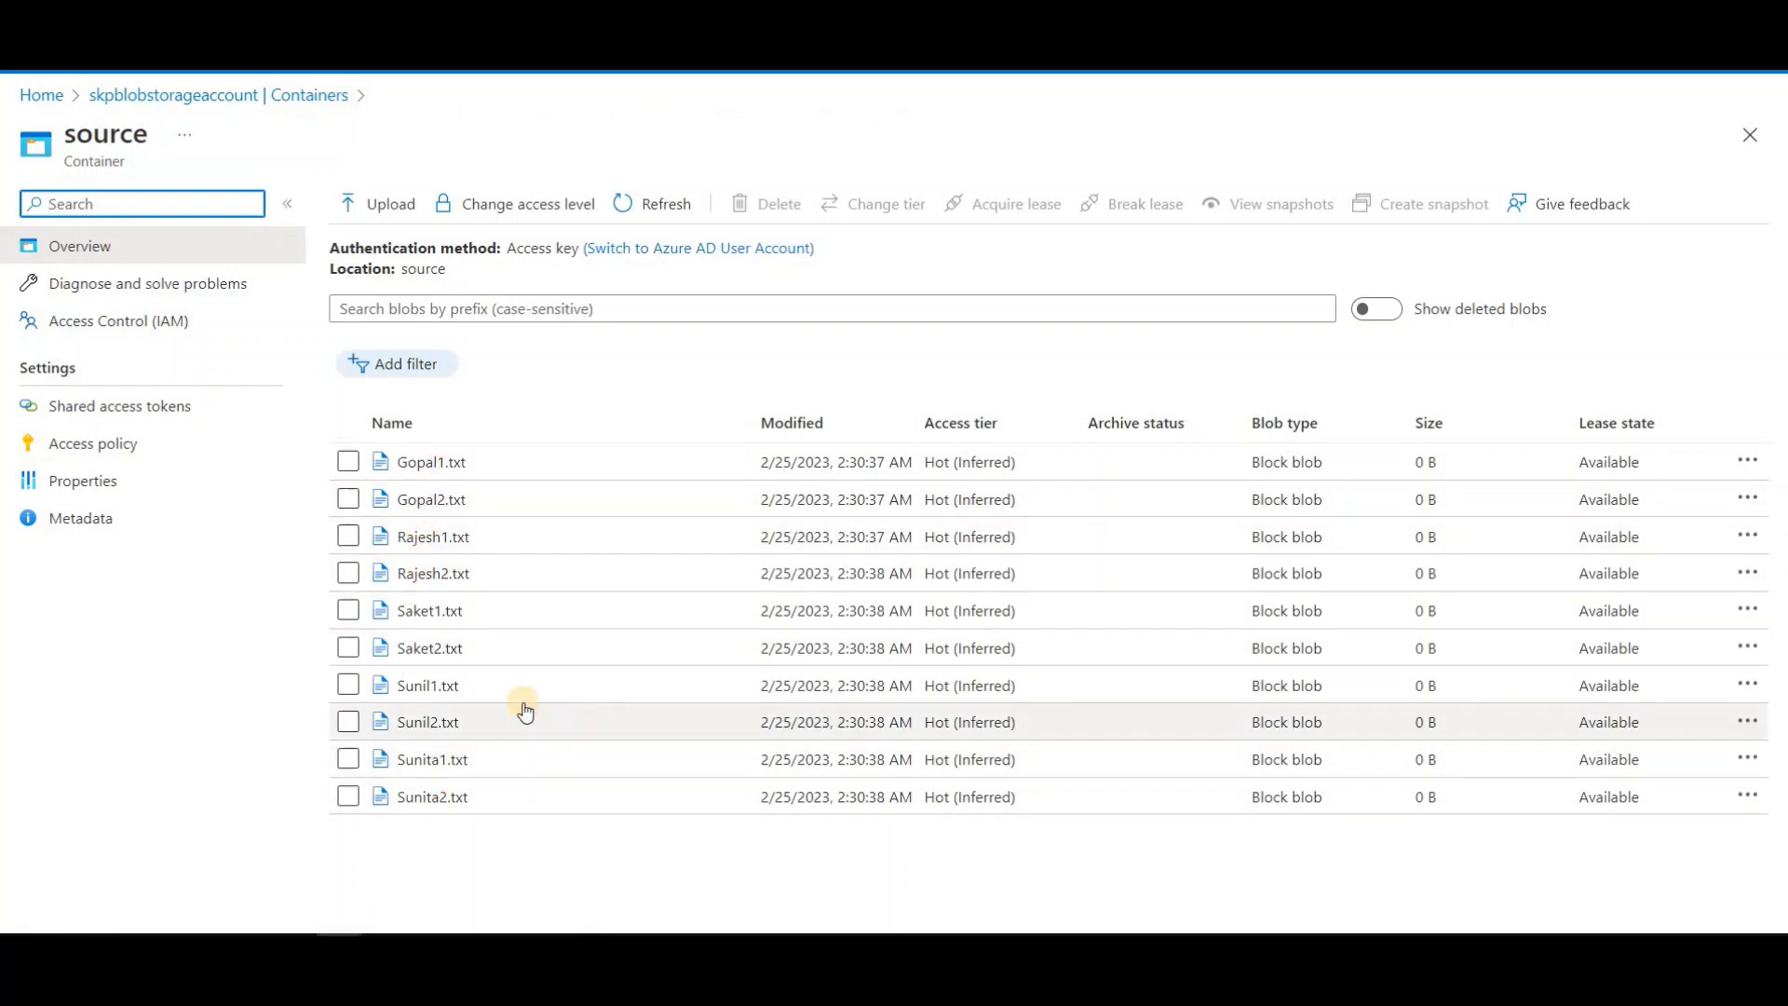
pyautogui.click(375, 215)
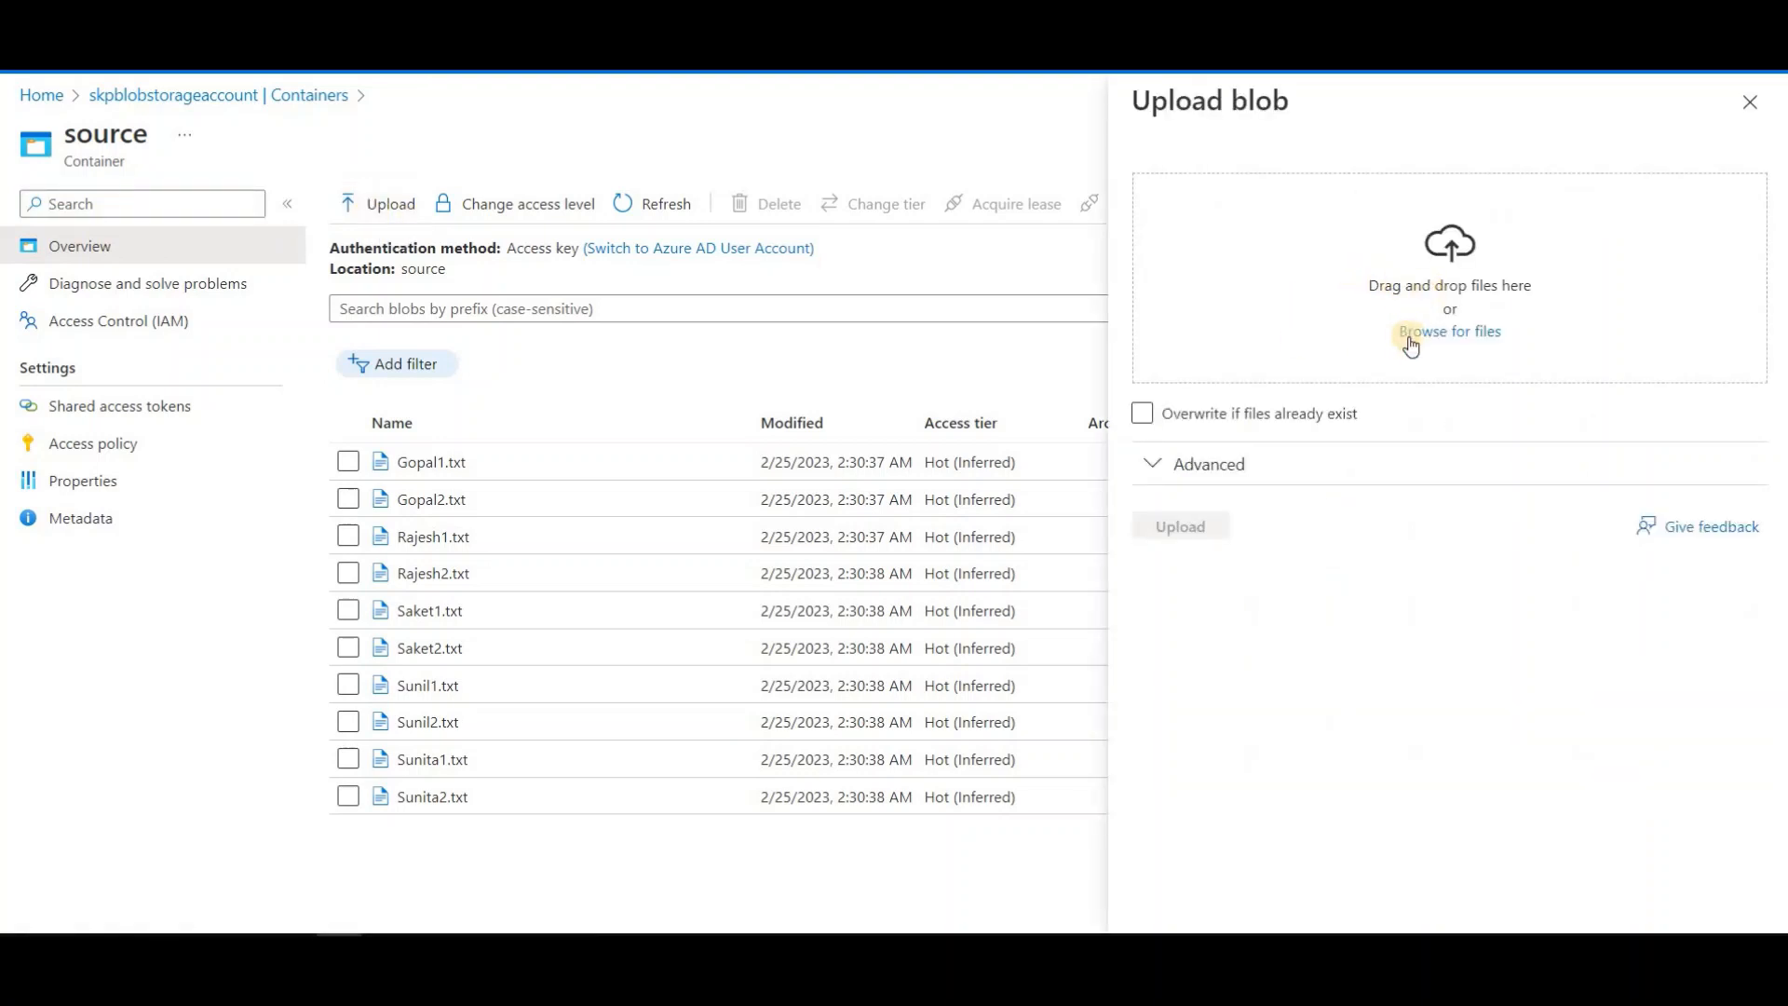
pyautogui.click(1749, 103)
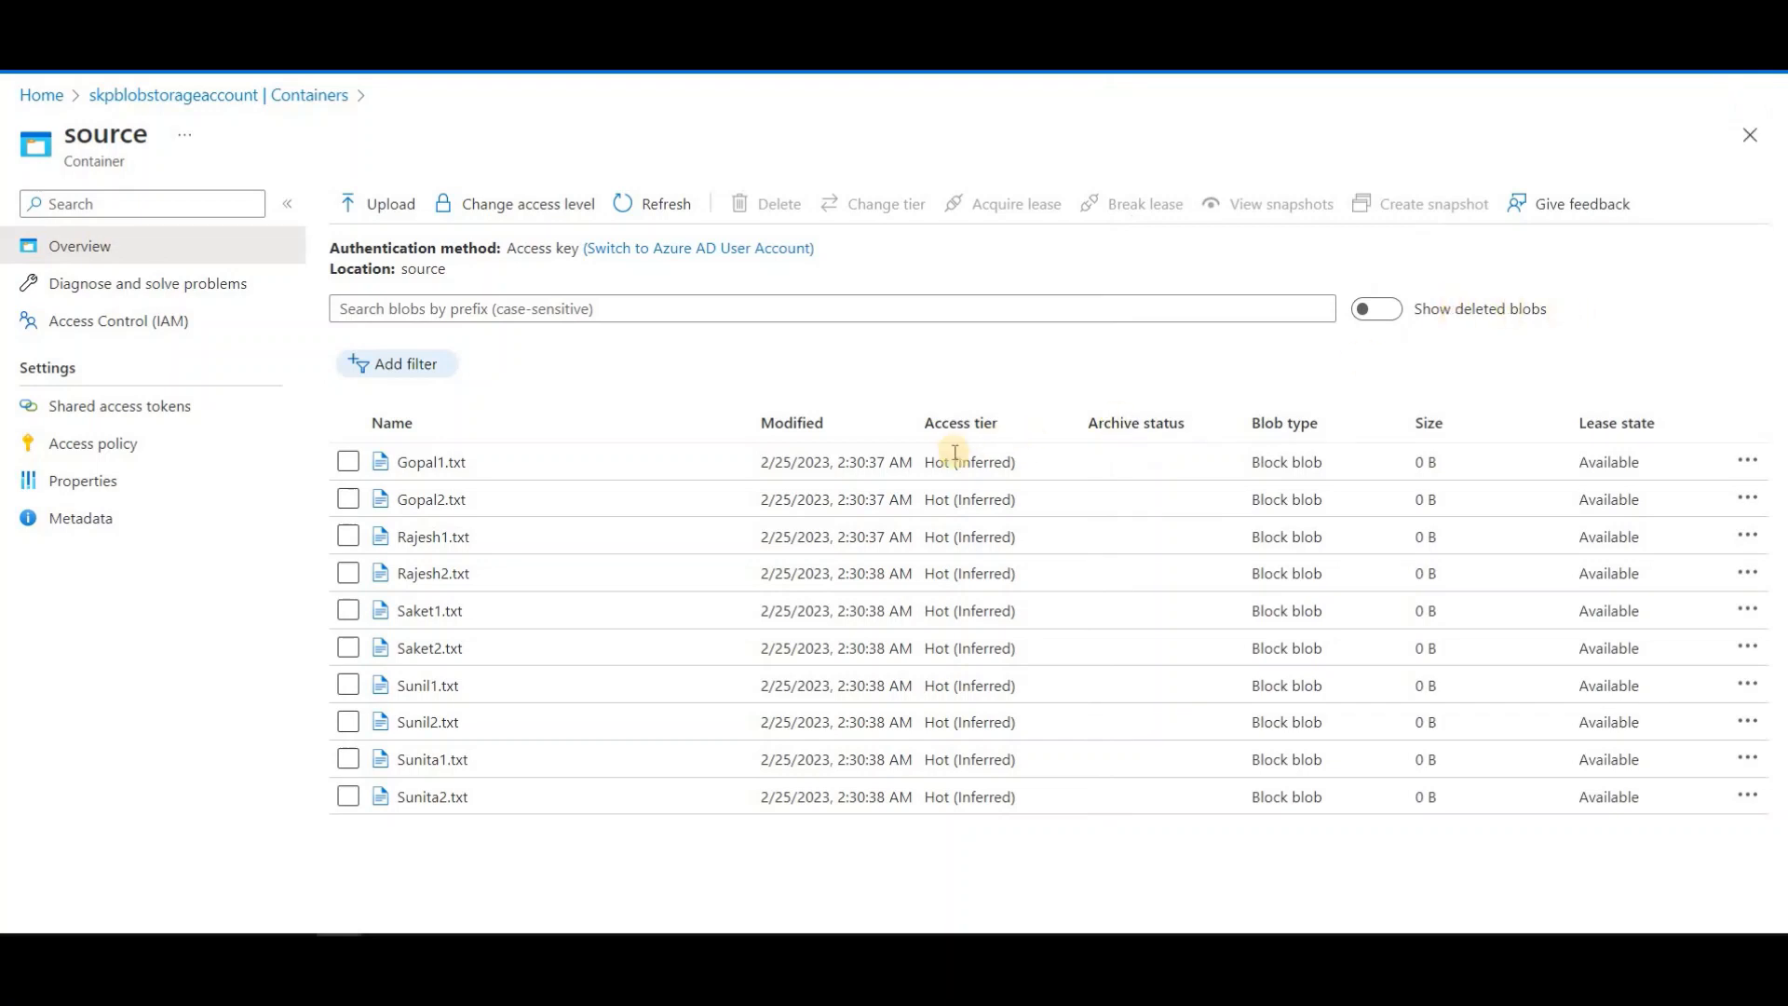
# - Examine the actions available for one and for several selected blobs, leaving no blob selected
pyautogui.click(347, 796)
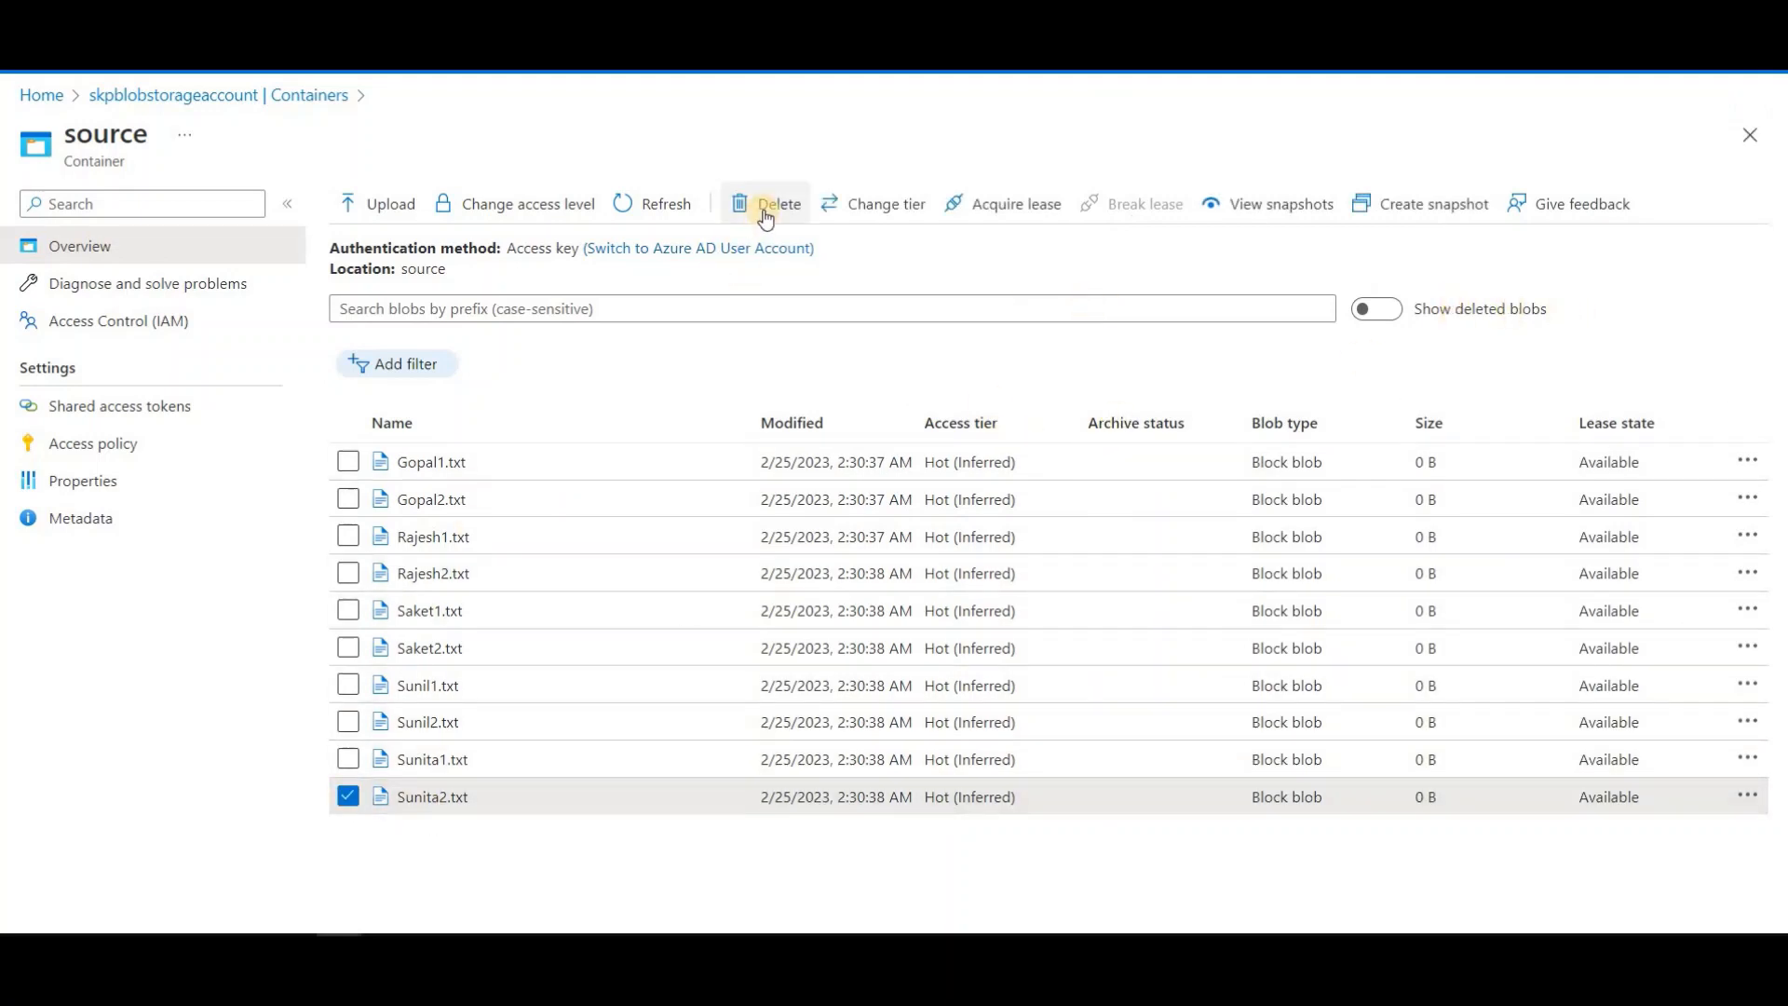
pyautogui.click(347, 460)
pyautogui.click(348, 498)
pyautogui.click(347, 535)
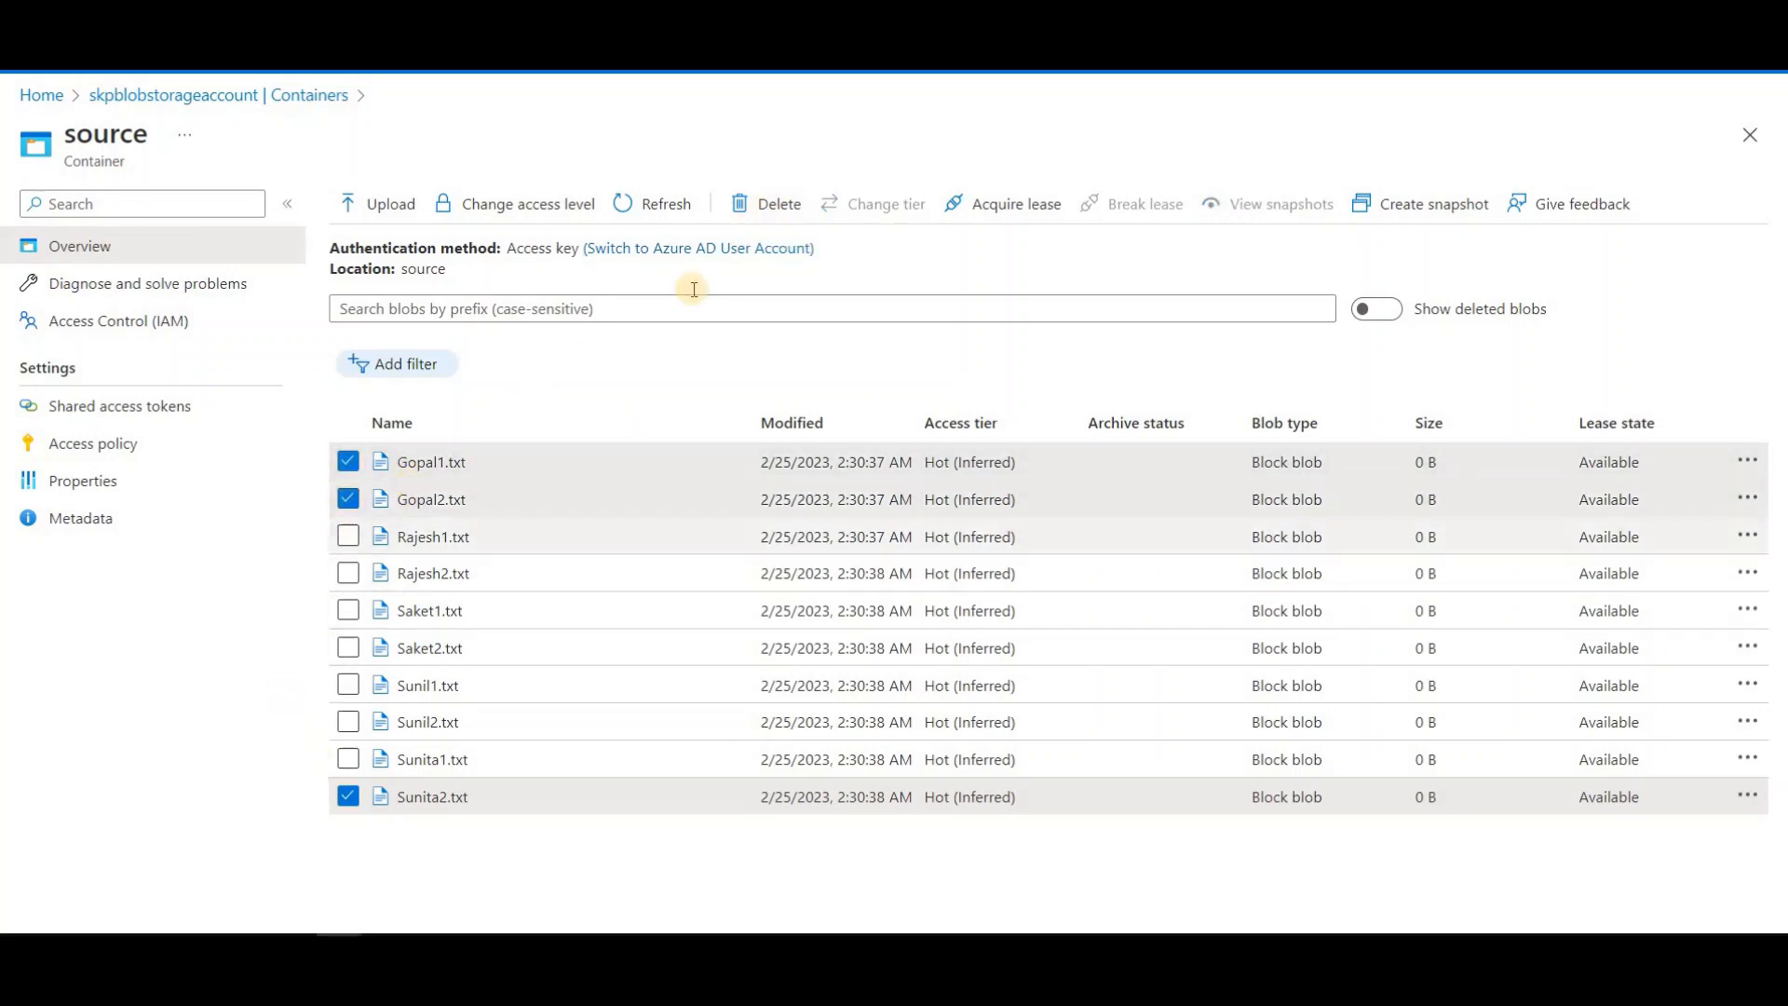
pyautogui.click(348, 536)
pyautogui.click(348, 498)
pyautogui.click(346, 460)
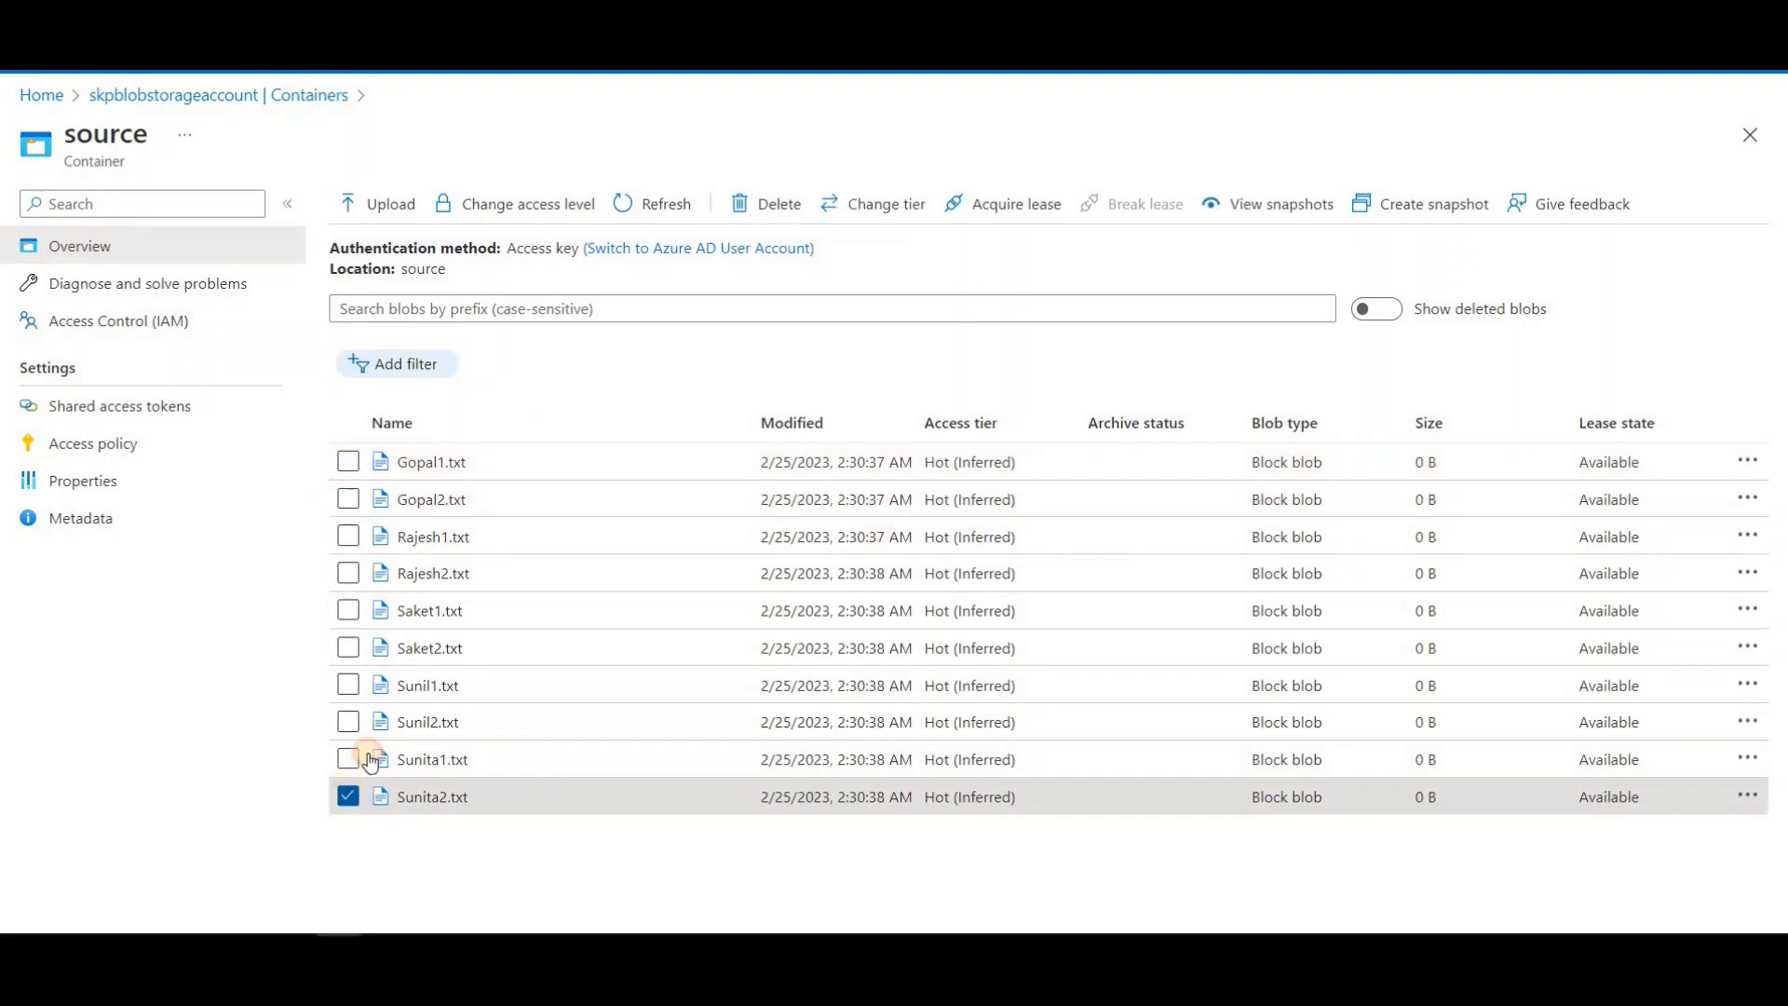
pyautogui.click(348, 794)
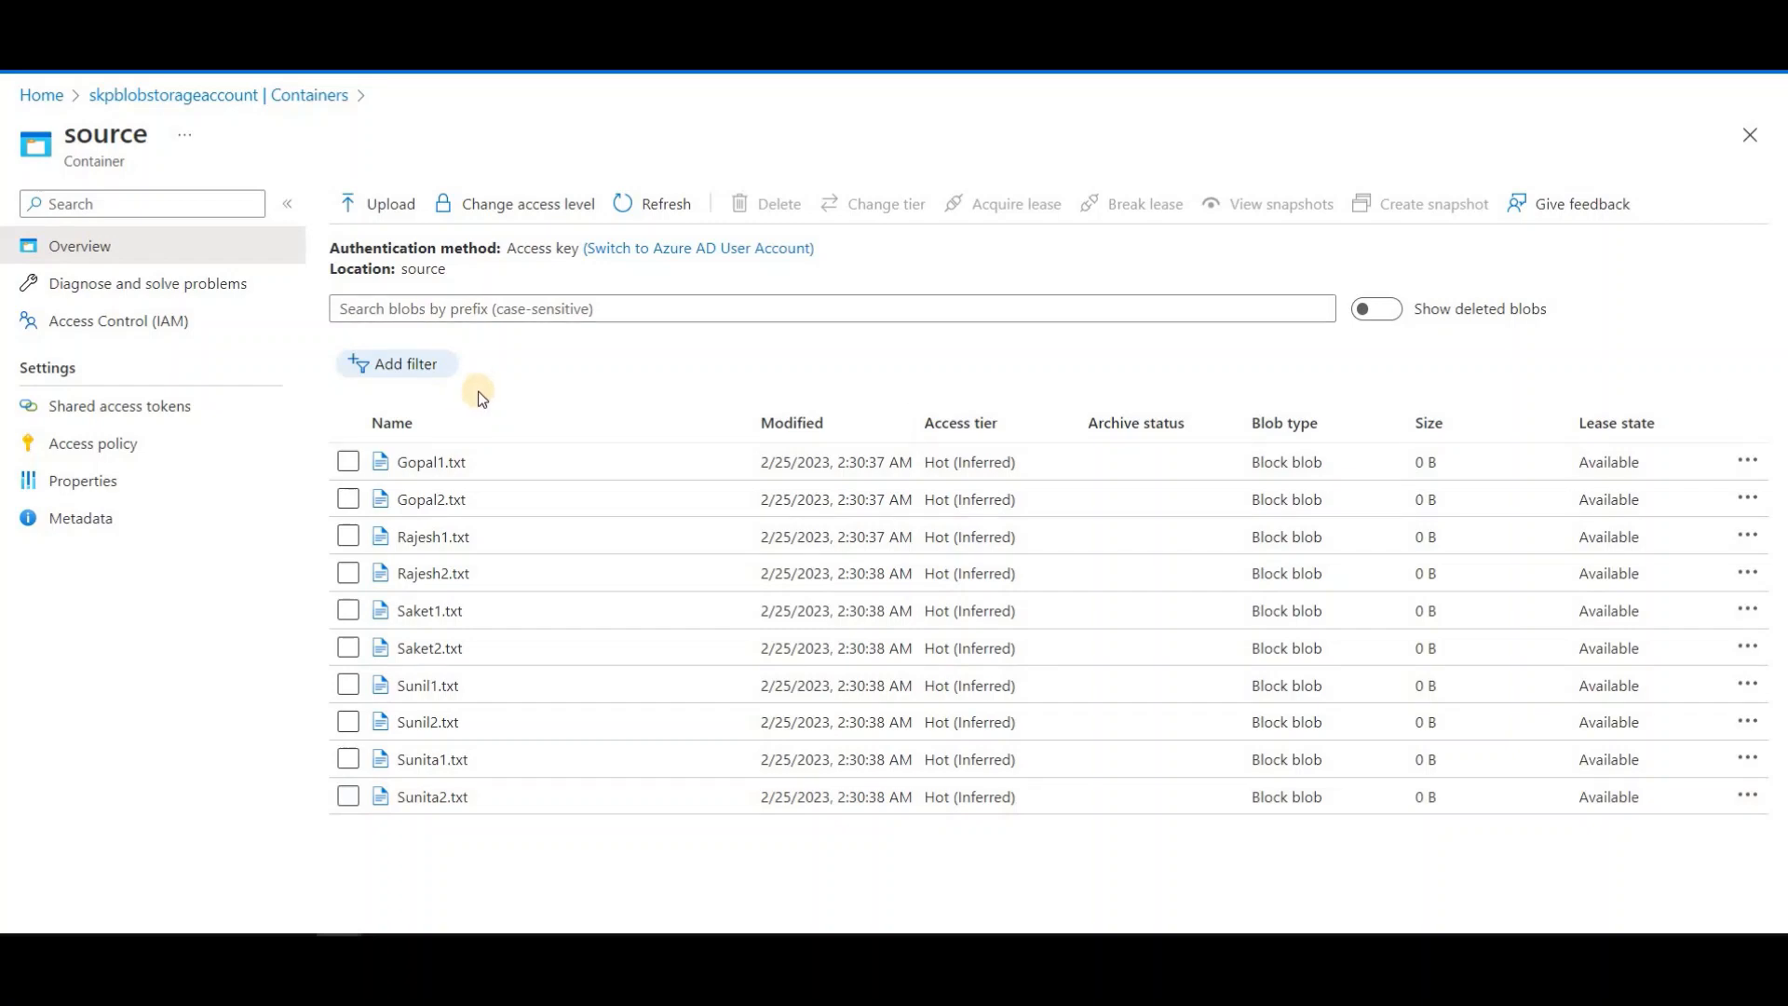
# - Return from the source container to the container list of skpblobstorageaccount
pyautogui.click(303, 96)
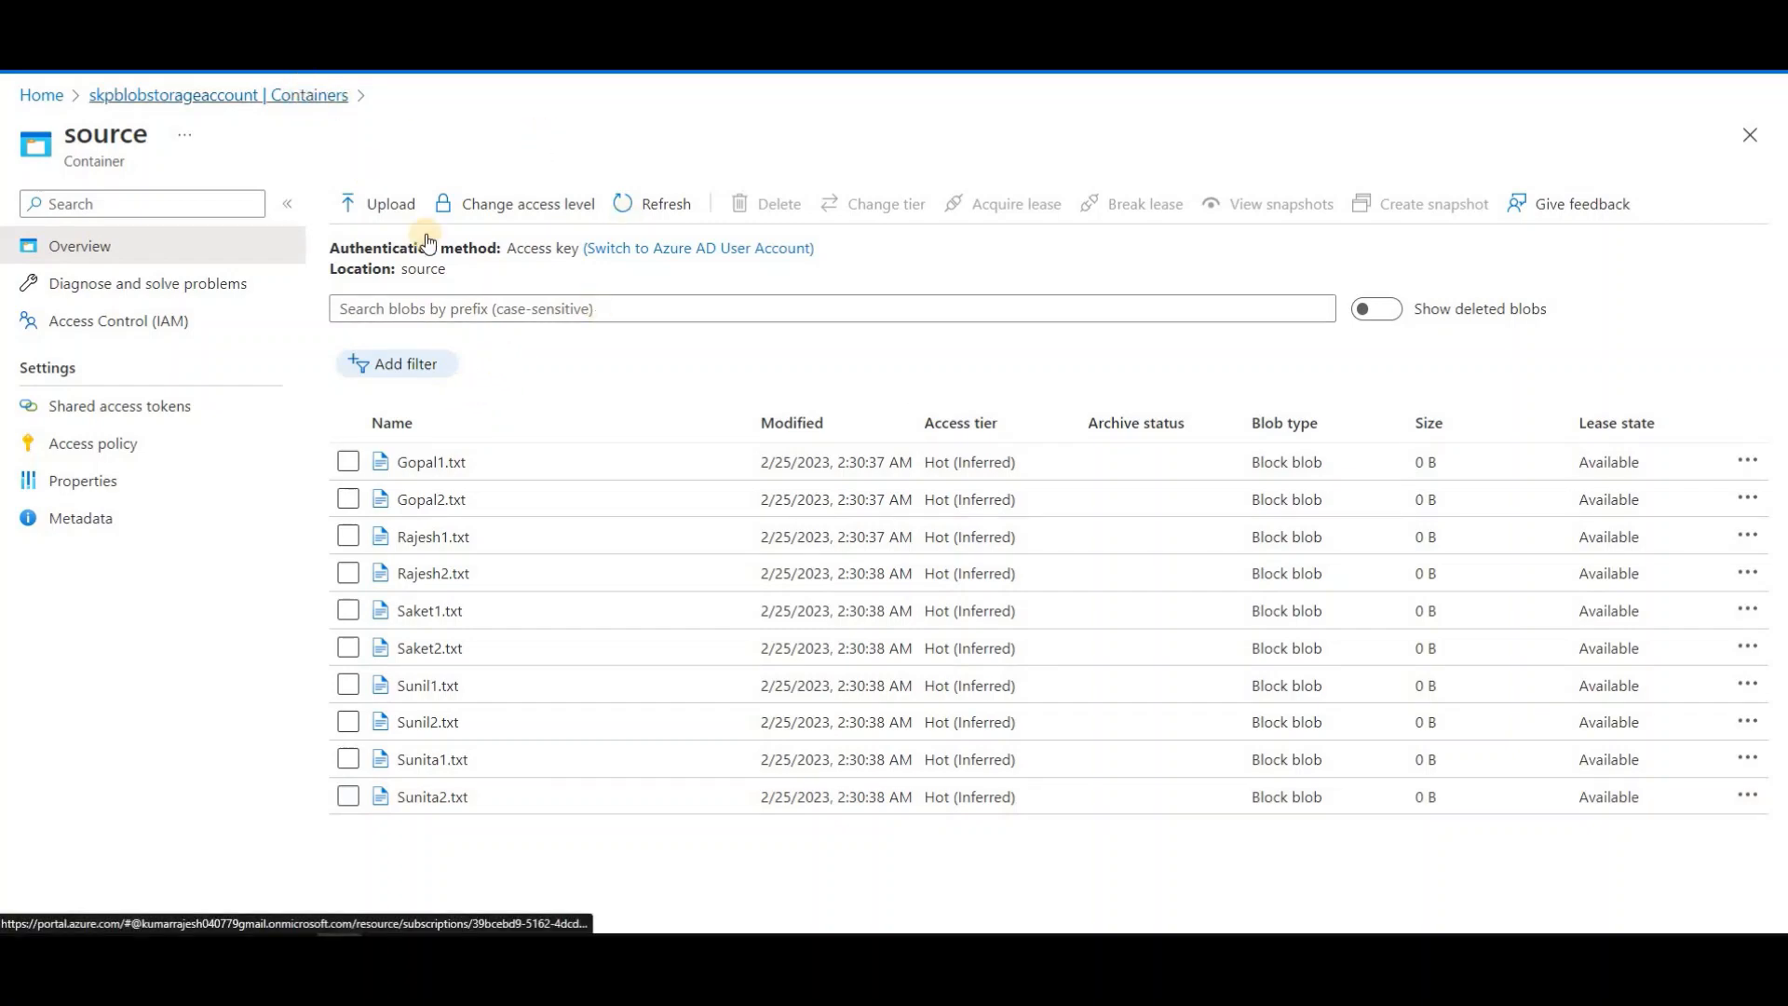